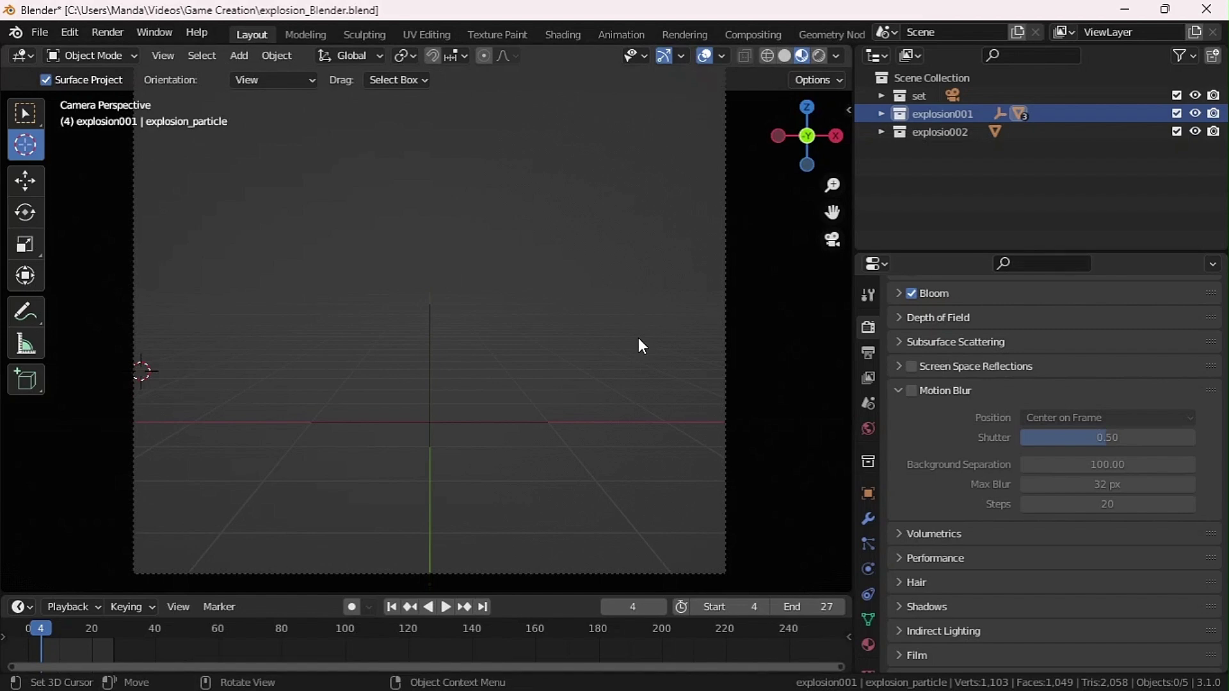
# Play and step through the explosion animation, then return to start frame 4
pyautogui.press('space')
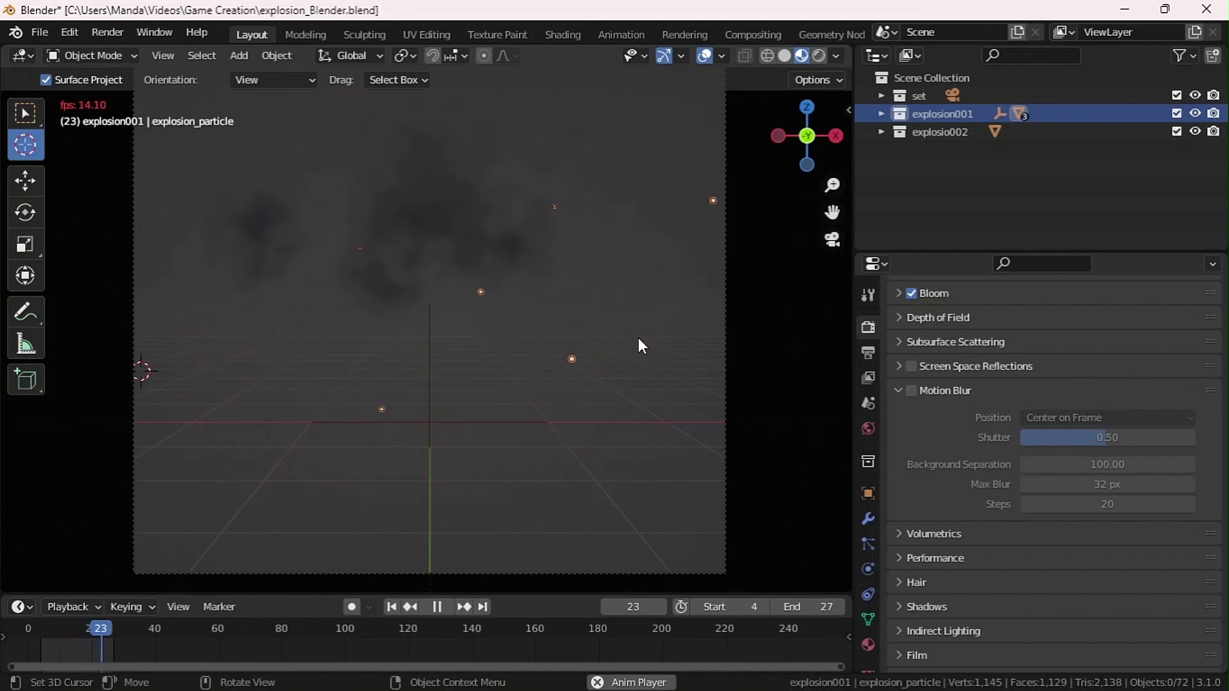
pyautogui.press('Escape')
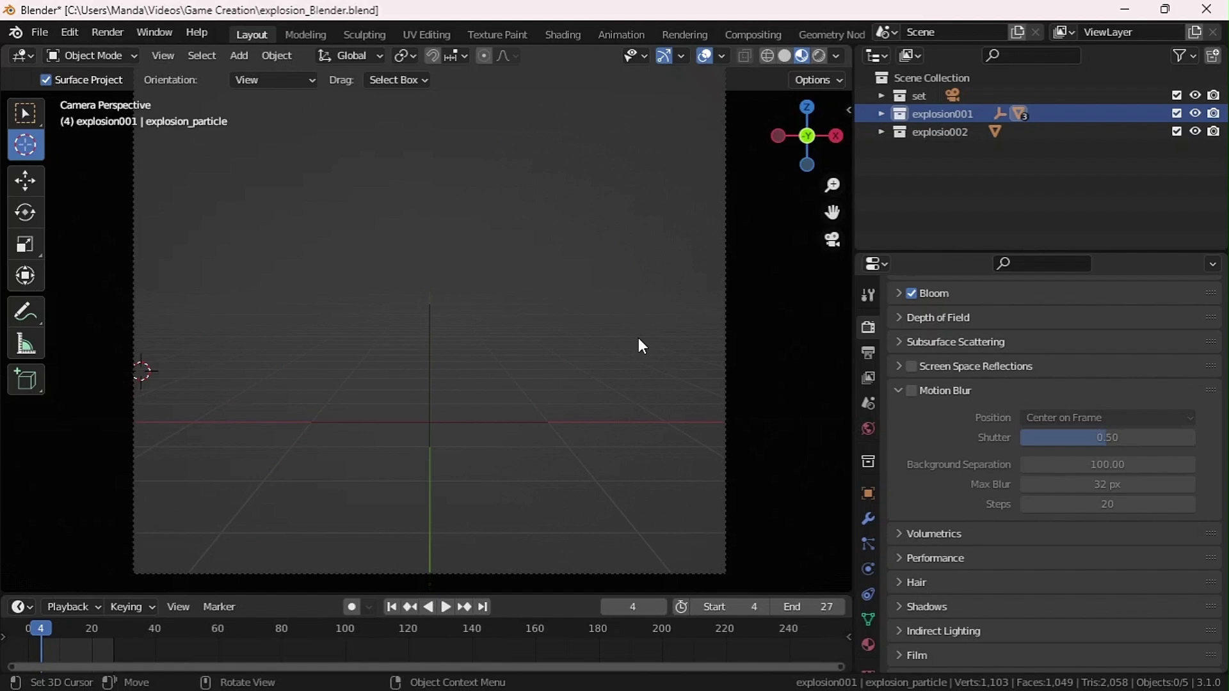
pyautogui.press('Right')
pyautogui.press('Right')
pyautogui.press('Right')
pyautogui.press('Right')
pyautogui.press('Right')
pyautogui.press('Right')
pyautogui.press('Right')
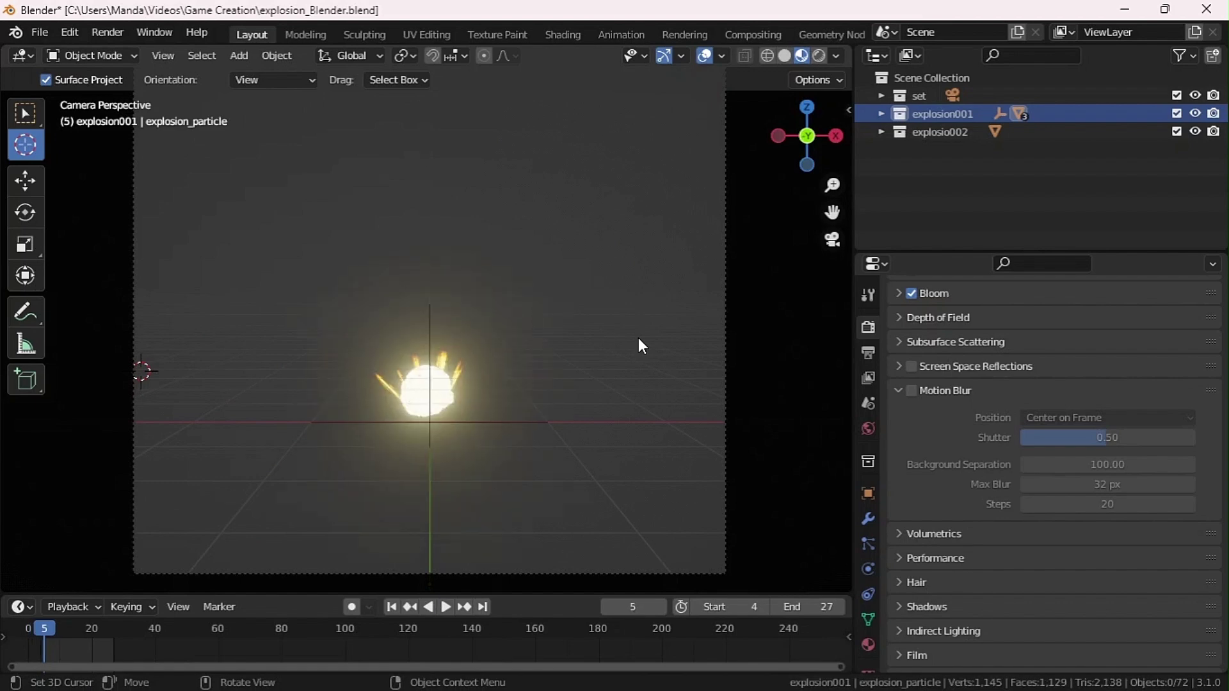
pyautogui.press('Right')
pyautogui.press('Right')
pyautogui.press('Right')
pyautogui.press('Right')
pyautogui.press('Right')
pyautogui.press('Right')
pyautogui.press('Right')
pyautogui.press('Right')
pyautogui.press('Right')
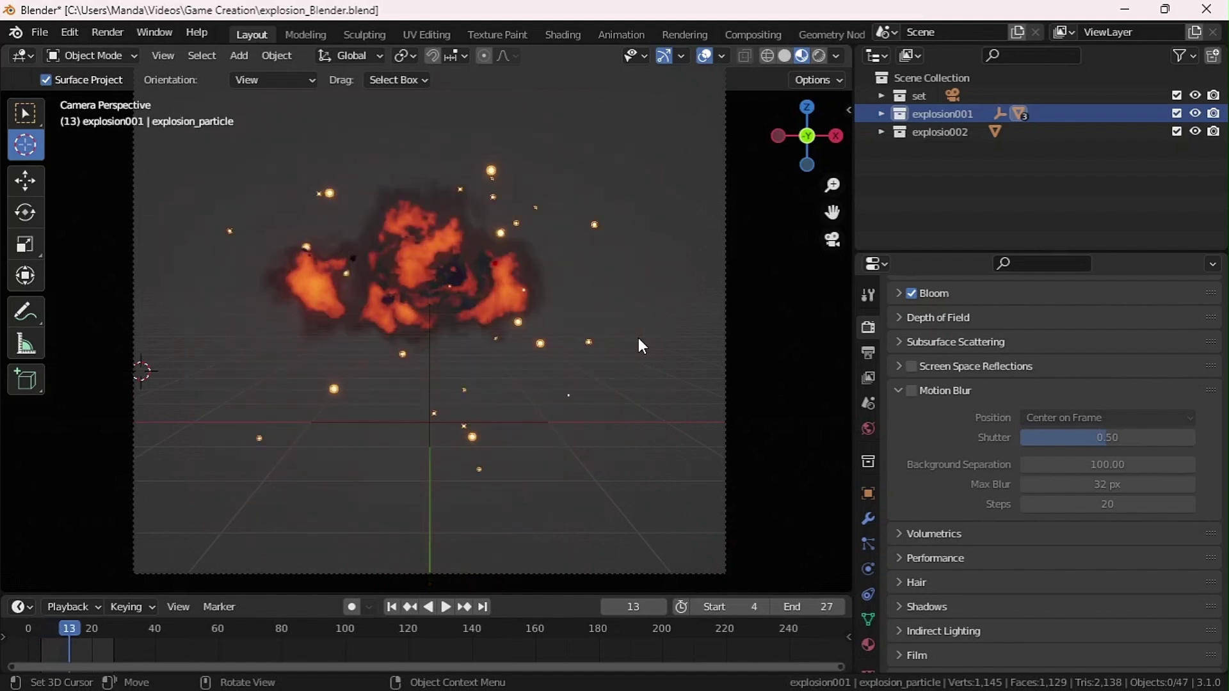
pyautogui.press('Right')
pyautogui.press('Right')
pyautogui.press('Right')
pyautogui.press('Right')
pyautogui.press('Right')
pyautogui.press('Right')
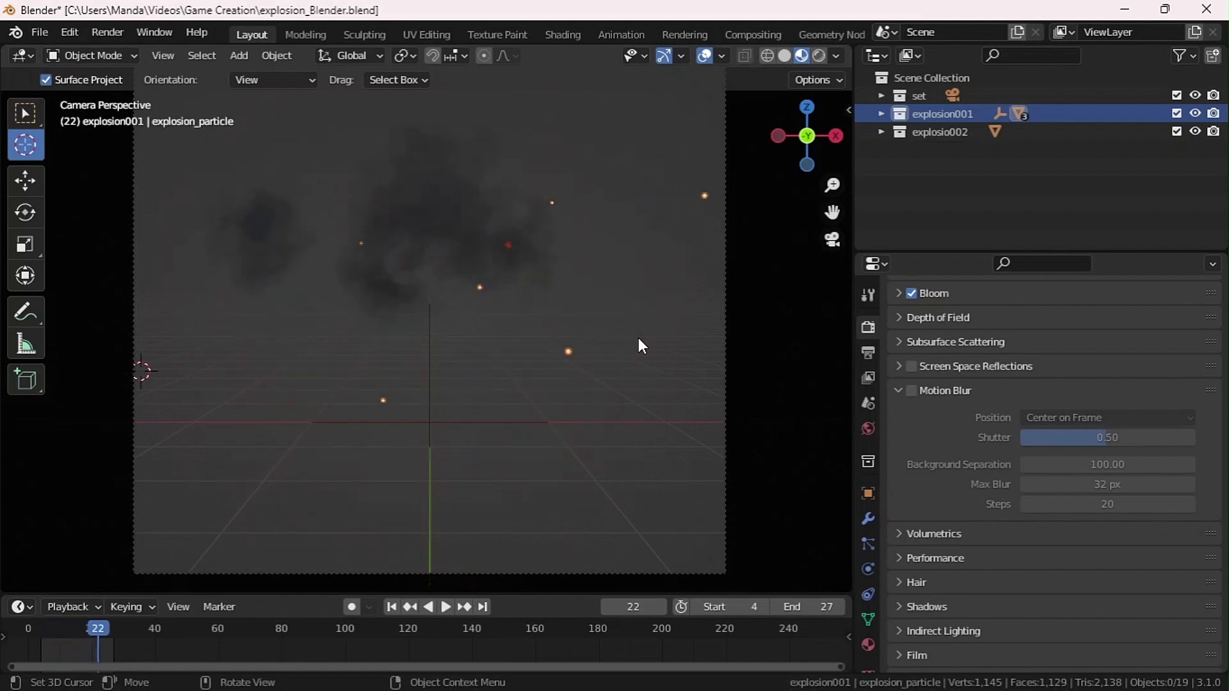
pyautogui.press('Right')
pyautogui.press('Right')
pyautogui.press('Right')
pyautogui.press('Right')
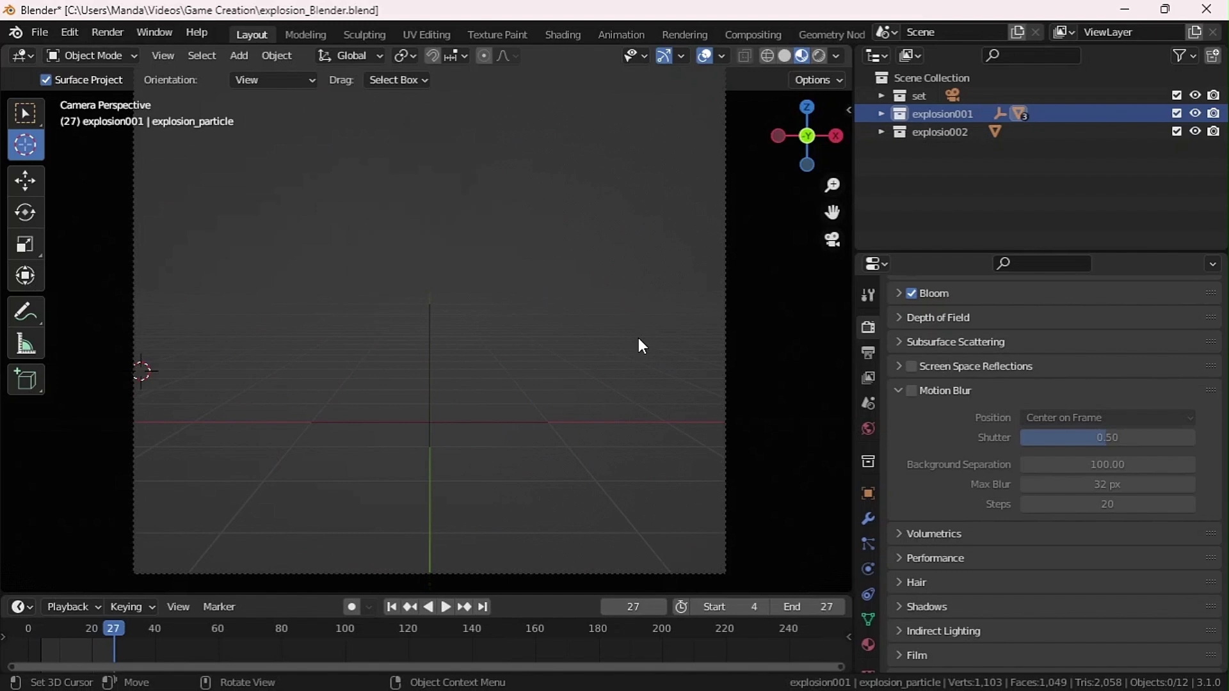
pyautogui.press('Left')
pyautogui.press('Left')
pyautogui.press('Left')
pyautogui.press('Left')
pyautogui.press('Left')
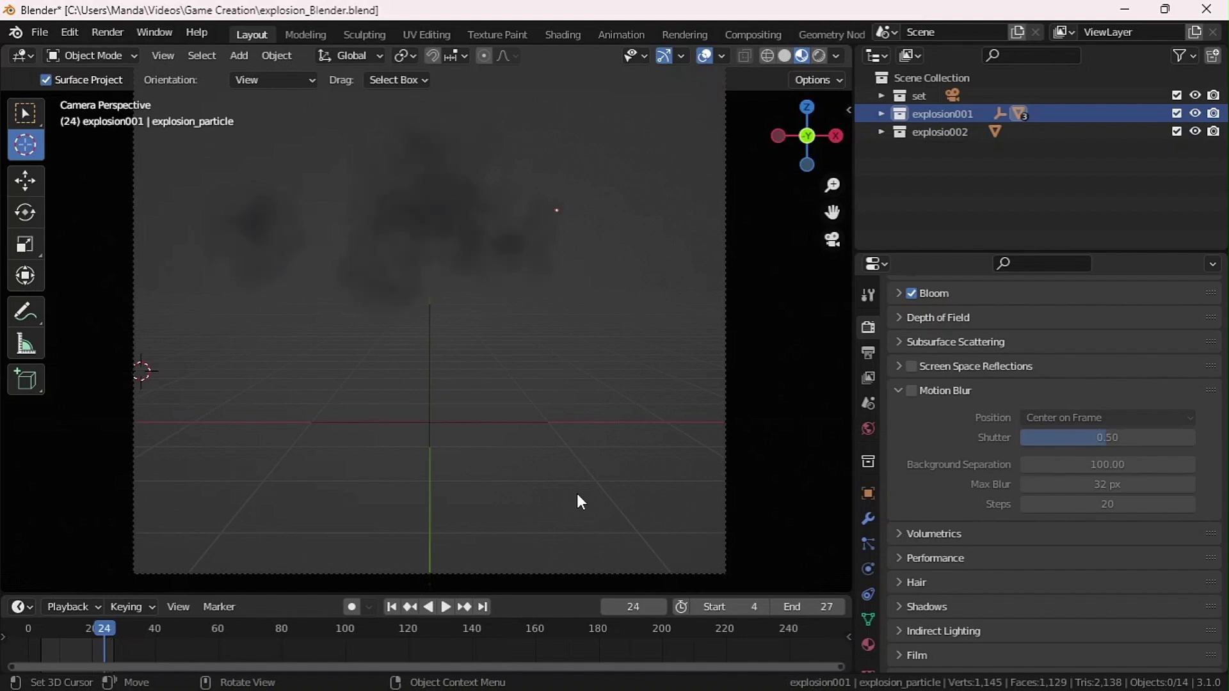
pyautogui.press('space')
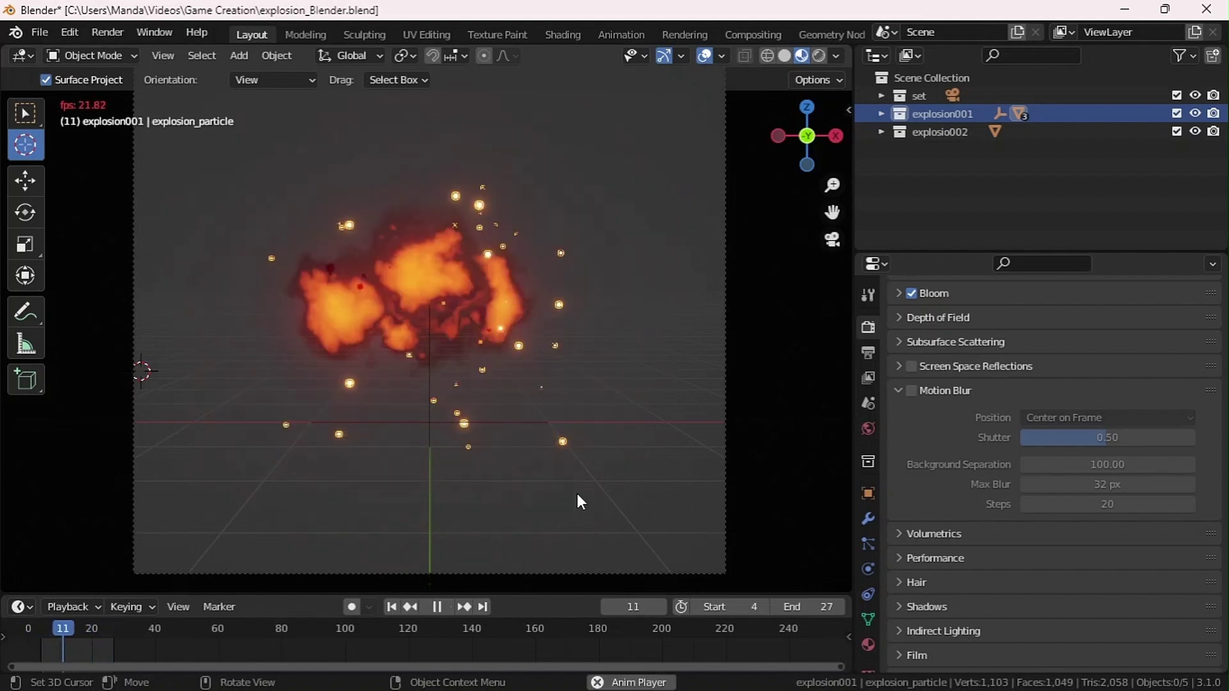
pyautogui.press('space')
pyautogui.hotkey('shift', 'Left')
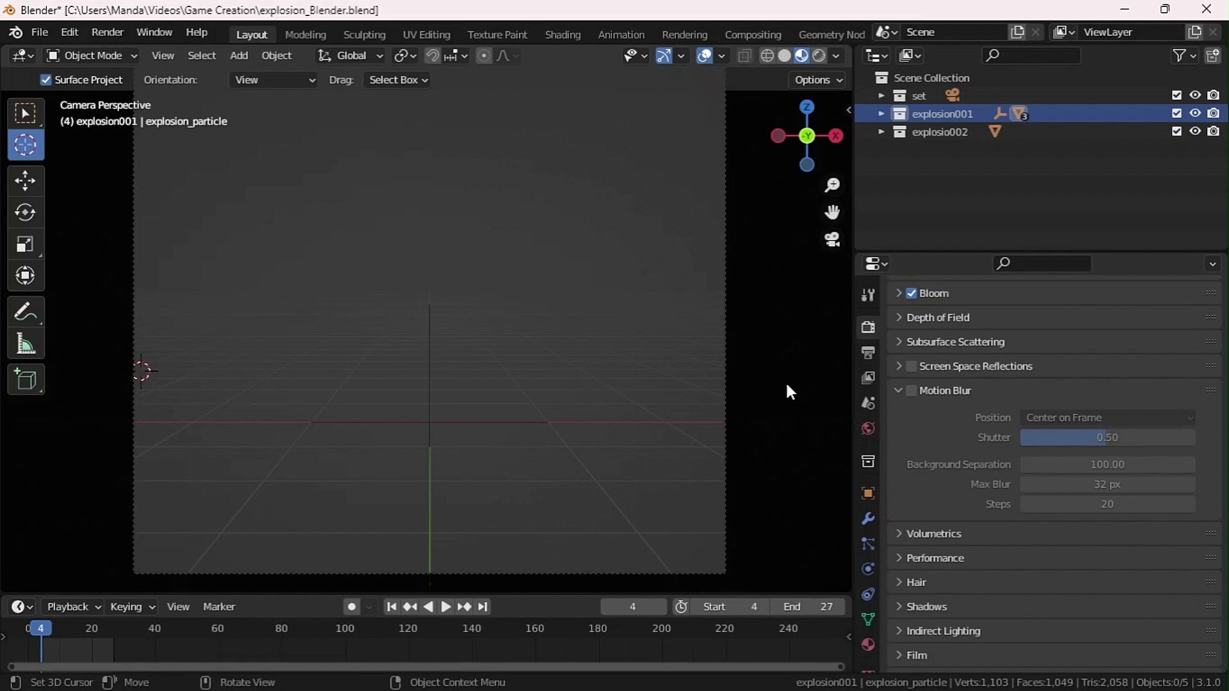
# Show Output Properties with the 1561×1561 px resolution at 70%
pyautogui.scroll(5, 1037, 360)
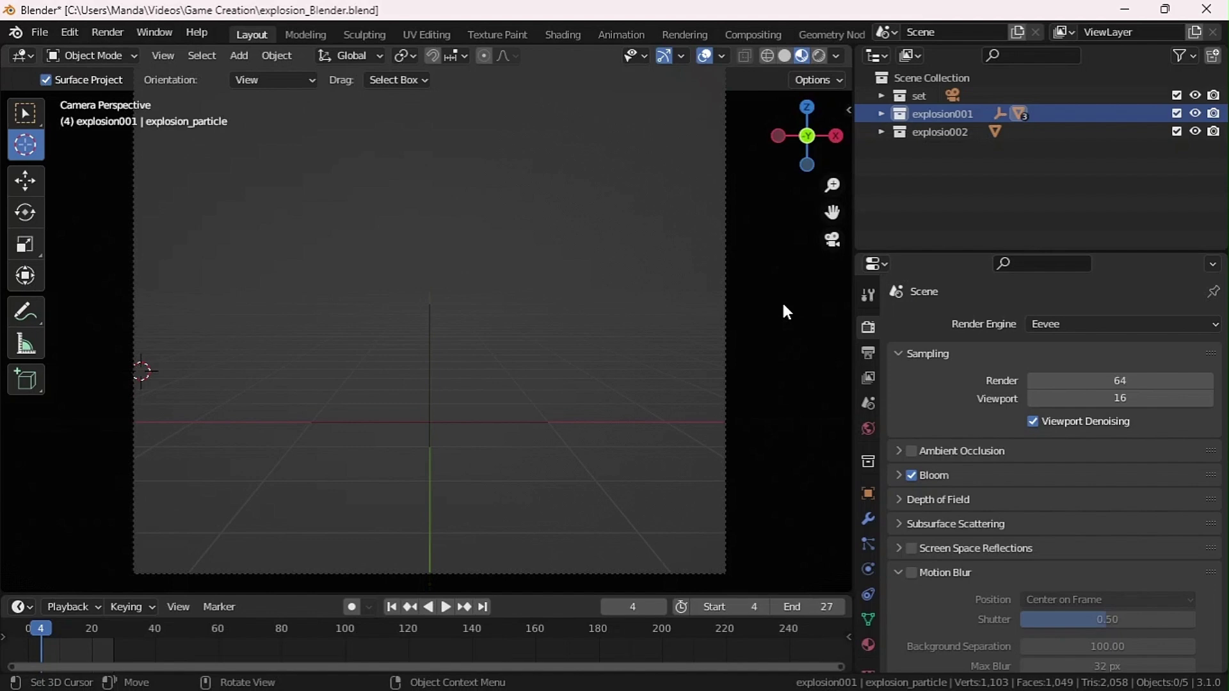
pyautogui.click(867, 354)
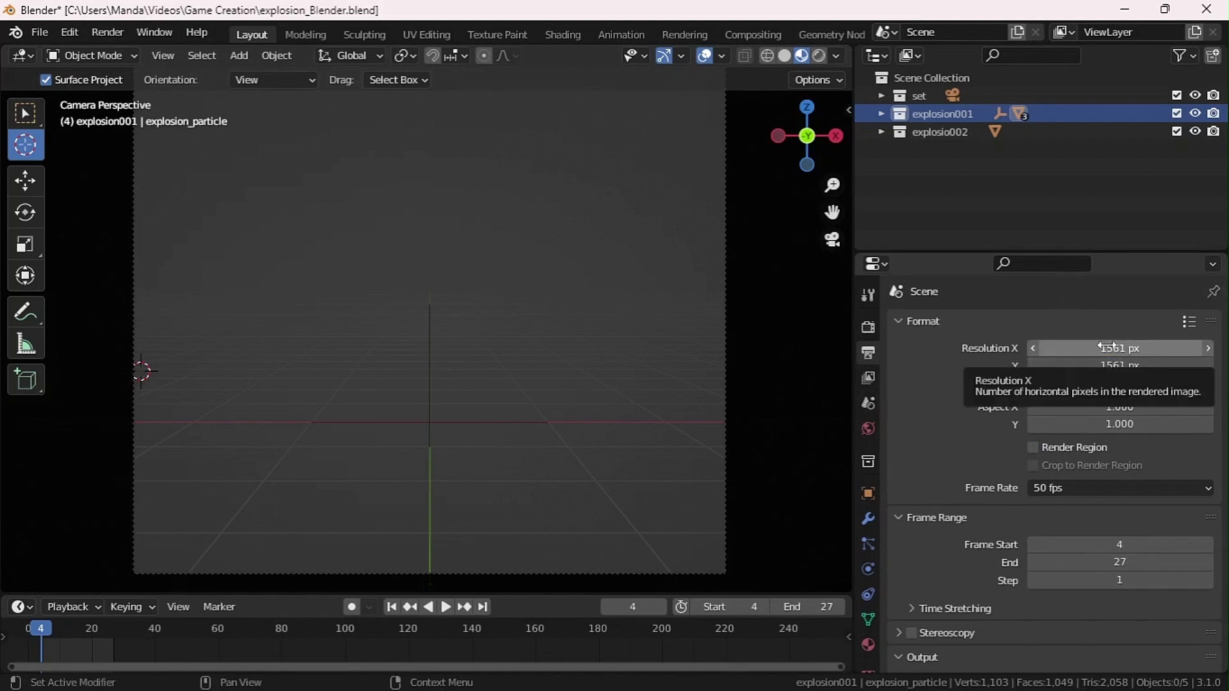
pyautogui.scroll(-3, 601, 224)
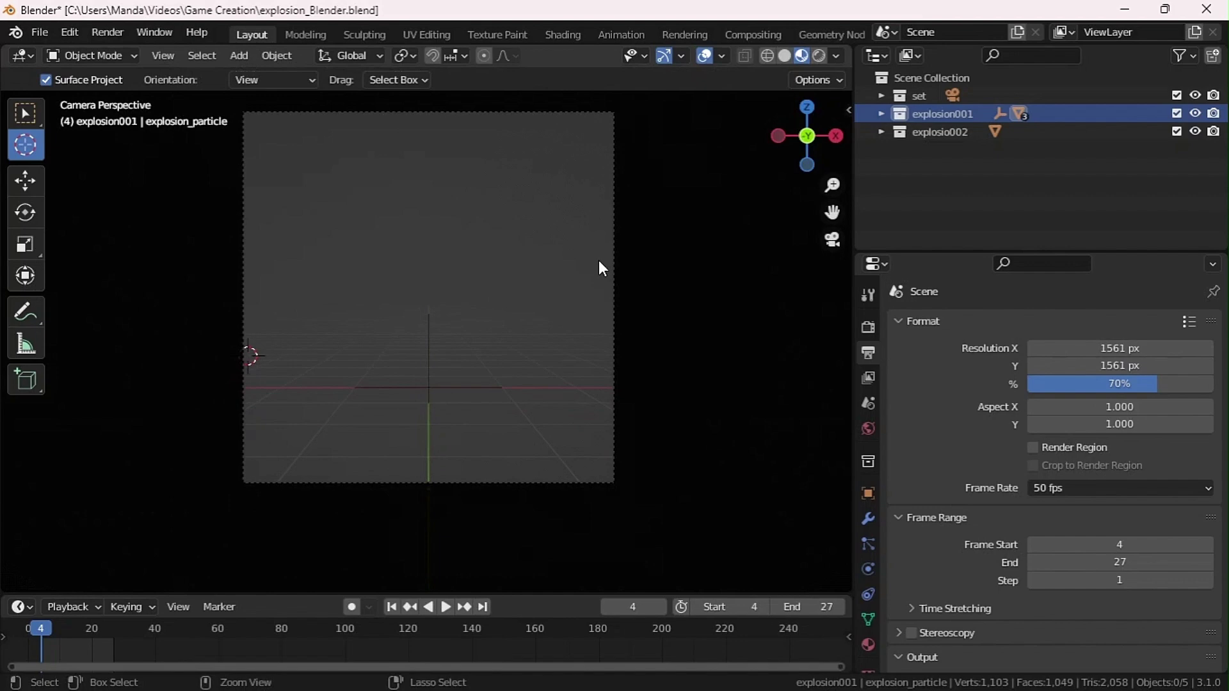
pyautogui.keyDown('shift'); pyautogui.moveTo(597, 260); pyautogui.dragTo(601, 273, button='middle'); pyautogui.keyUp('shift')
pyautogui.press('space')
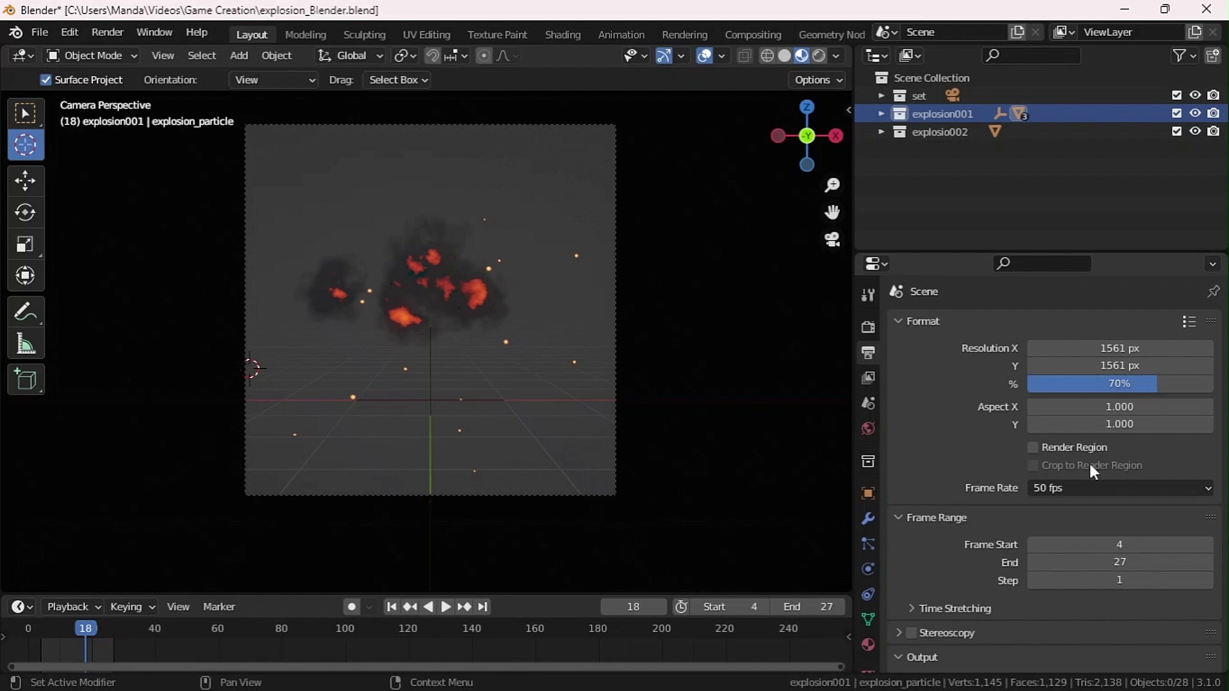
# Confirm the 50 fps frame rate and replay the 4–27 frame range
pyautogui.click(1066, 486)
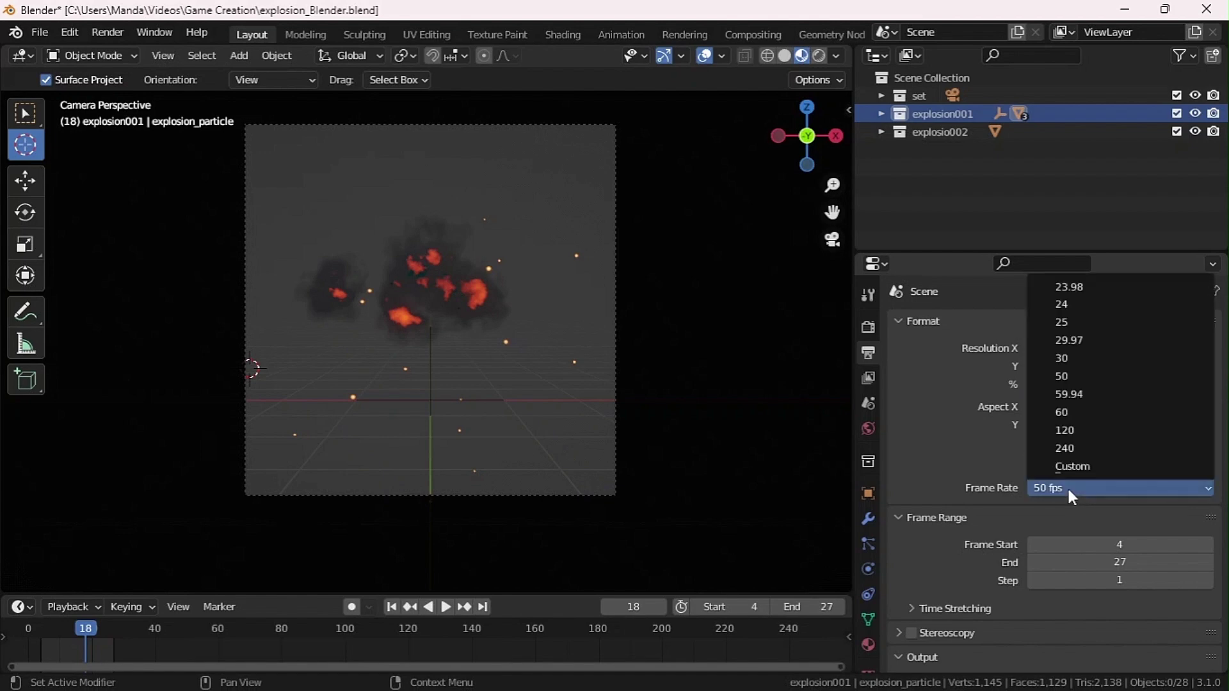
pyautogui.click(1066, 485)
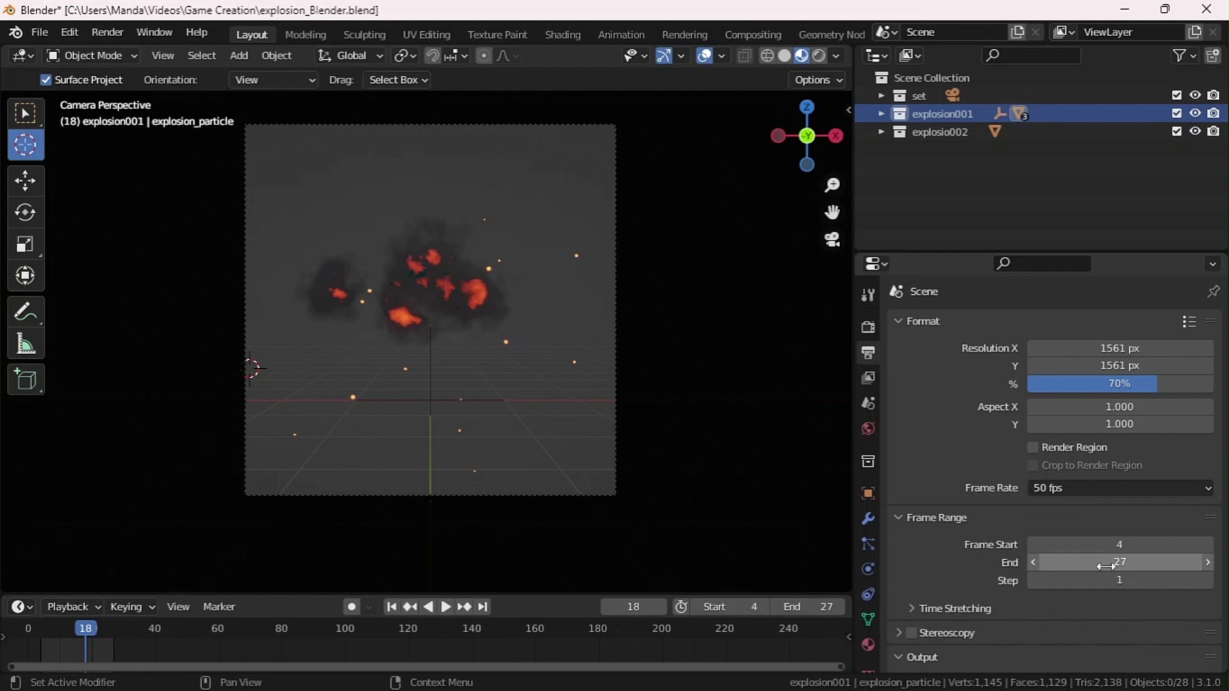
pyautogui.scroll(-5, 947, 533)
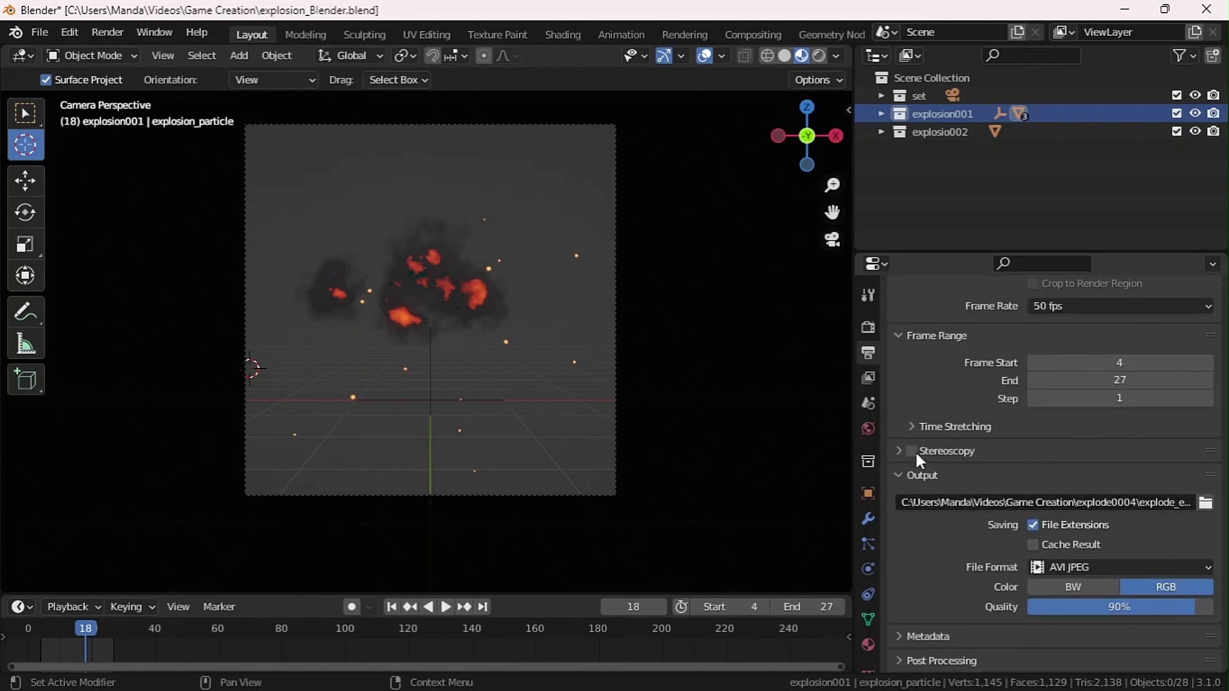
pyautogui.press('space')
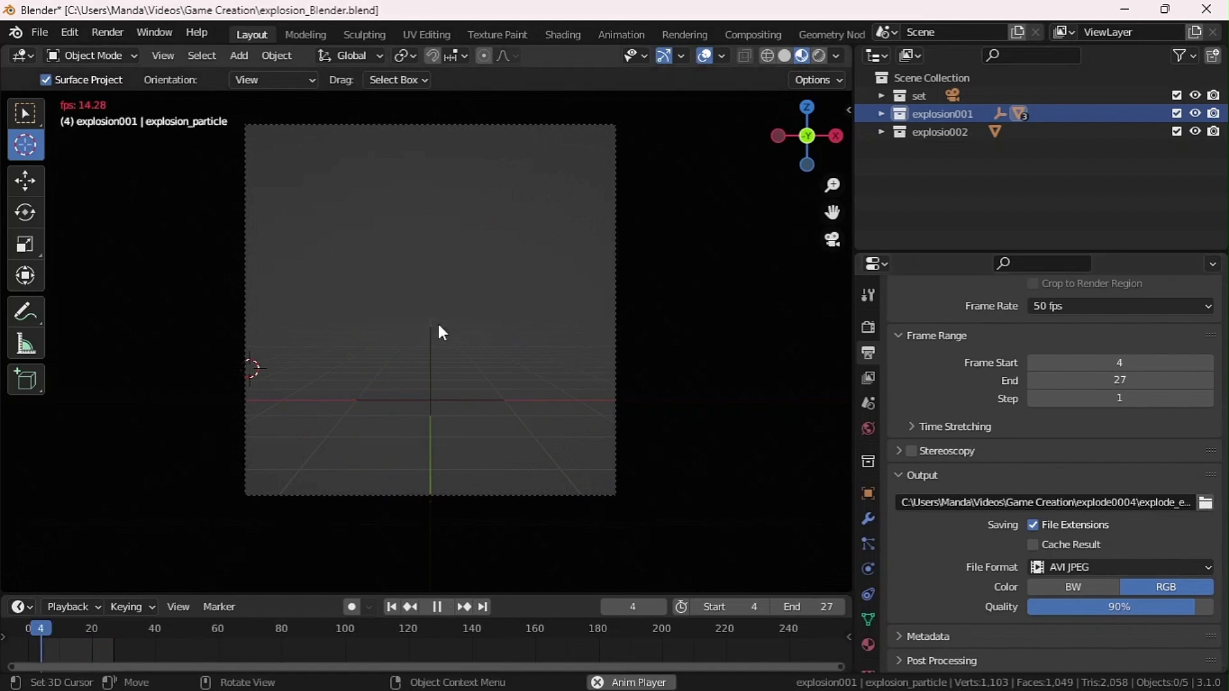
pyautogui.press('space')
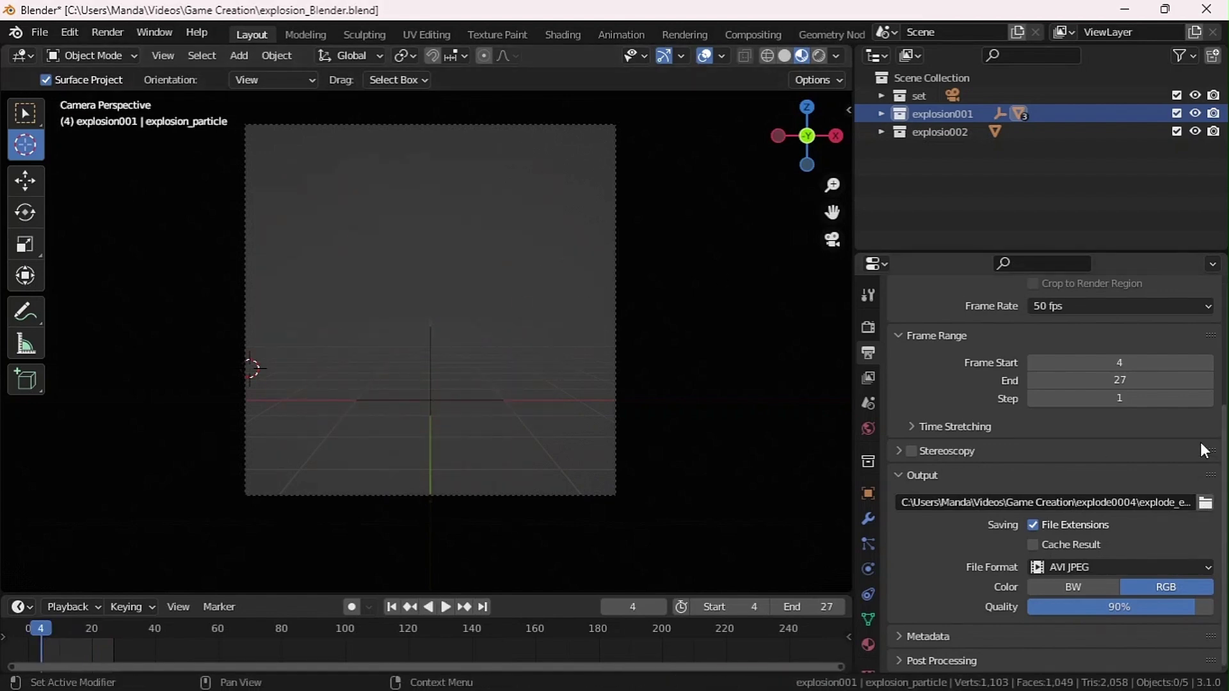
# Create a new Explode0006 output folder inside Game Creation and open it
pyautogui.click(1206, 503)
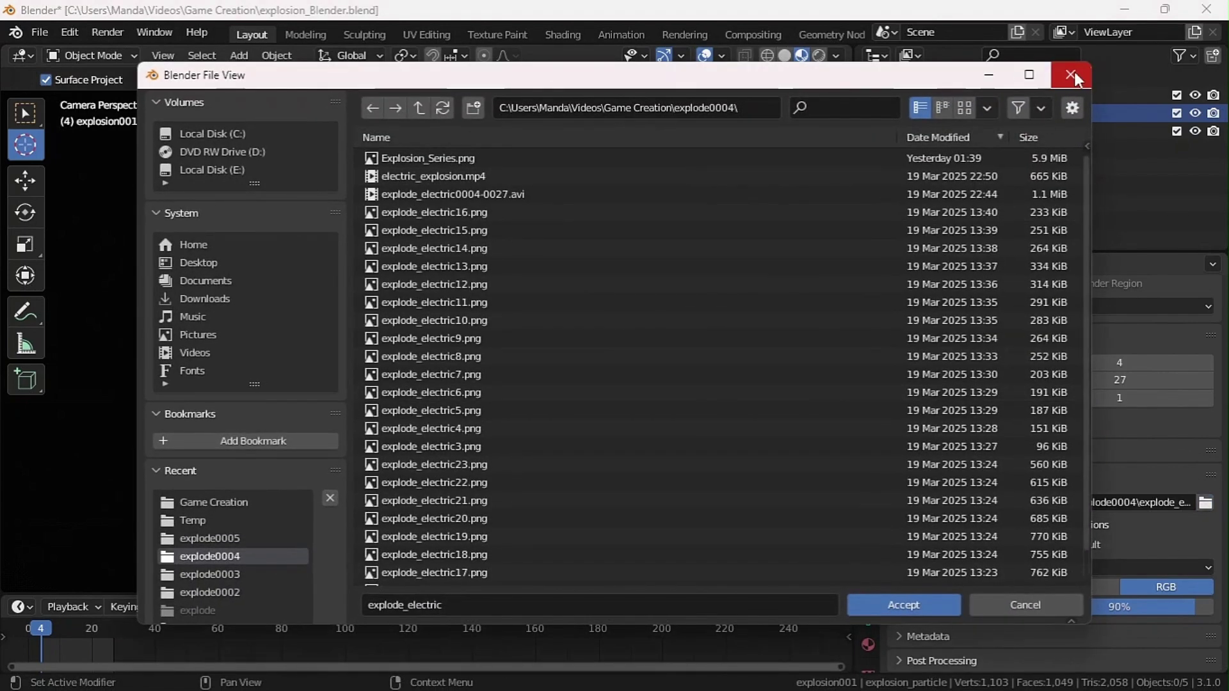
pyautogui.click(419, 108)
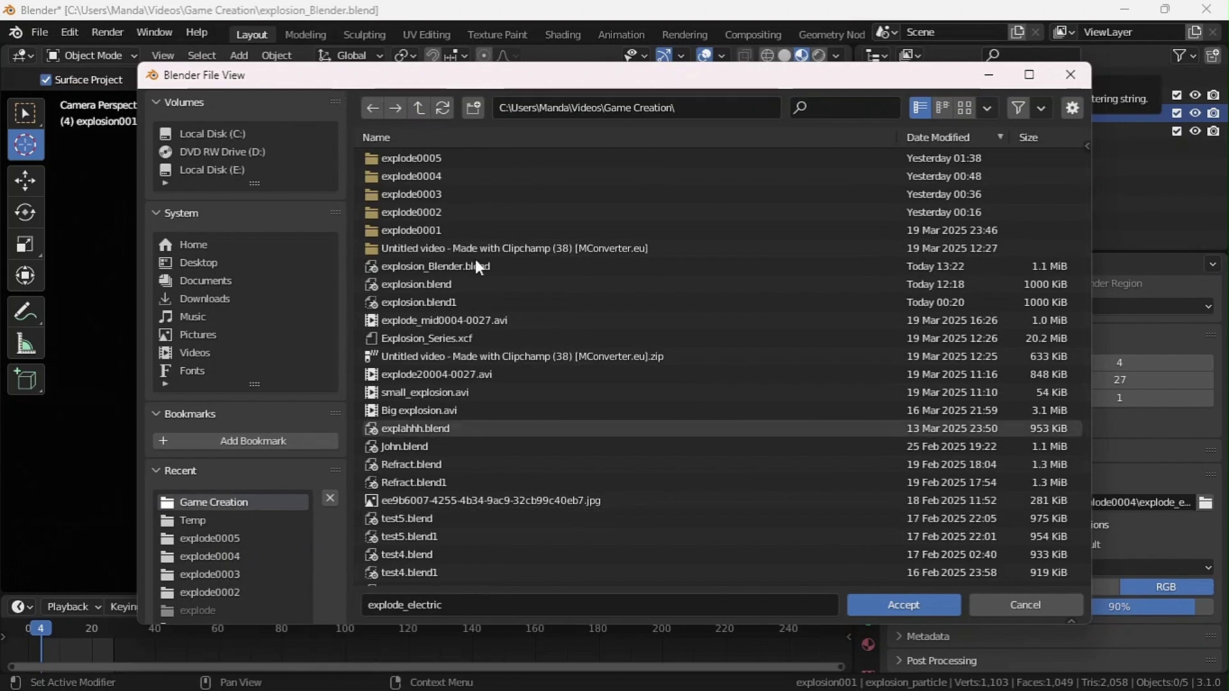
pyautogui.click(474, 109)
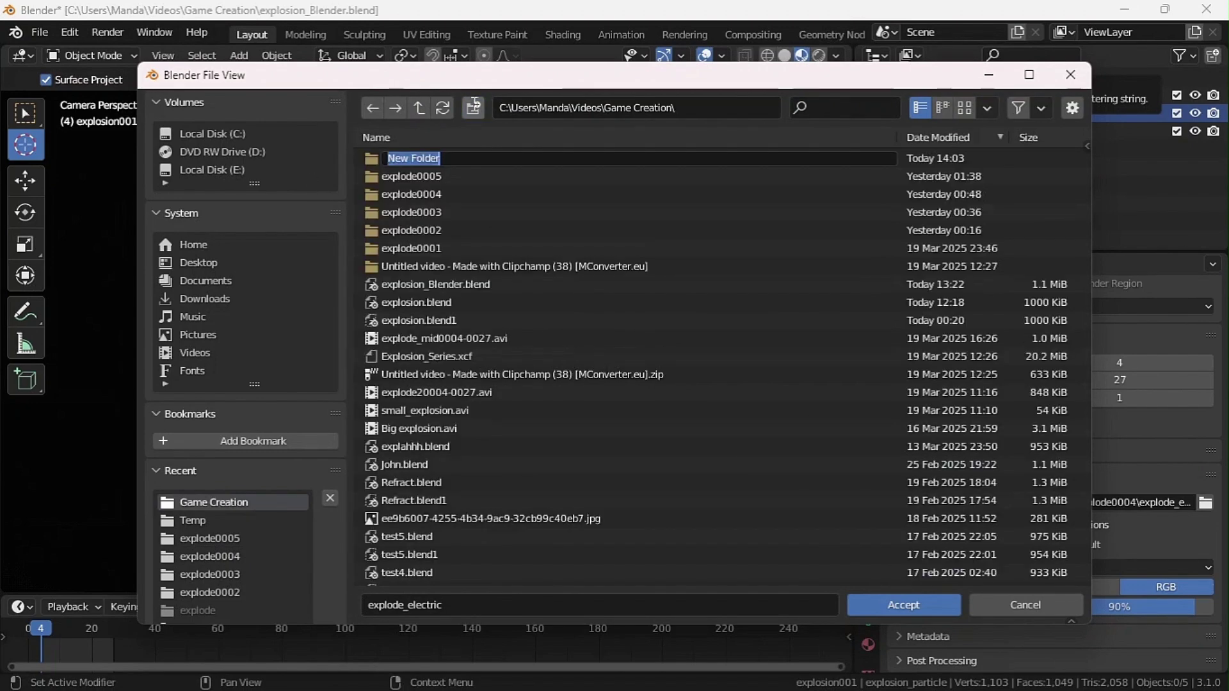
pyautogui.write('Expl')
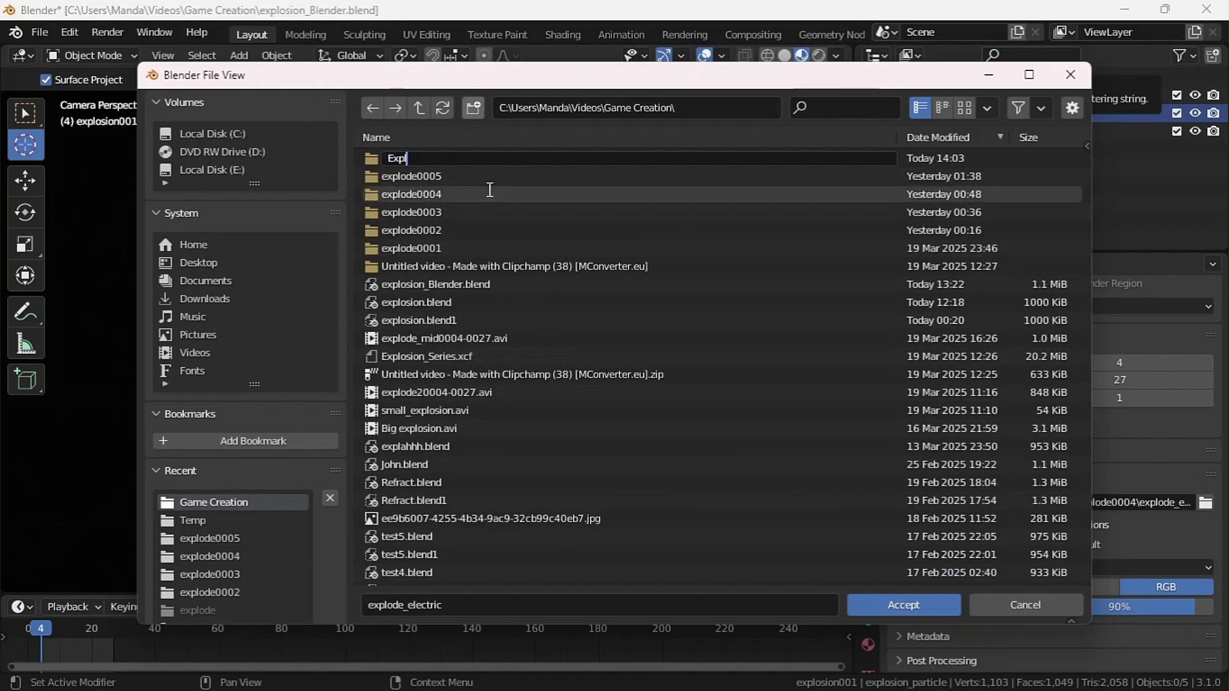
pyautogui.write('ode0')
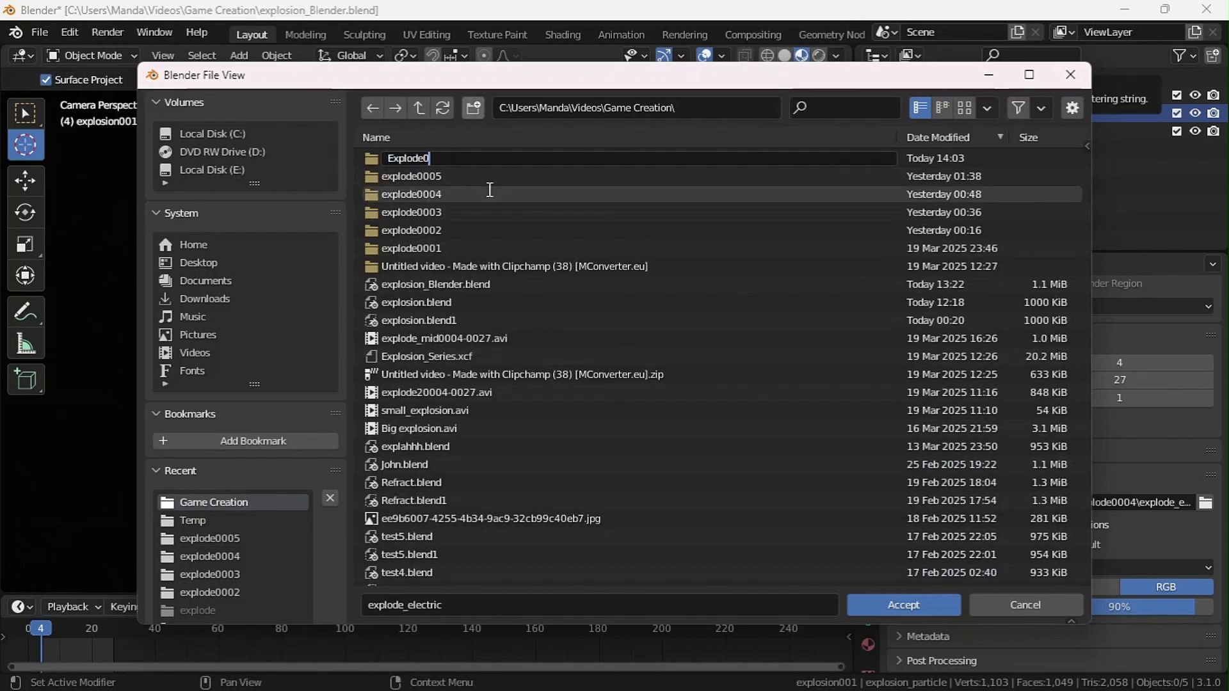
pyautogui.write('006')
pyautogui.press('Return')
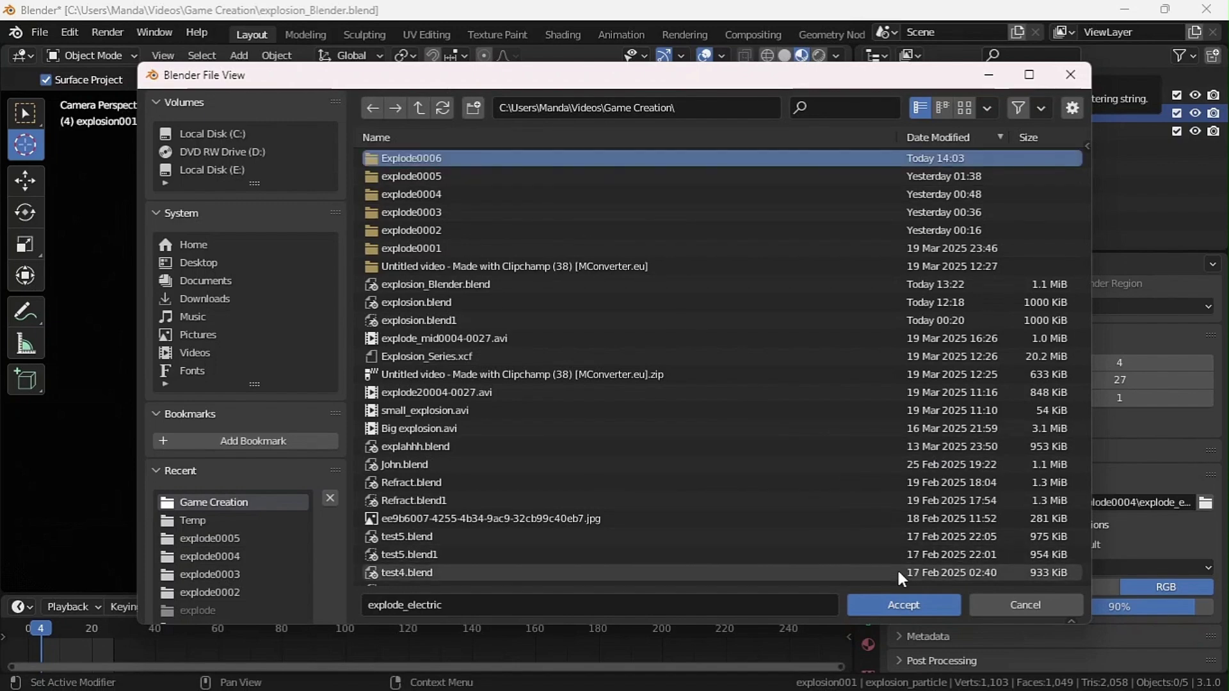
pyautogui.click(909, 599)
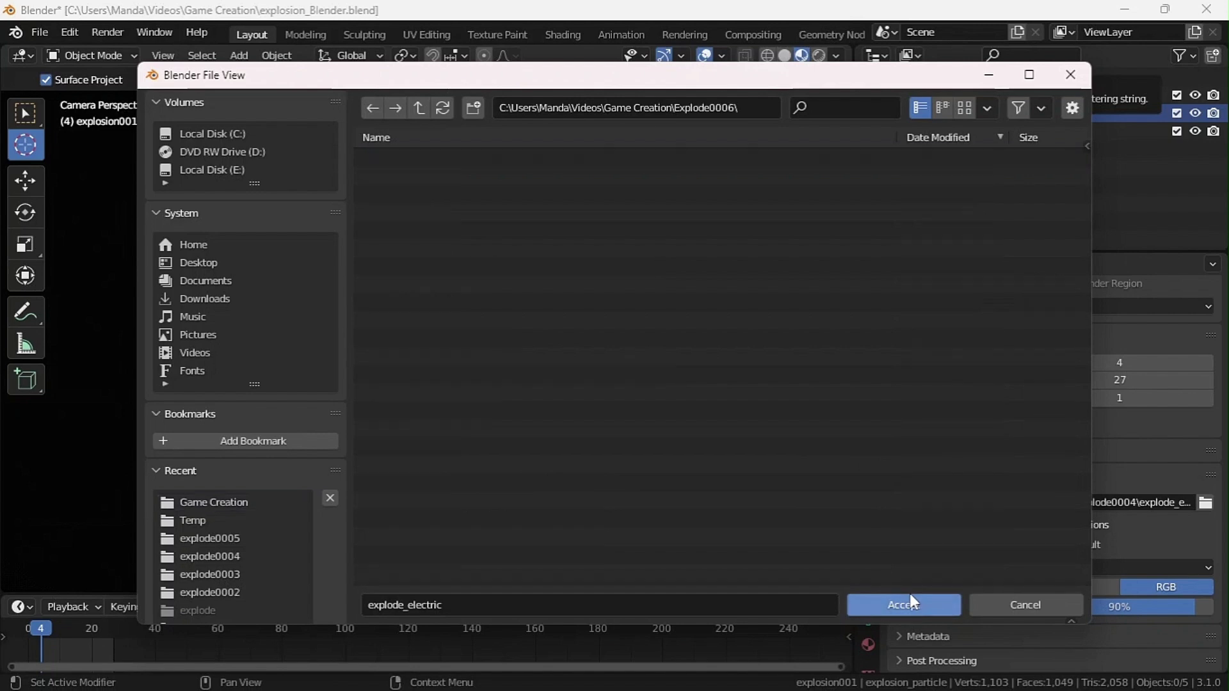
# Shorten the output file name to explode
pyautogui.click(582, 602)
pyautogui.click(583, 598)
pyautogui.press('BackSpace')
pyautogui.press('BackSpace')
pyautogui.press('BackSpace')
pyautogui.press('BackSpace')
pyautogui.press('BackSpace')
pyautogui.press('BackSpace')
pyautogui.press('BackSpace')
pyautogui.press('BackSpace')
pyautogui.press('BackSpace')
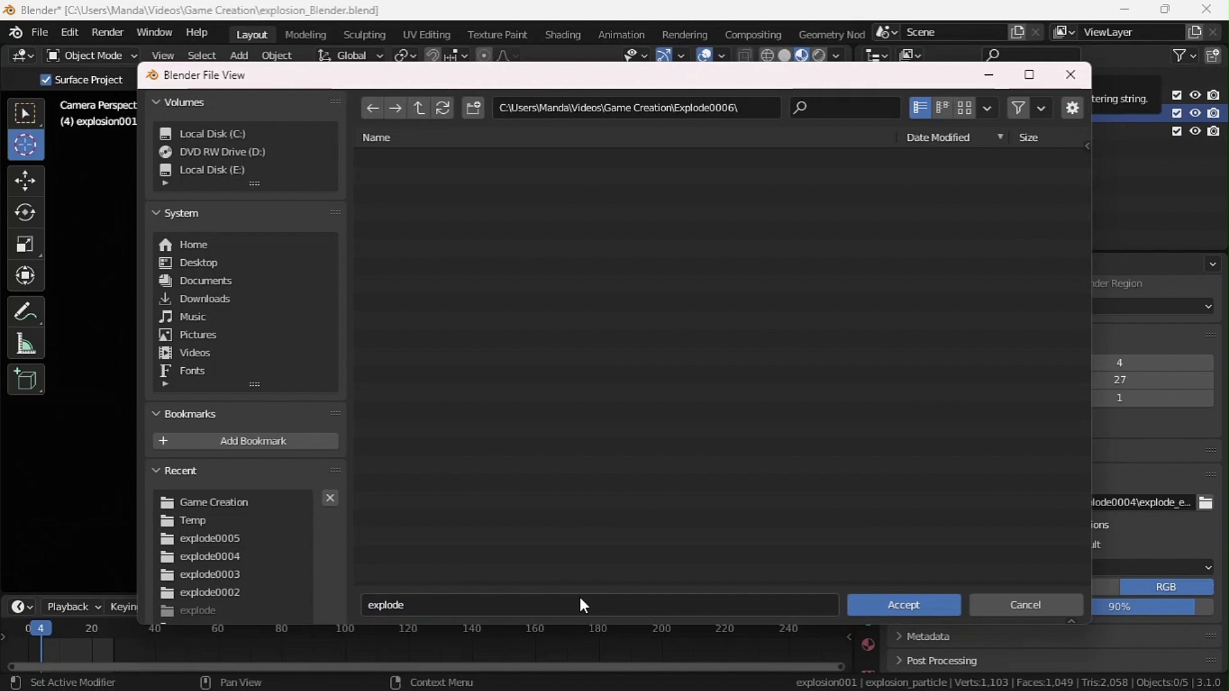
# Accept the output path and set the file format to PNG with an alpha channel
pyautogui.click(866, 597)
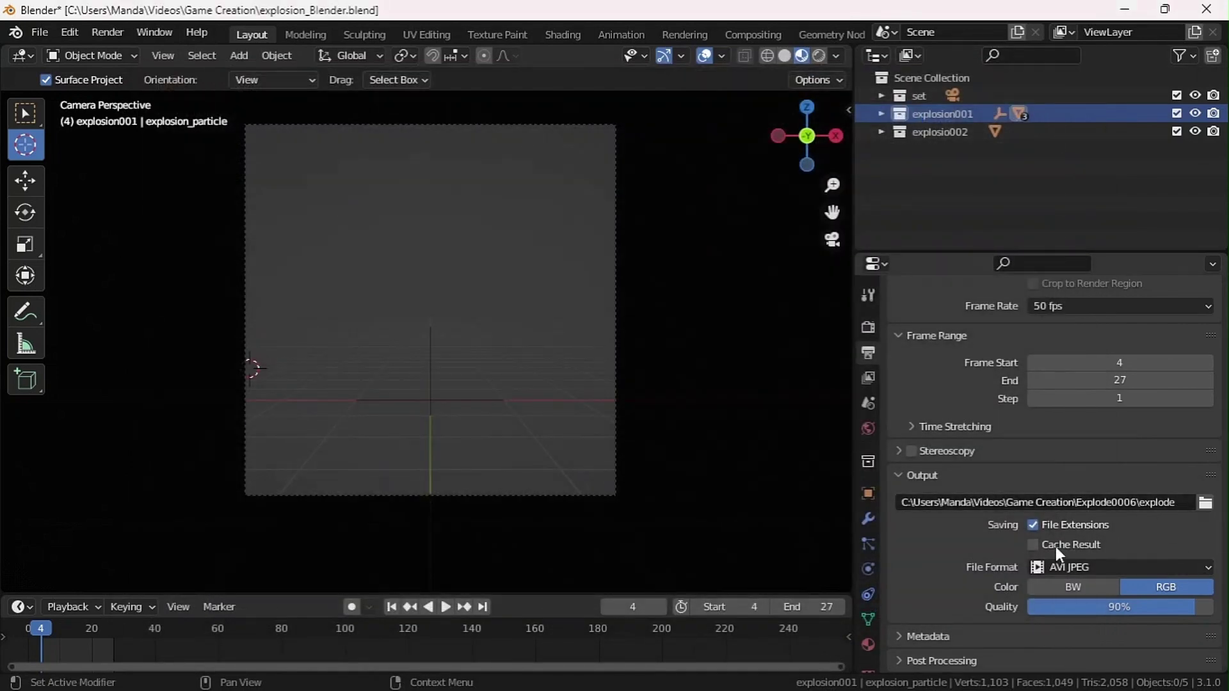
pyautogui.click(1088, 567)
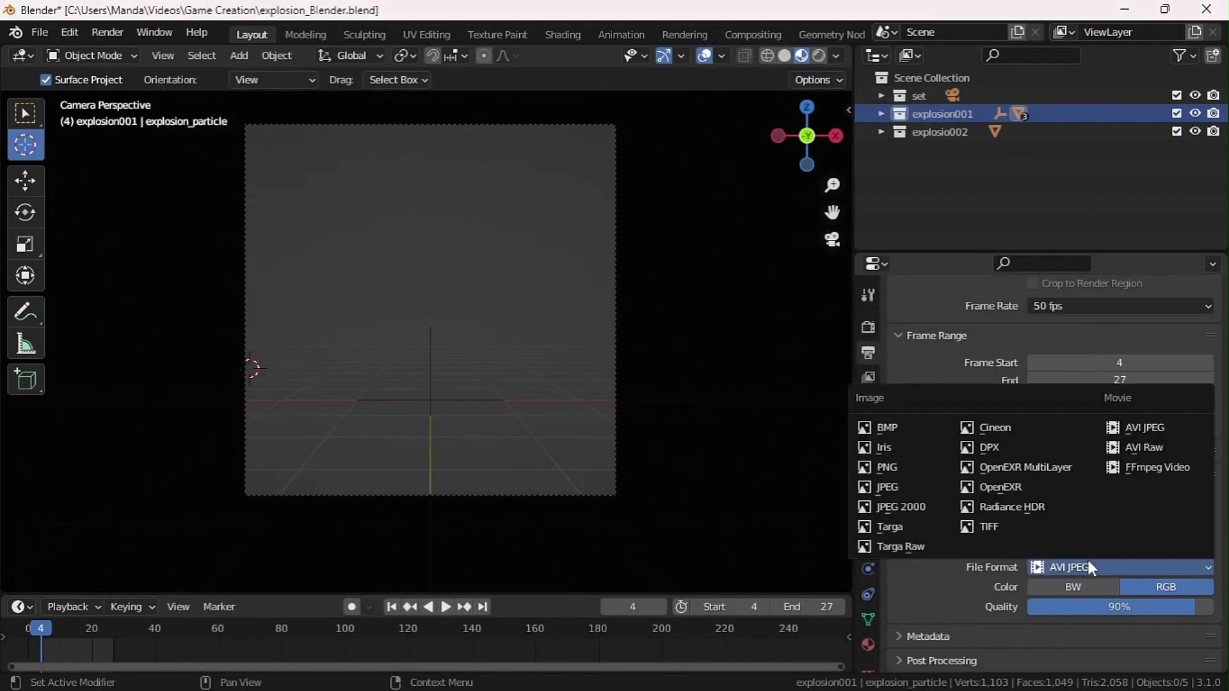
pyautogui.click(923, 467)
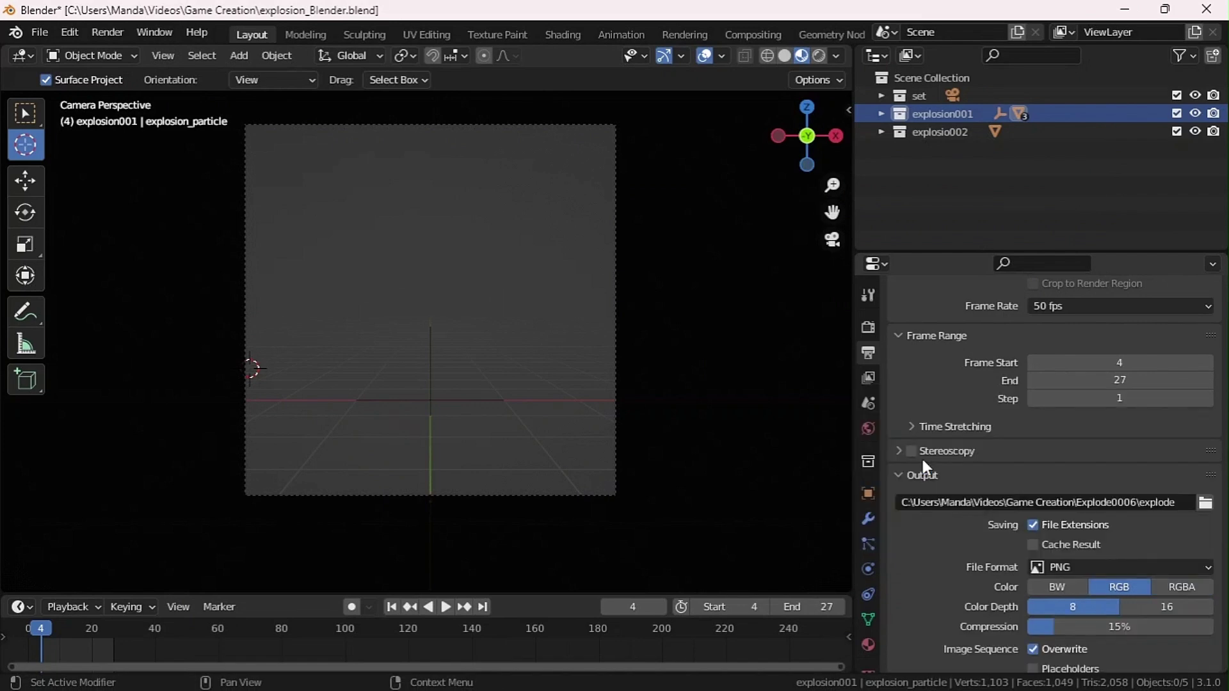
pyautogui.click(1183, 589)
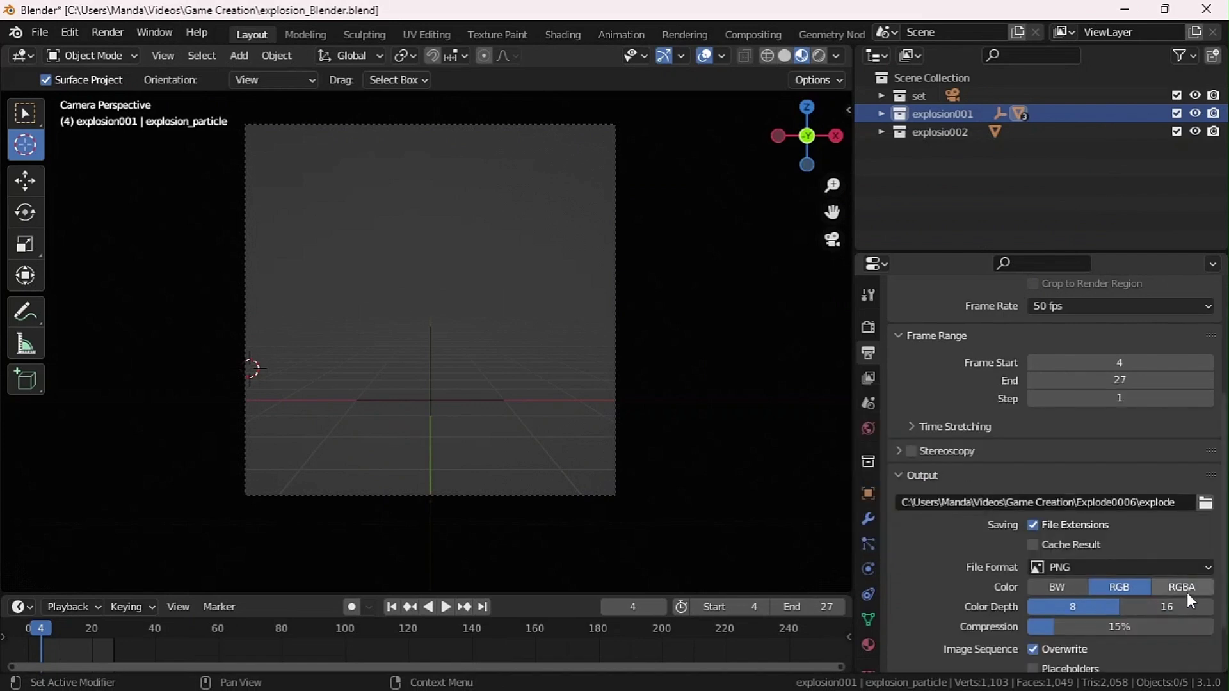
# Tick Transparent in the Film panel of Render Properties
pyautogui.click(868, 328)
pyautogui.scroll(-8, 1011, 528)
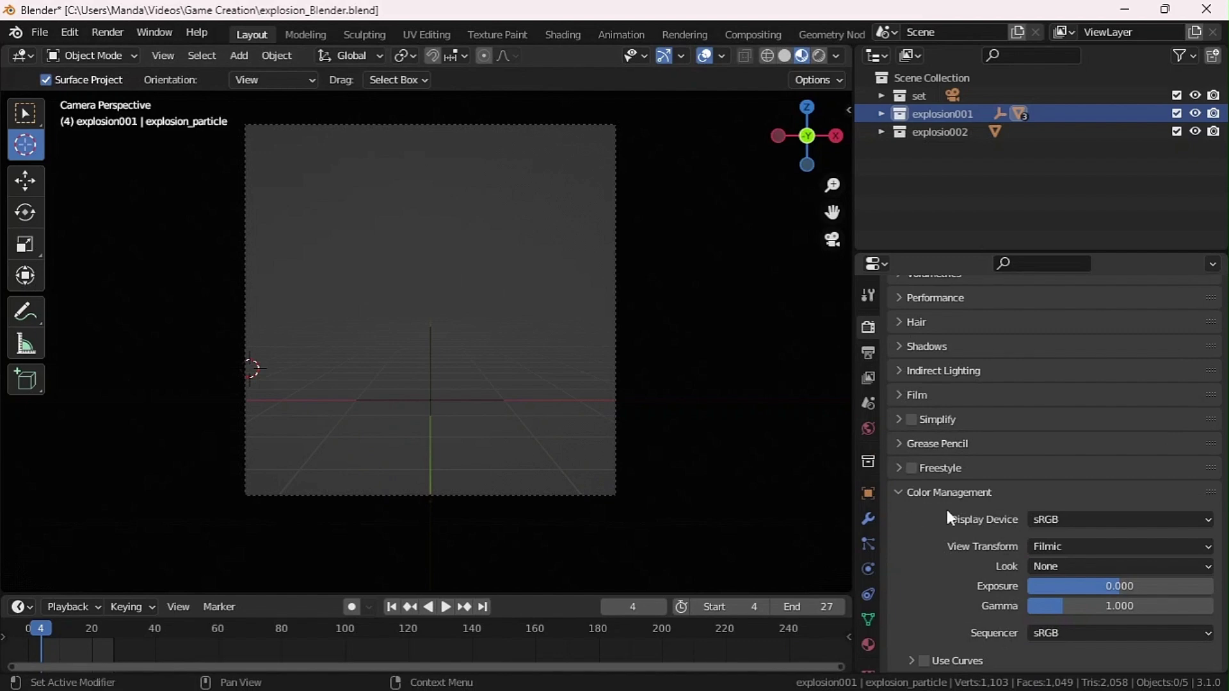
pyautogui.scroll(6, 909, 507)
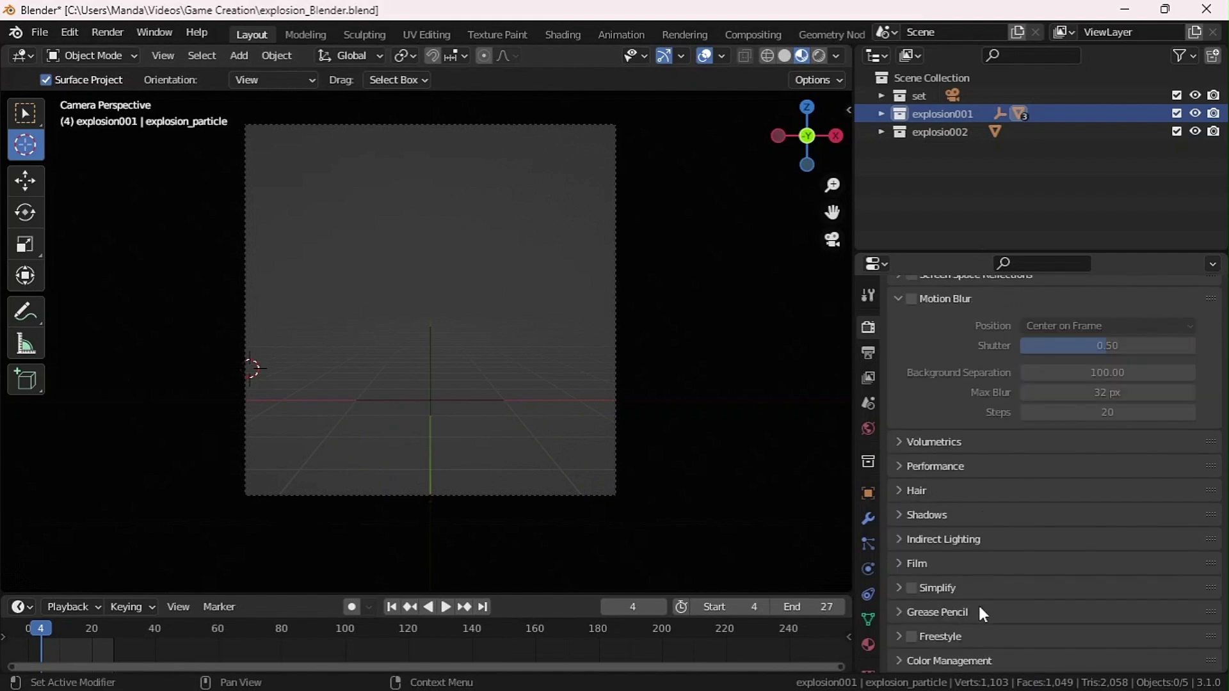
pyautogui.click(906, 569)
pyautogui.click(906, 570)
pyautogui.click(906, 569)
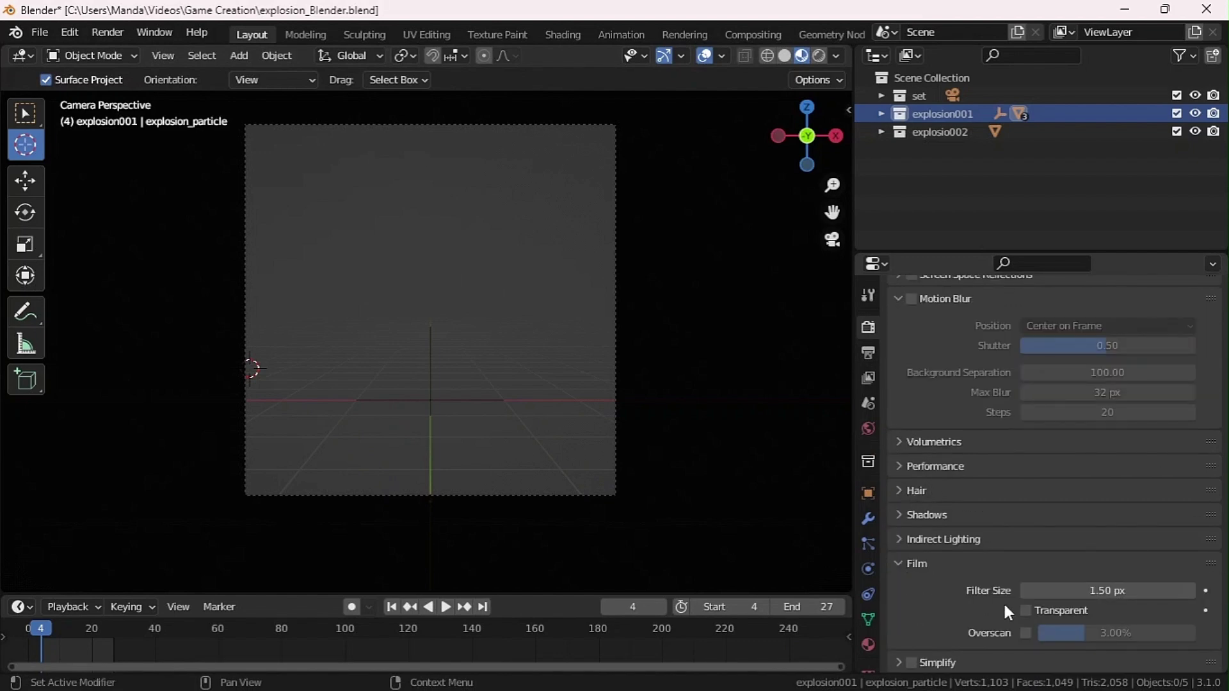
pyautogui.click(1033, 613)
pyautogui.click(909, 564)
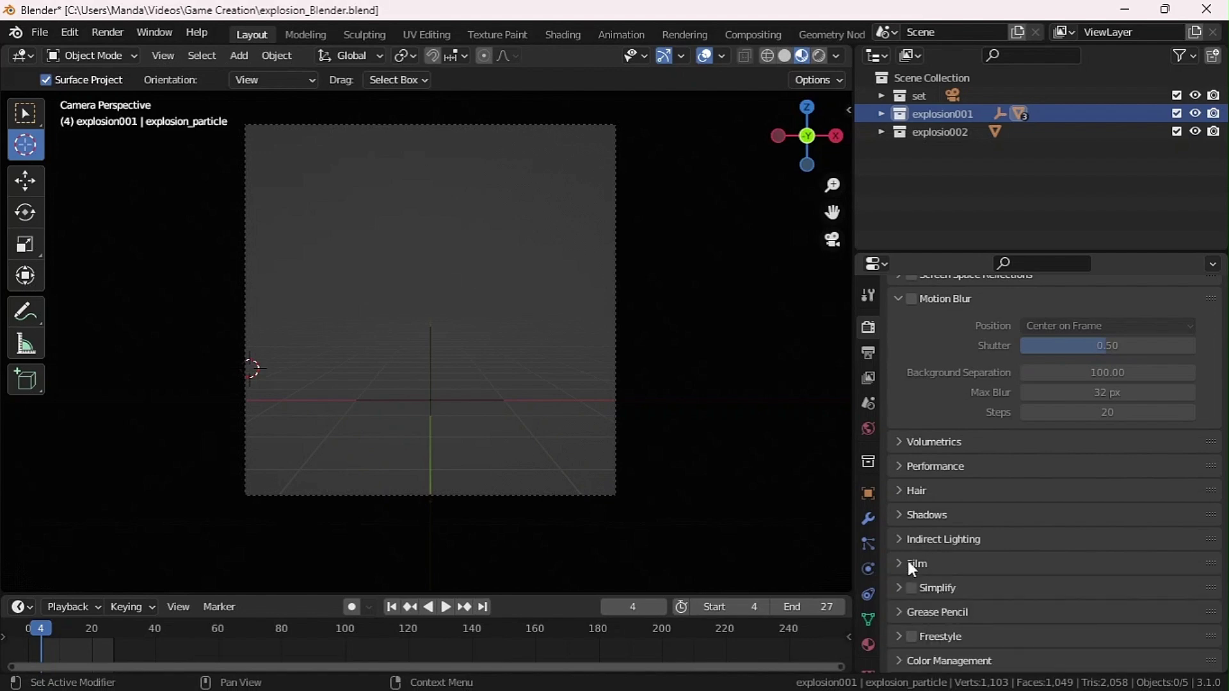
pyautogui.scroll(10, 959, 441)
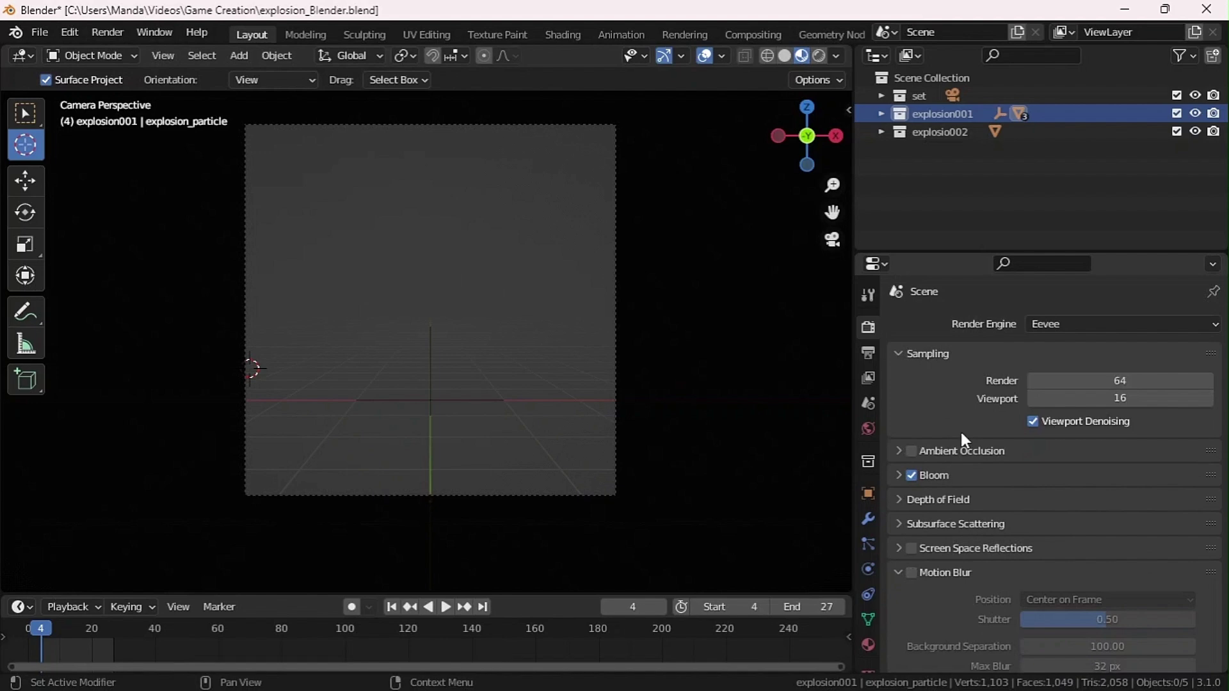
# Switch the viewport to Rendered shading and play the explosion over the transparent background
pyautogui.press('space')
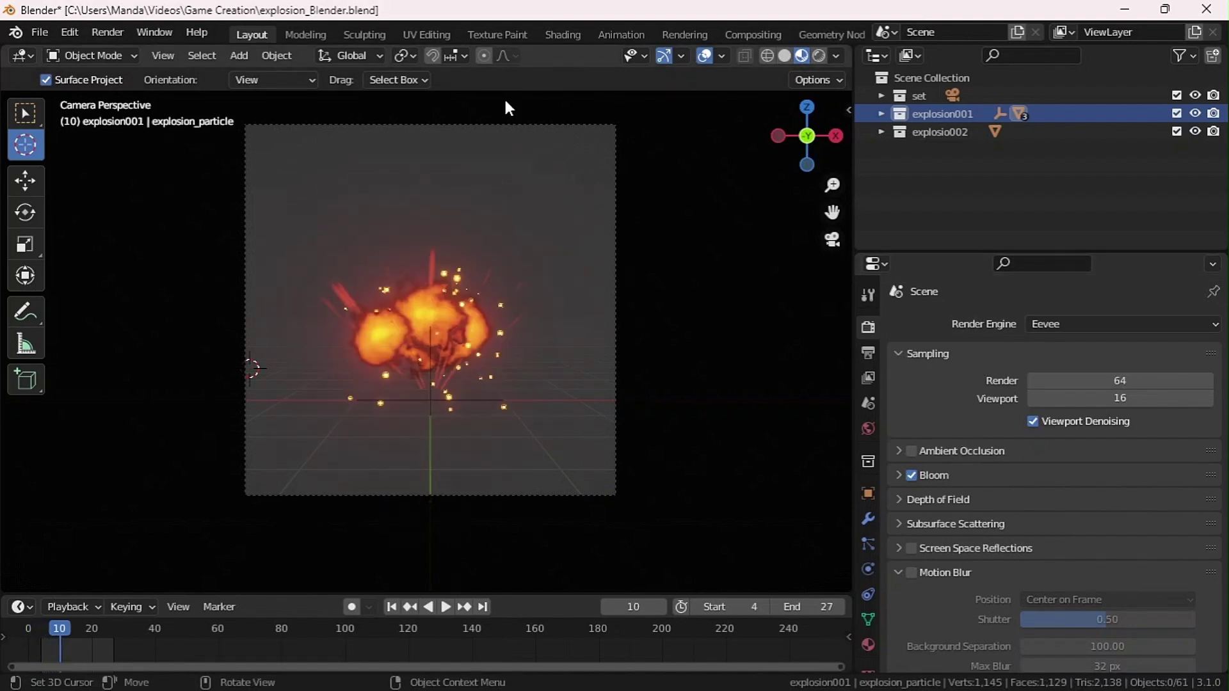
pyautogui.press('Escape')
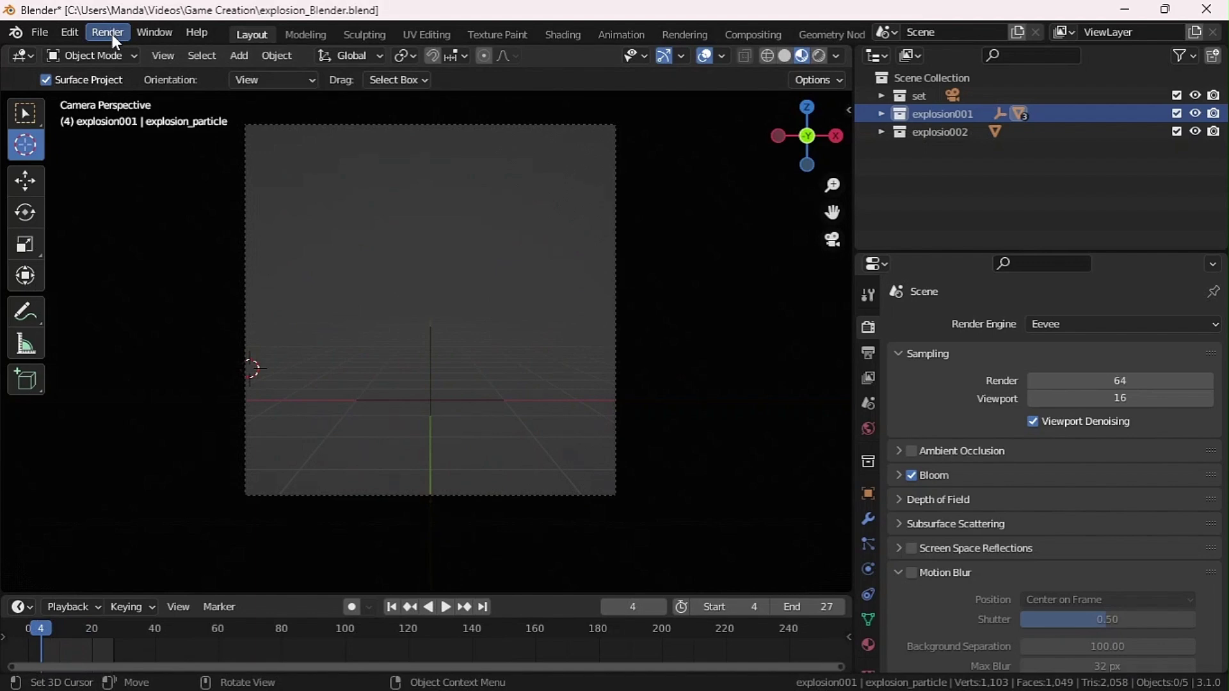
pyautogui.click(815, 57)
pyautogui.press('space')
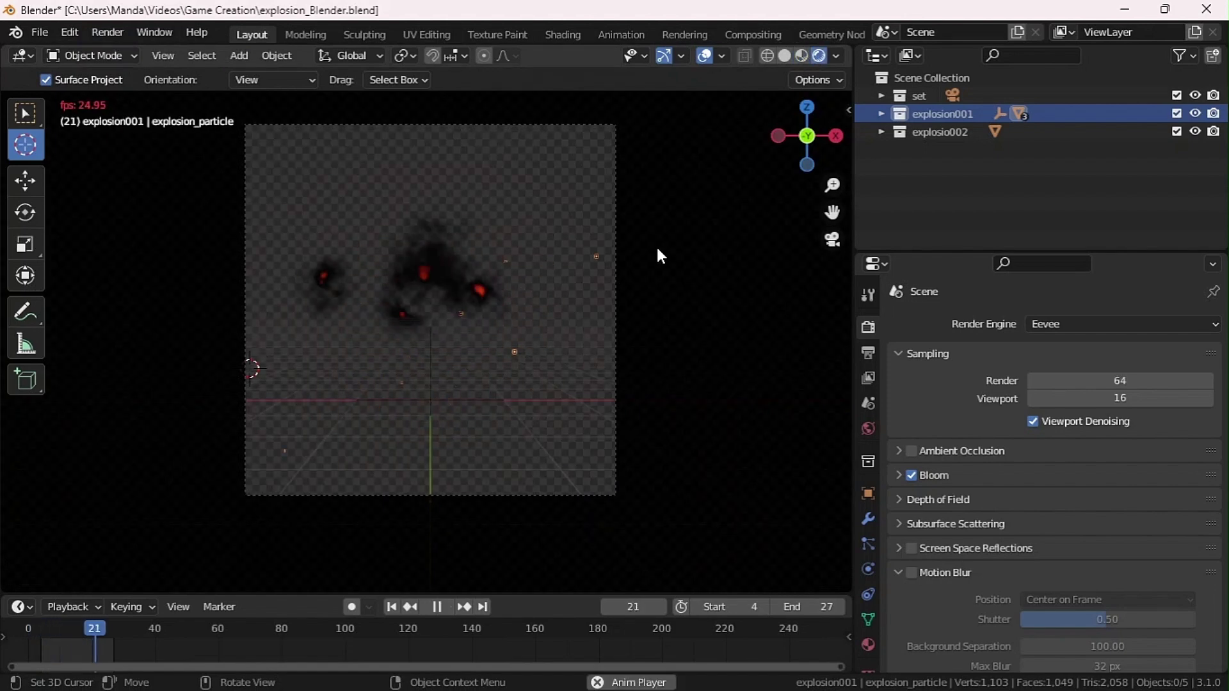
# Return to frame 4 and run Render Animation to write out all frames
pyautogui.hotkey('shift', 'Left')
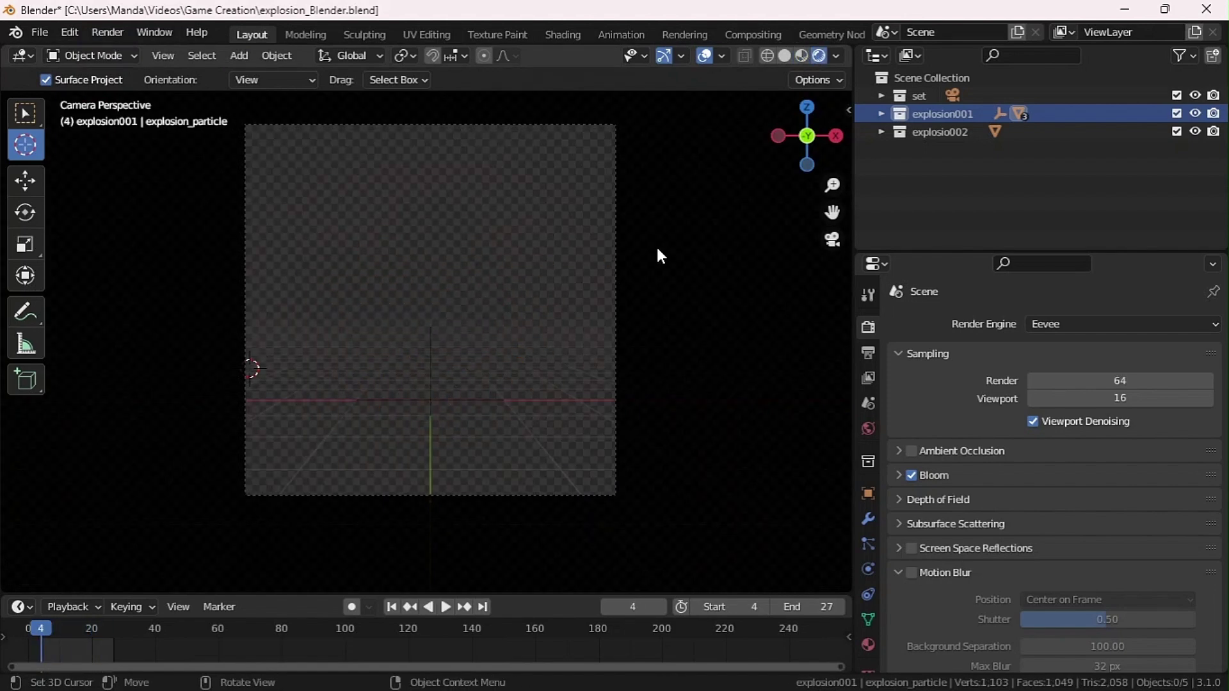
pyautogui.click(97, 36)
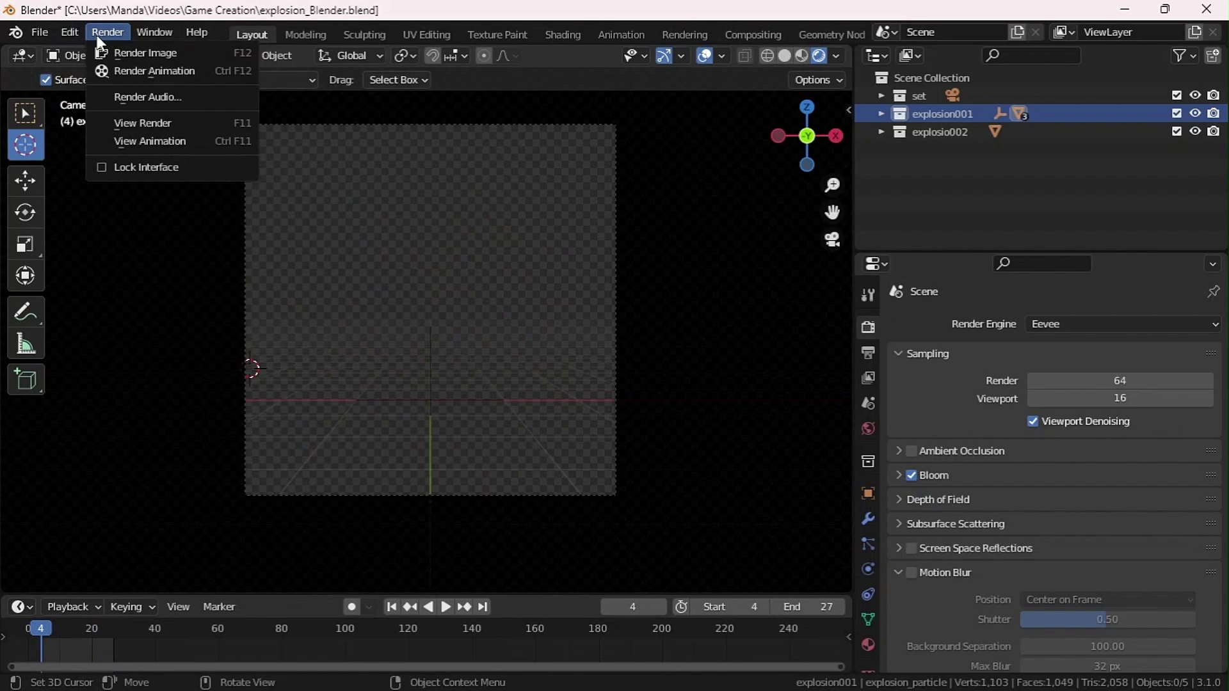
pyautogui.click(122, 70)
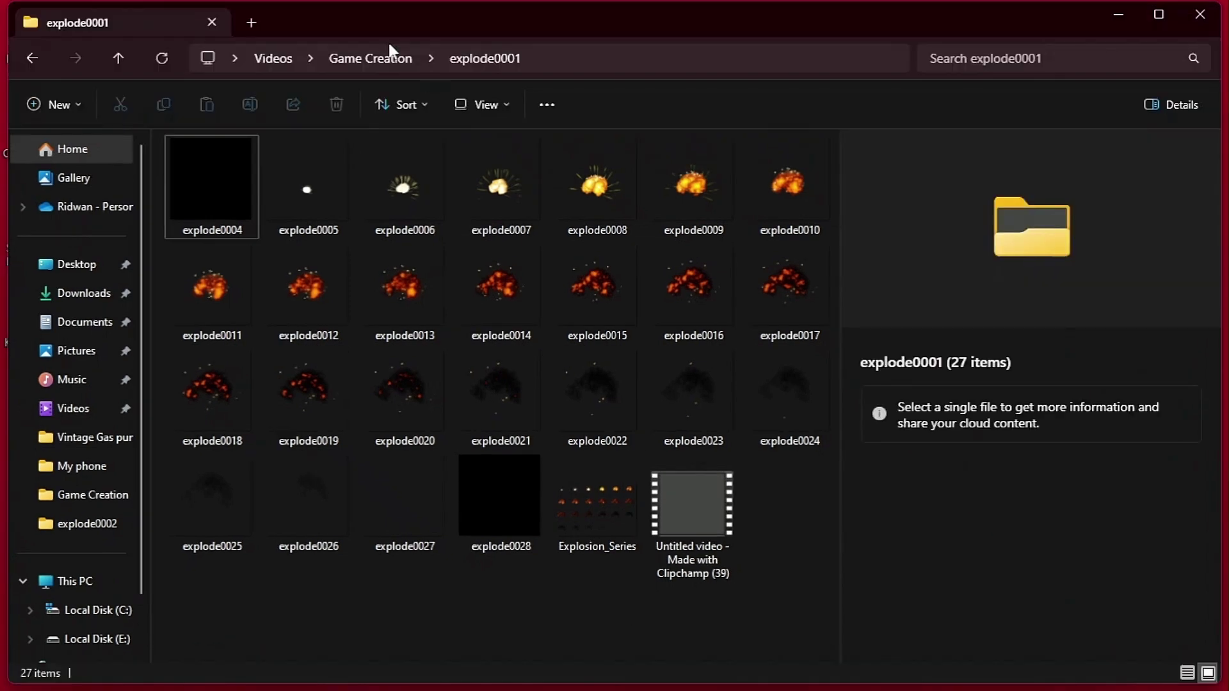
# Open Explode0006 and browse the rendered frames from explode0005 through explode0023
pyautogui.click(377, 58)
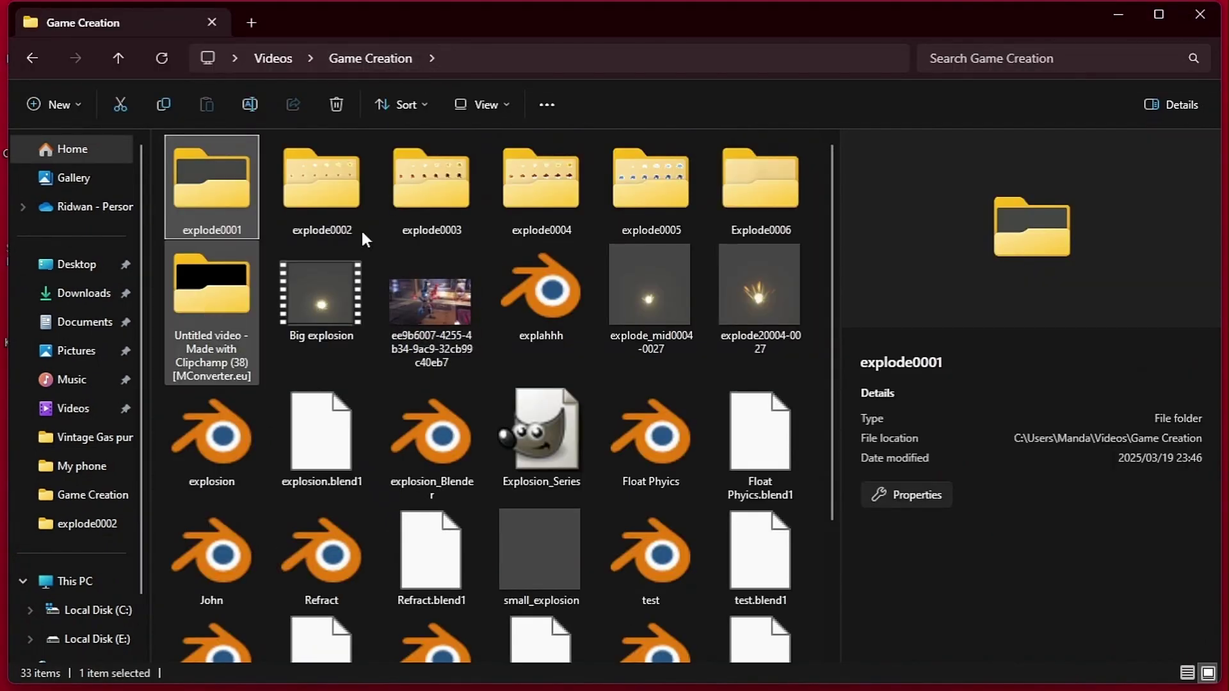
pyautogui.doubleClick(750, 206)
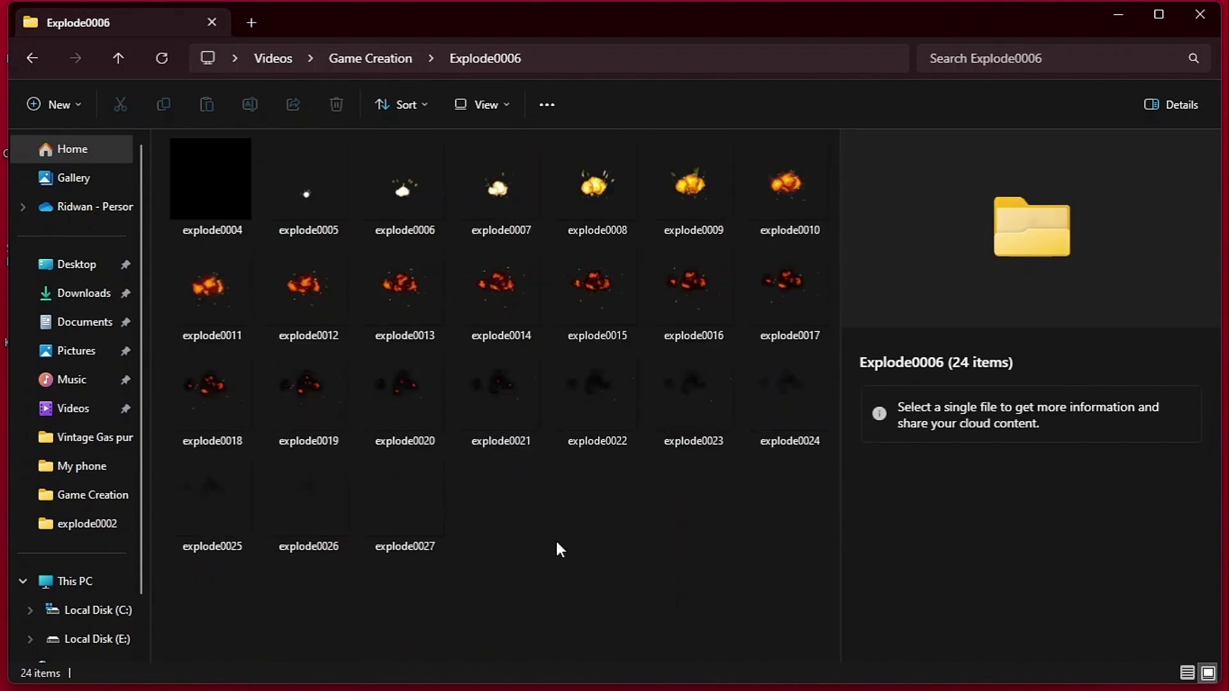
pyautogui.click(313, 200)
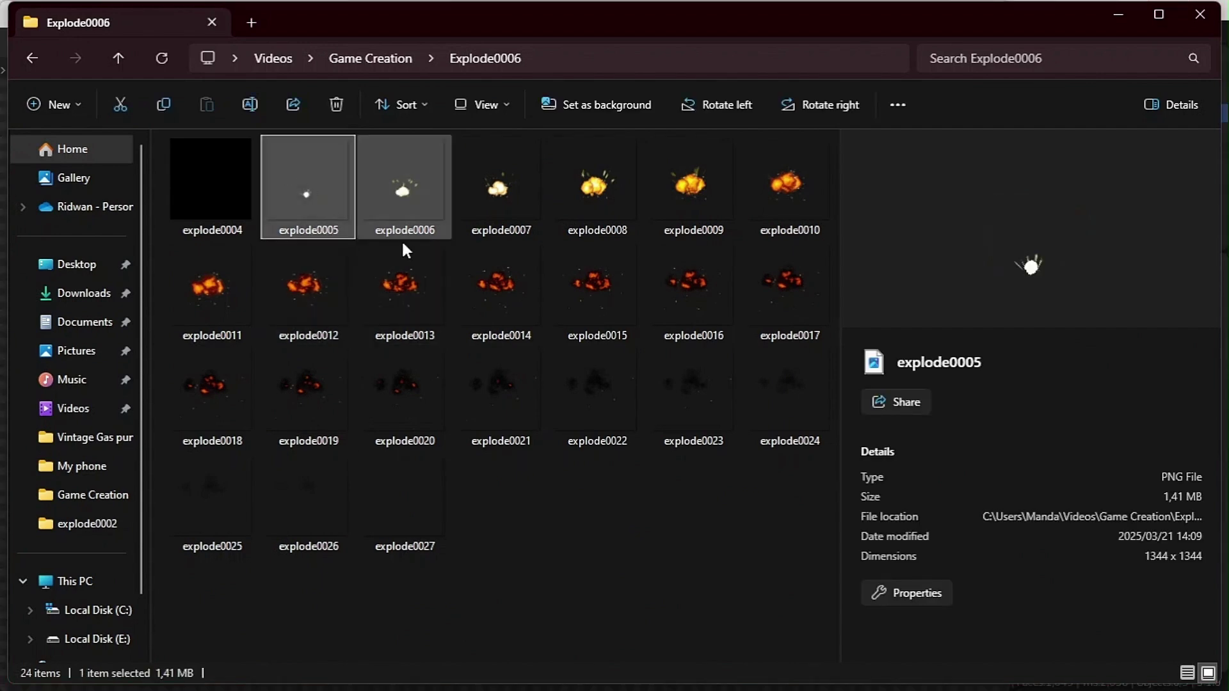
pyautogui.click(559, 491)
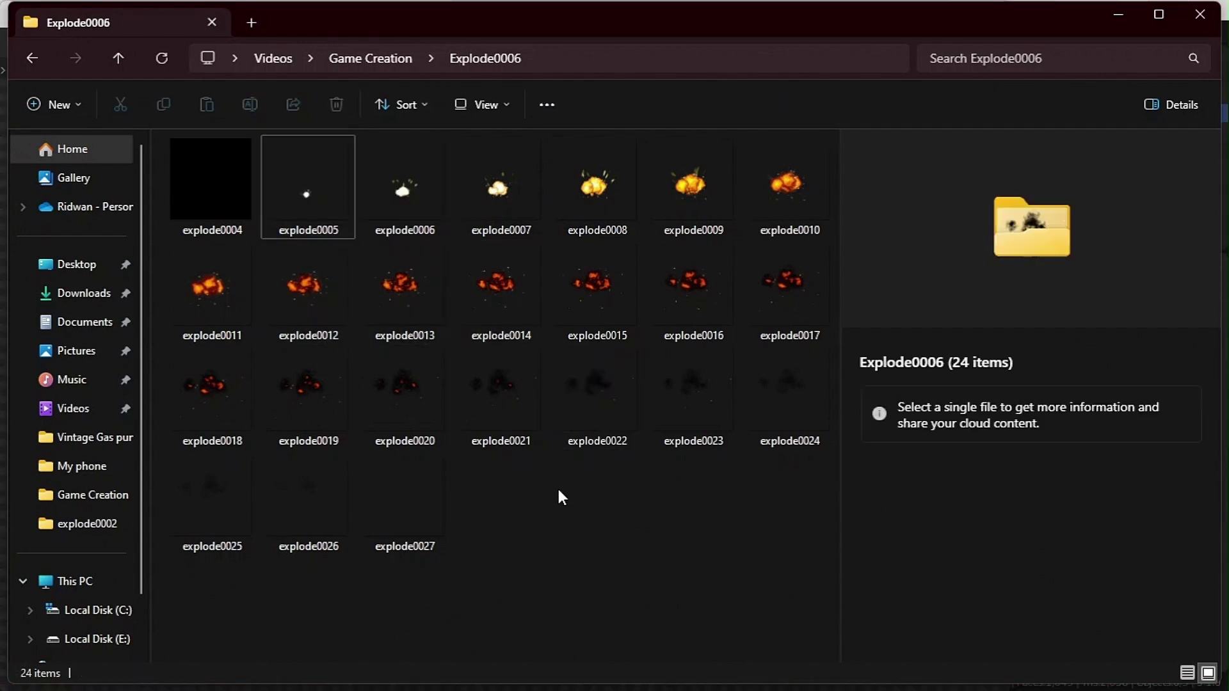
pyautogui.click(304, 199)
pyautogui.press('Right')
pyautogui.press('Right')
pyautogui.press('Right')
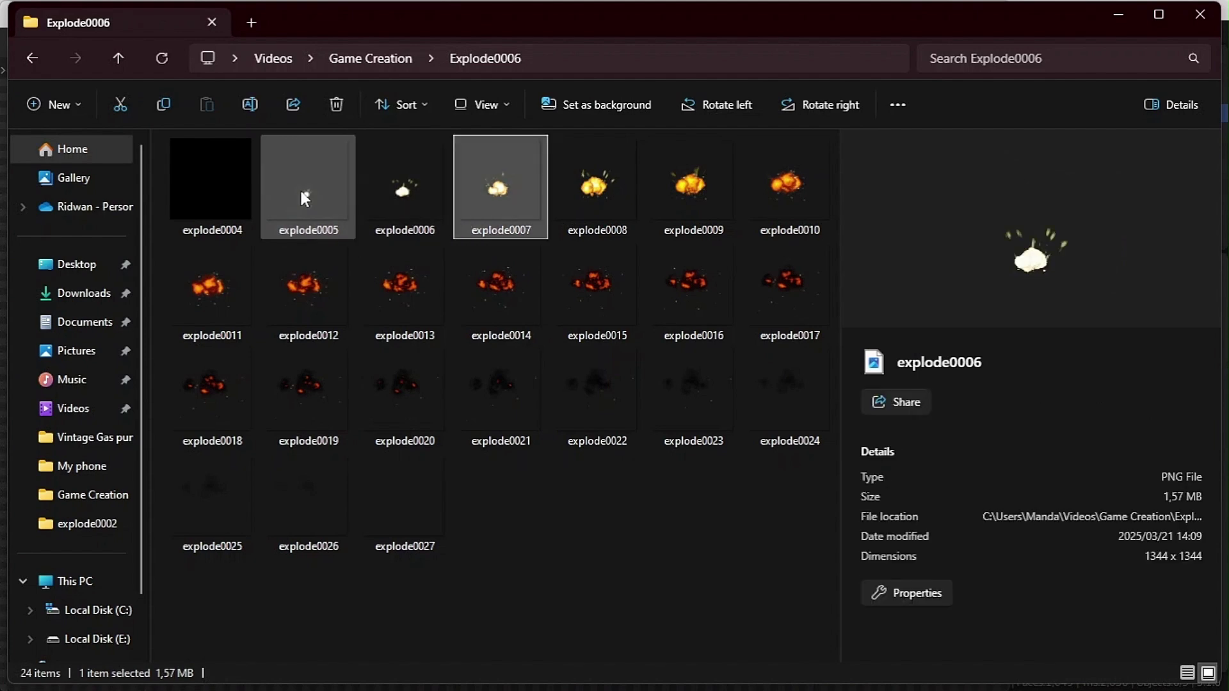
pyautogui.press('Right')
pyautogui.press('Right')
pyautogui.press('Right')
pyautogui.press('Right')
pyautogui.press('Right')
pyautogui.press('Right')
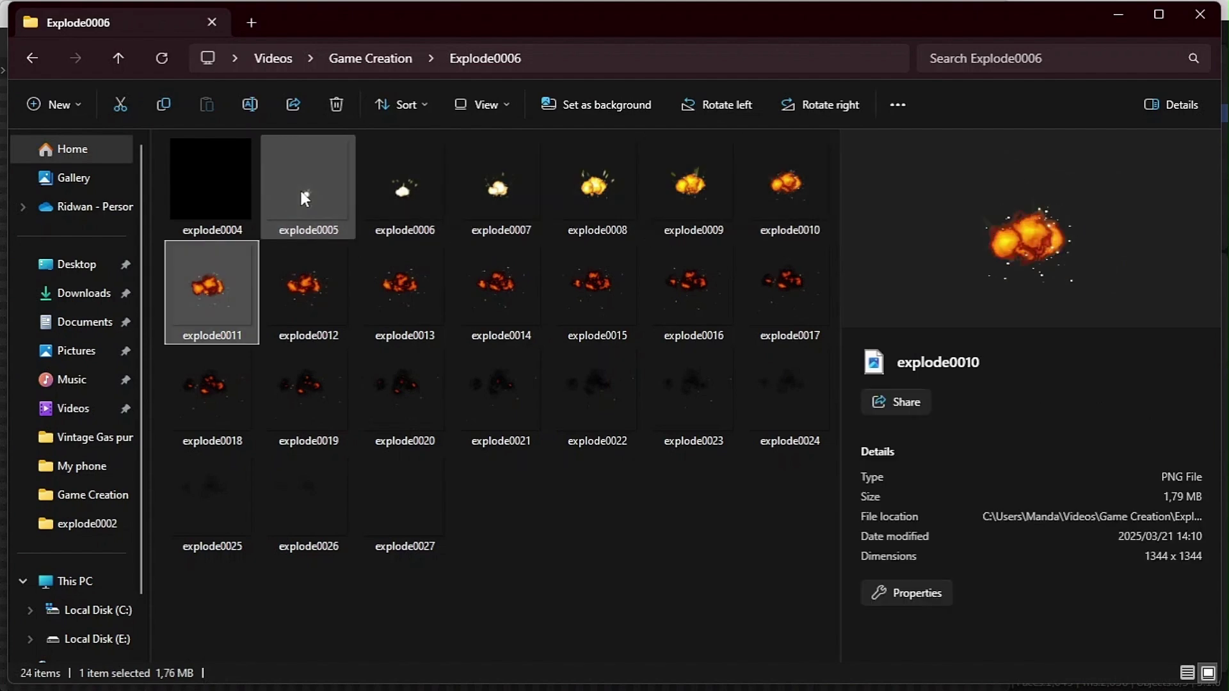
pyautogui.press('Right')
pyautogui.press('Right')
pyautogui.press('Right')
pyautogui.press('Right')
pyautogui.press('Right')
pyautogui.press('Right')
pyautogui.press('Right')
pyautogui.press('Right')
pyautogui.press('Right')
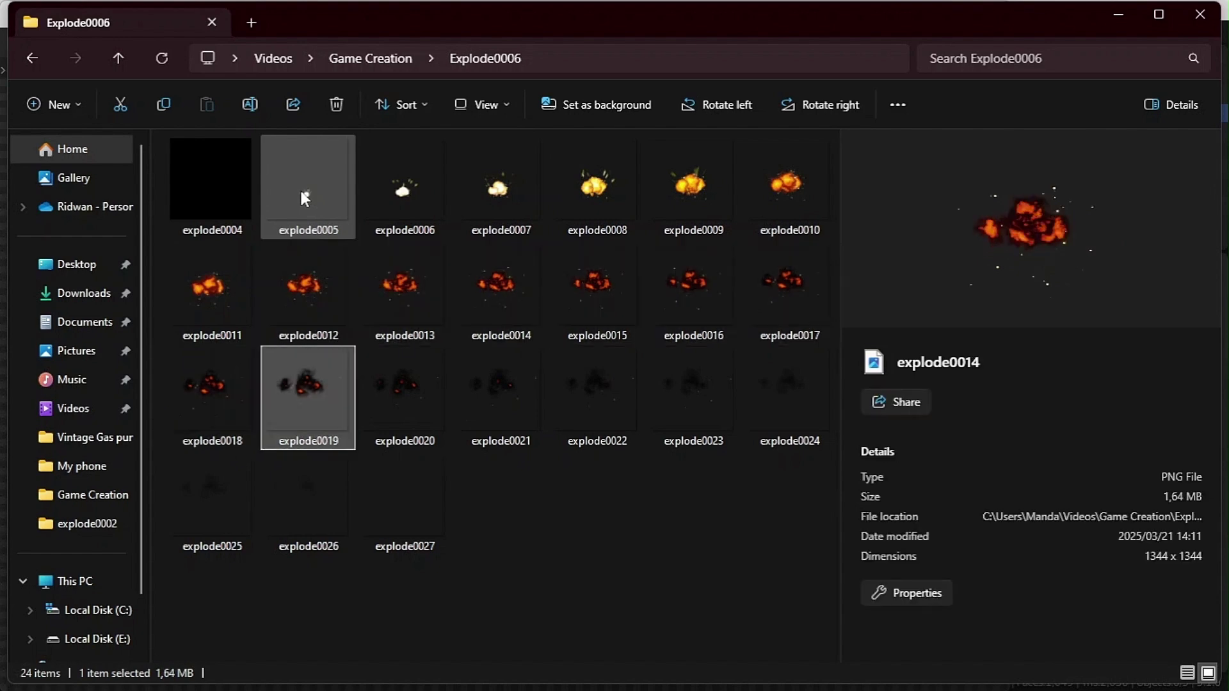
pyautogui.click(538, 558)
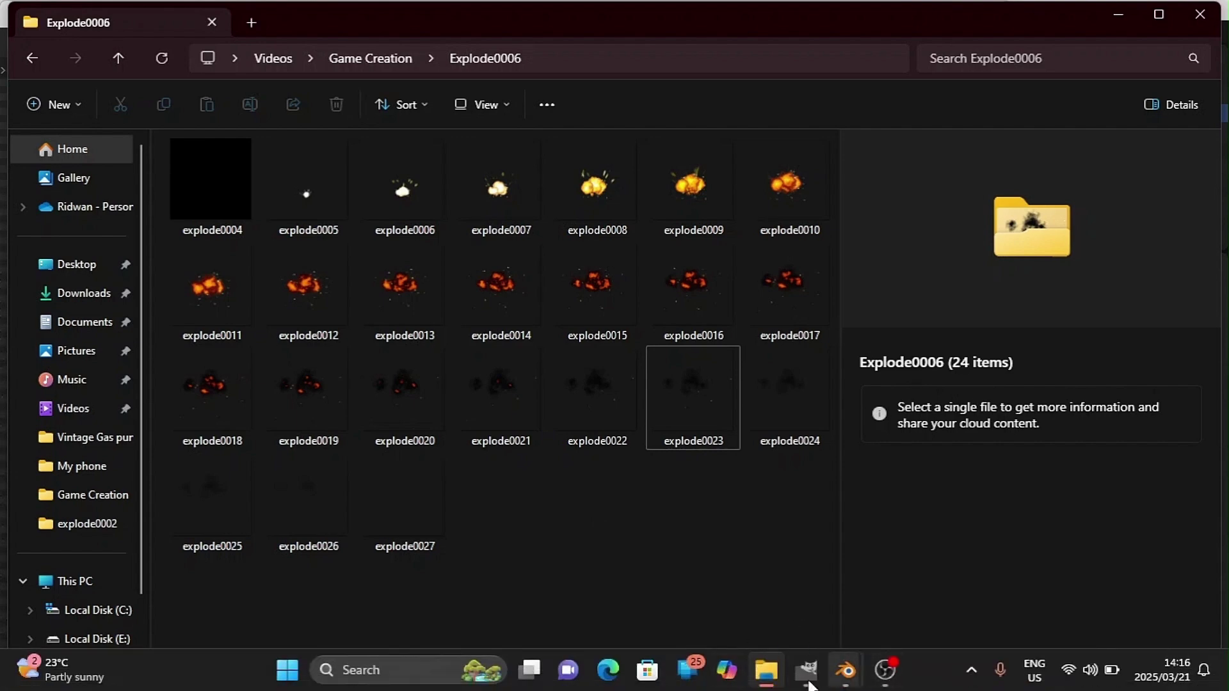
# Select explode0005 in File Explorer, then bring GIMP back to the front
pyautogui.click(806, 670)
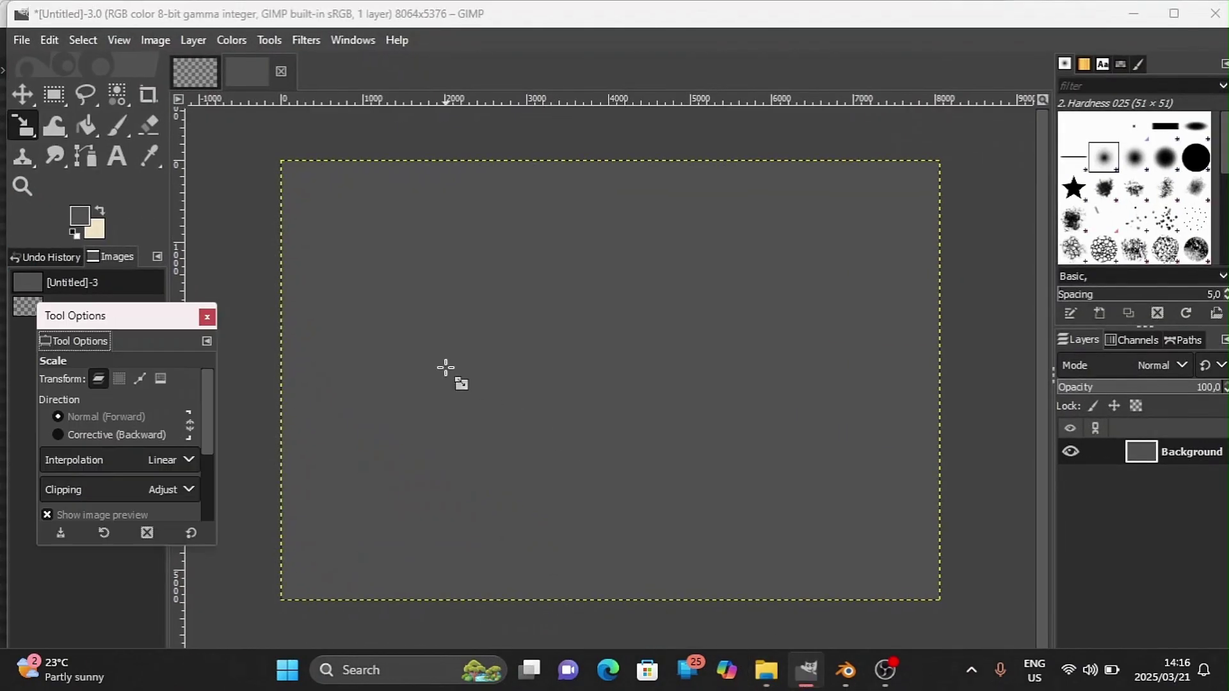
pyautogui.click(766, 670)
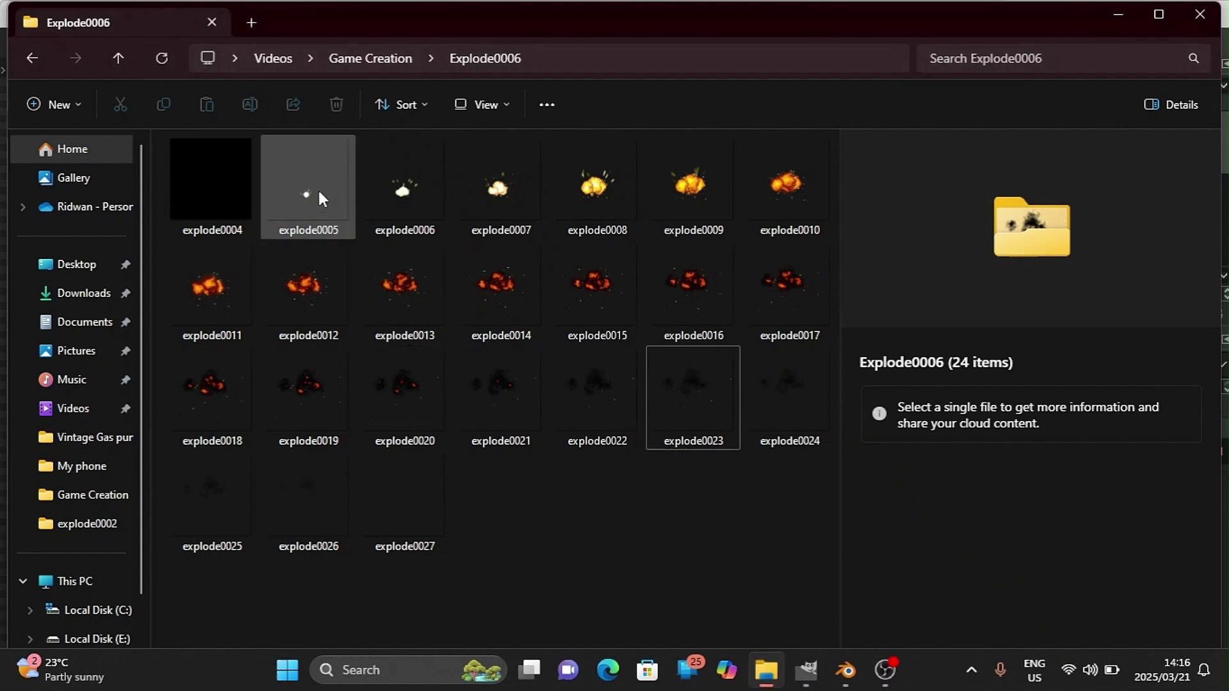
pyautogui.click(268, 172)
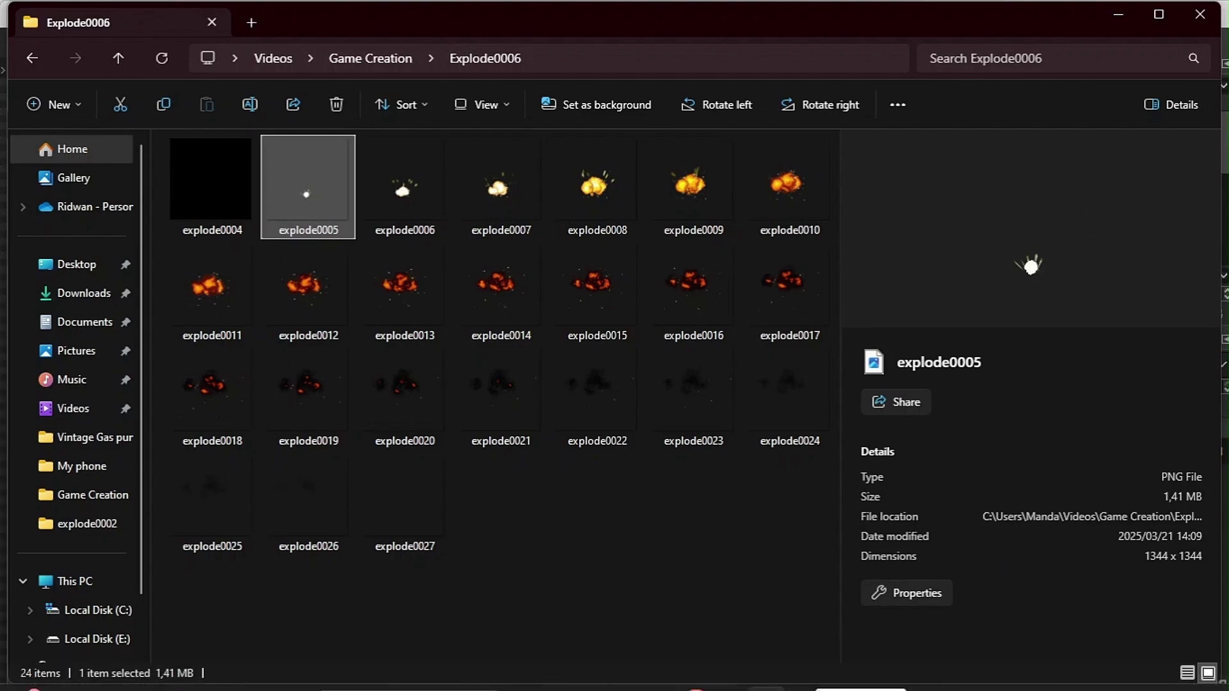
pyautogui.click(807, 670)
# Drop explode0005.png onto the canvas as a layer and align it to the top-left corner
pyautogui.moveTo(689, 491); pyautogui.dragTo(688, 492)
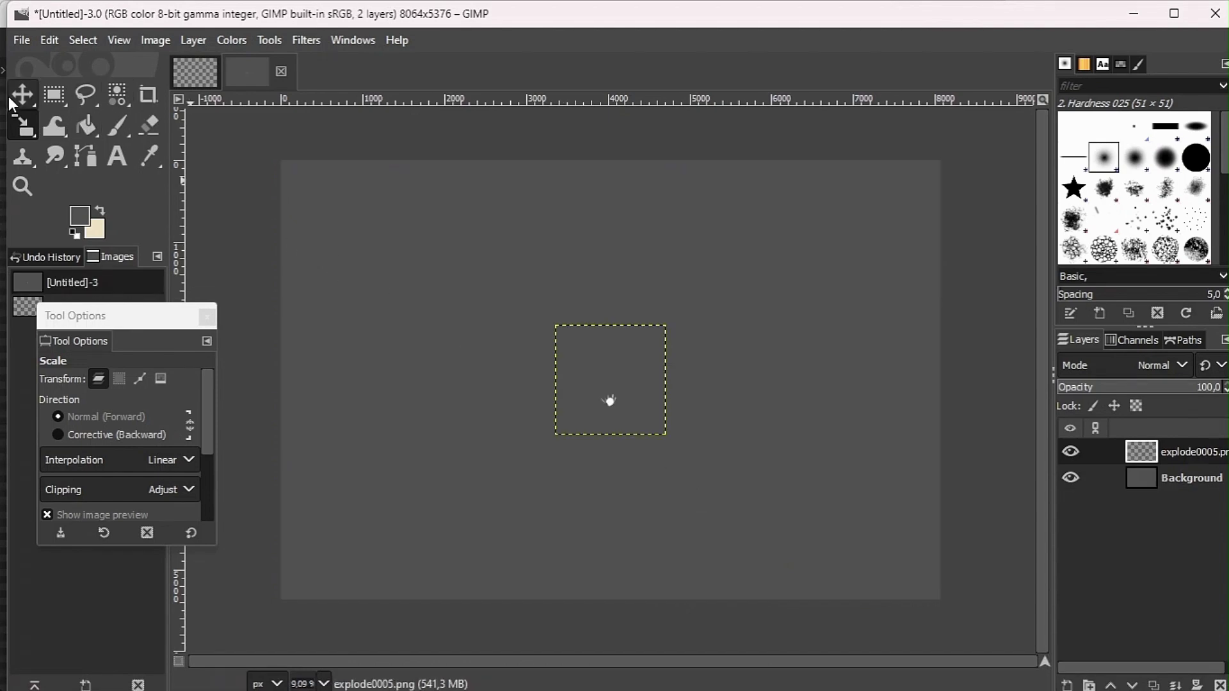
pyautogui.moveTo(32, 102)
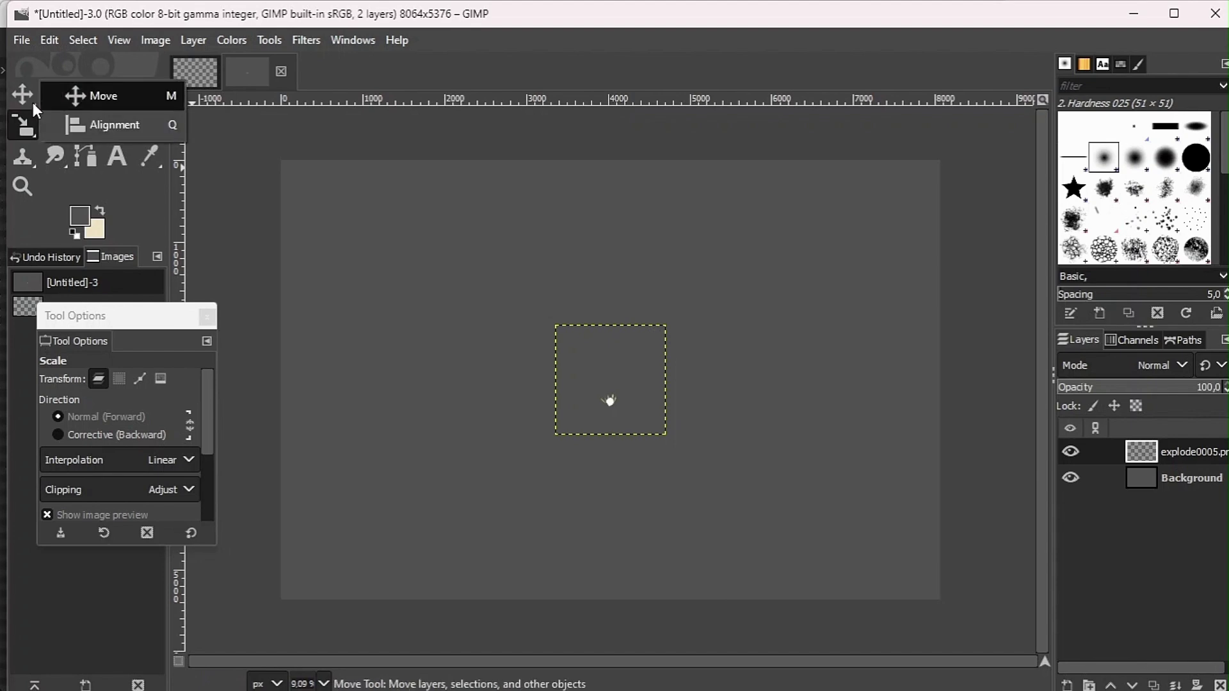
pyautogui.click(93, 128)
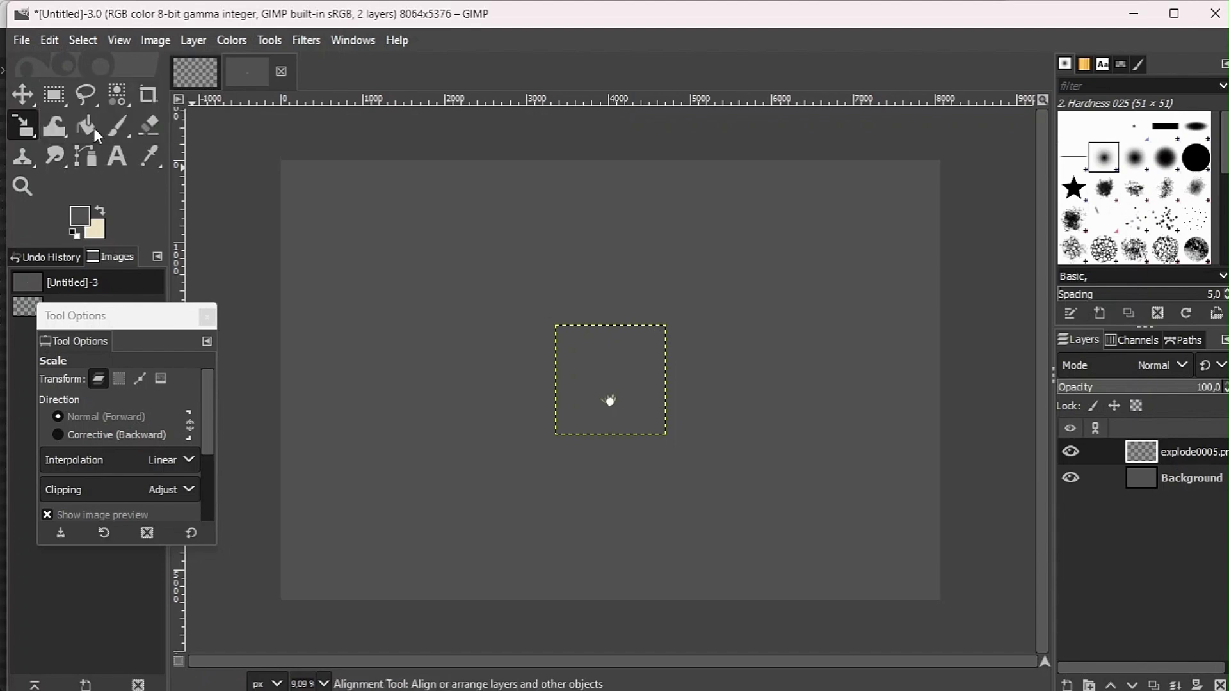
pyautogui.click(613, 396)
pyautogui.click(63, 455)
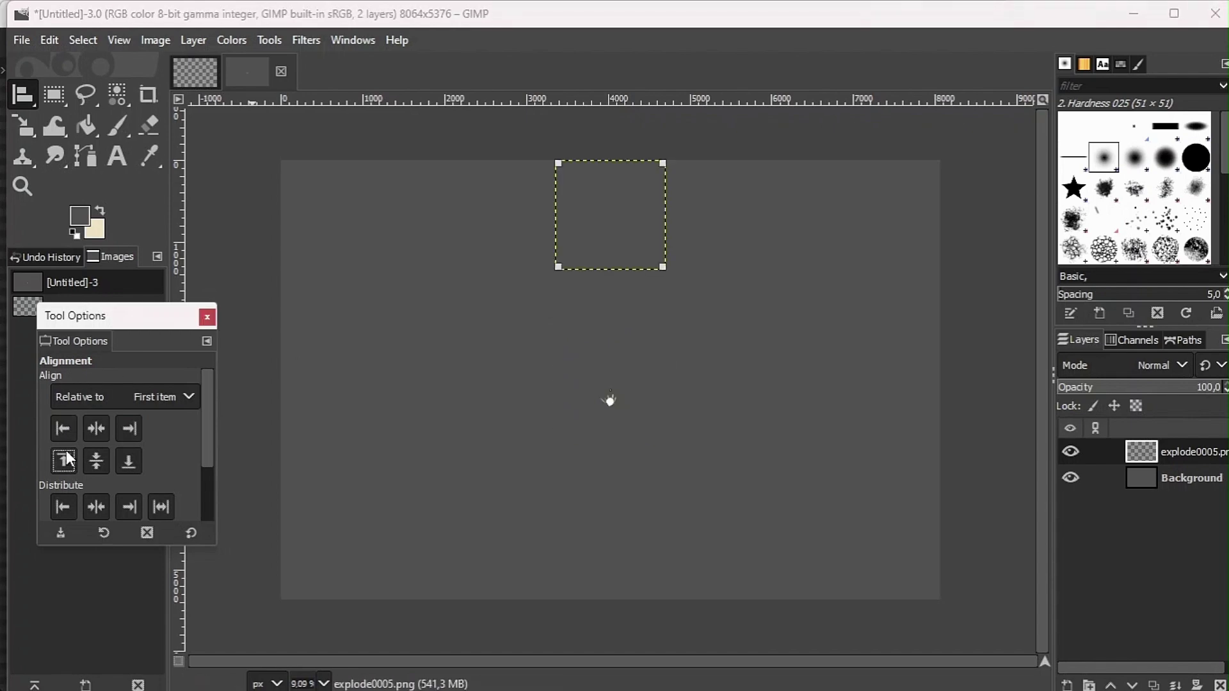
pyautogui.click(67, 498)
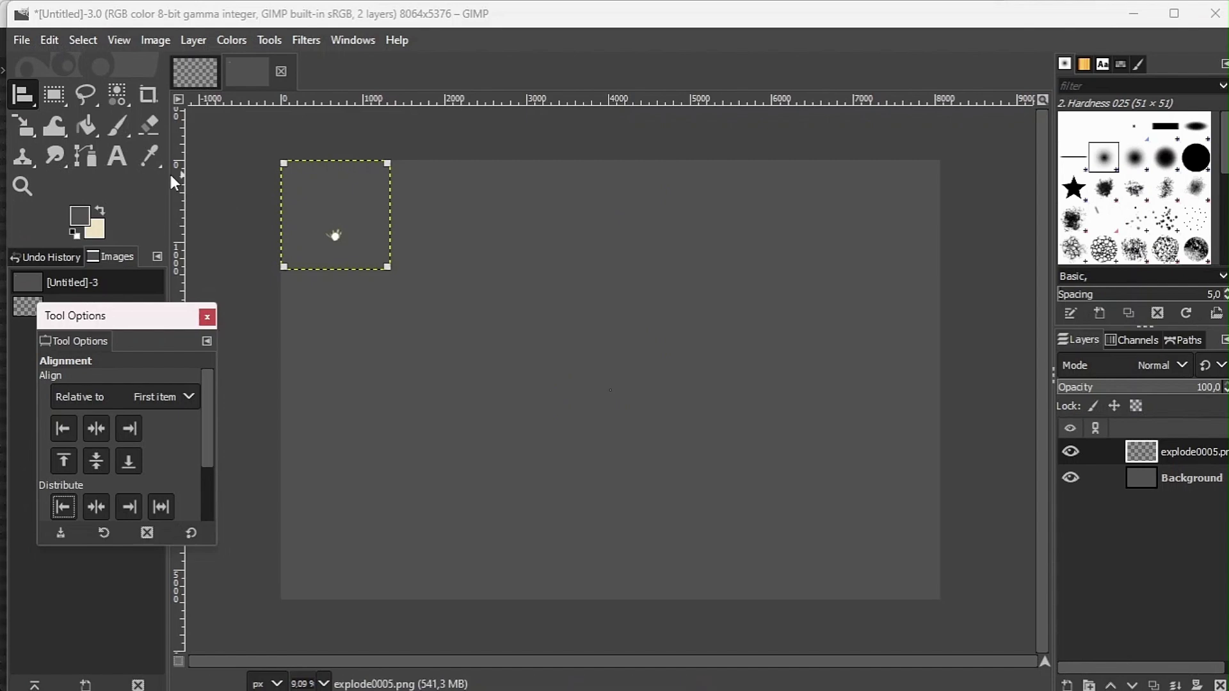
# Zoom to 18.2% and drag a vertical guide out from the left ruler
pyautogui.press('+')
pyautogui.press('+')
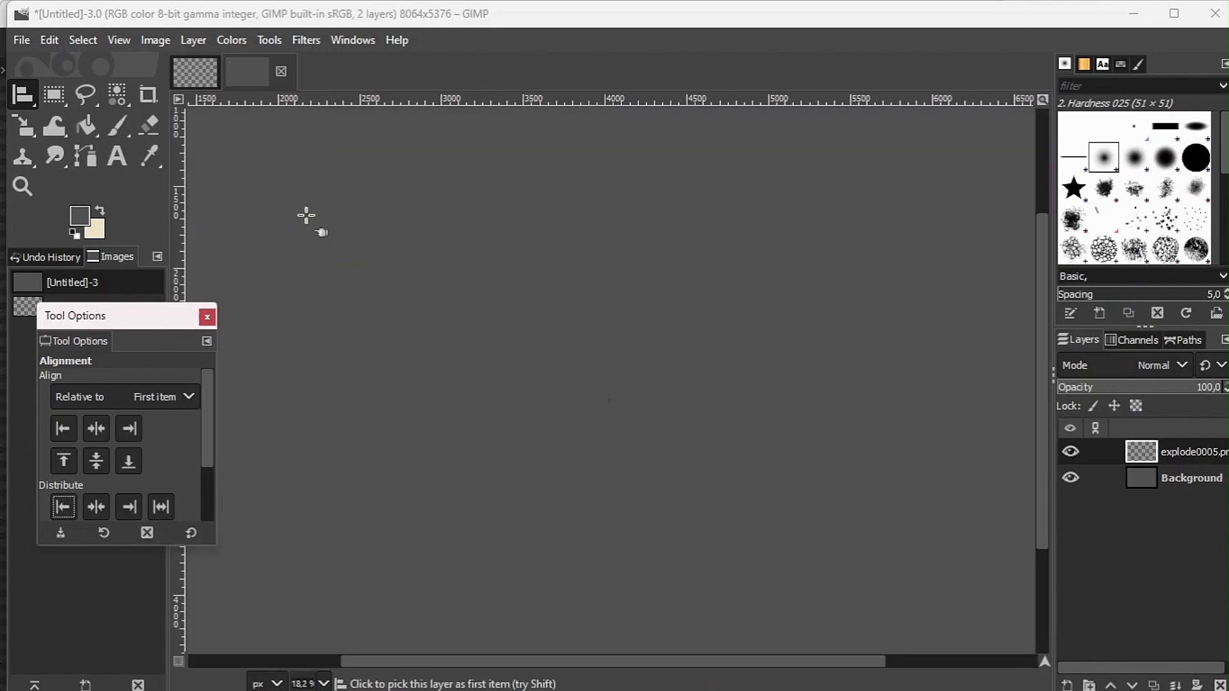
pyautogui.moveTo(468, 661); pyautogui.dragTo(315, 649)
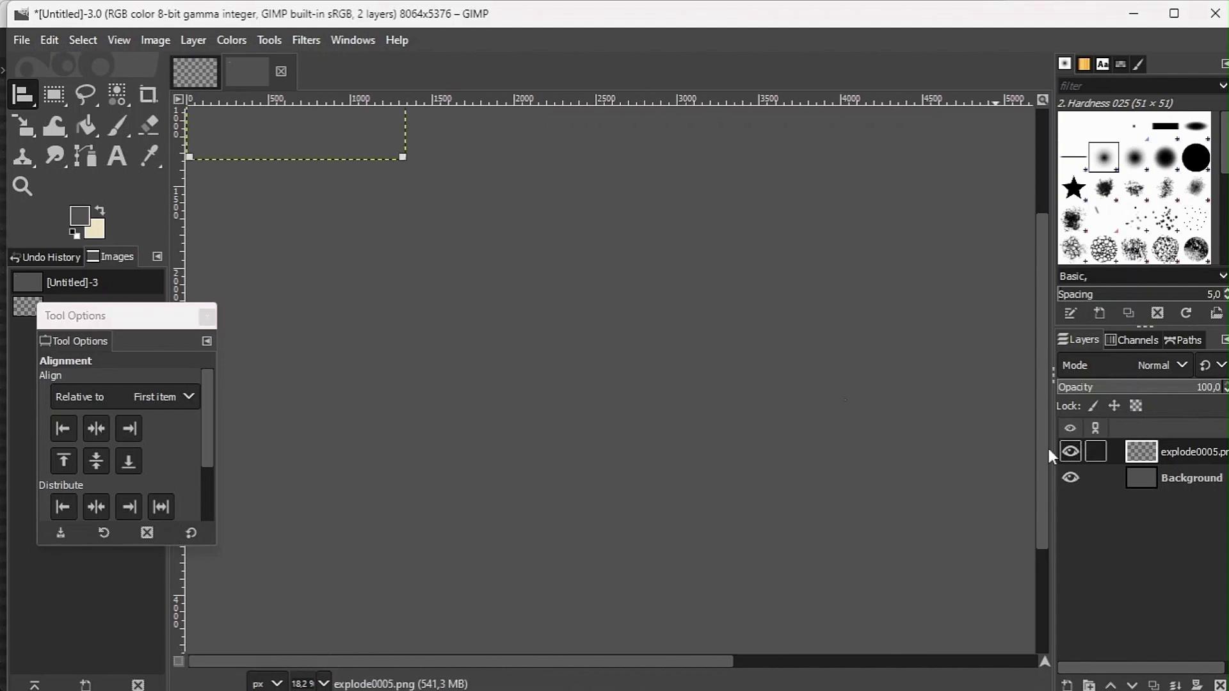
pyautogui.moveTo(1041, 450); pyautogui.dragTo(1025, 320)
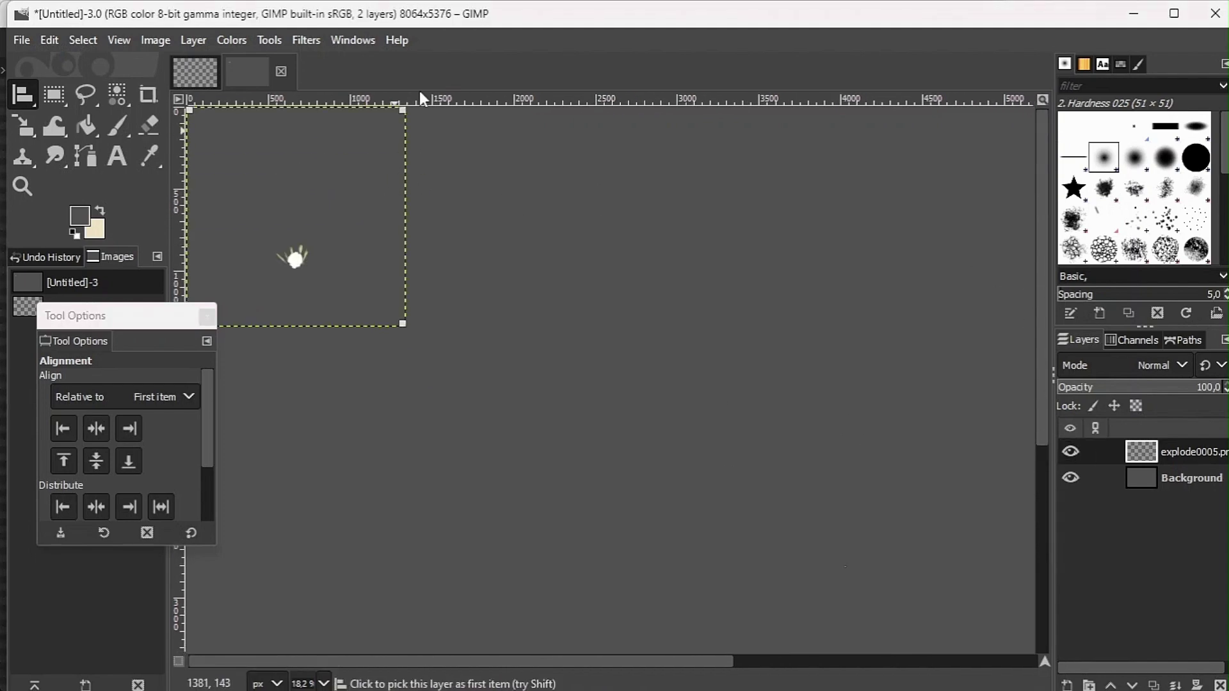
pyautogui.keyDown('ctrl'); pyautogui.scroll(2, 351, 215); pyautogui.keyUp('ctrl')
pyautogui.keyDown('ctrl'); pyautogui.scroll(-1, 352, 214); pyautogui.keyUp('ctrl')
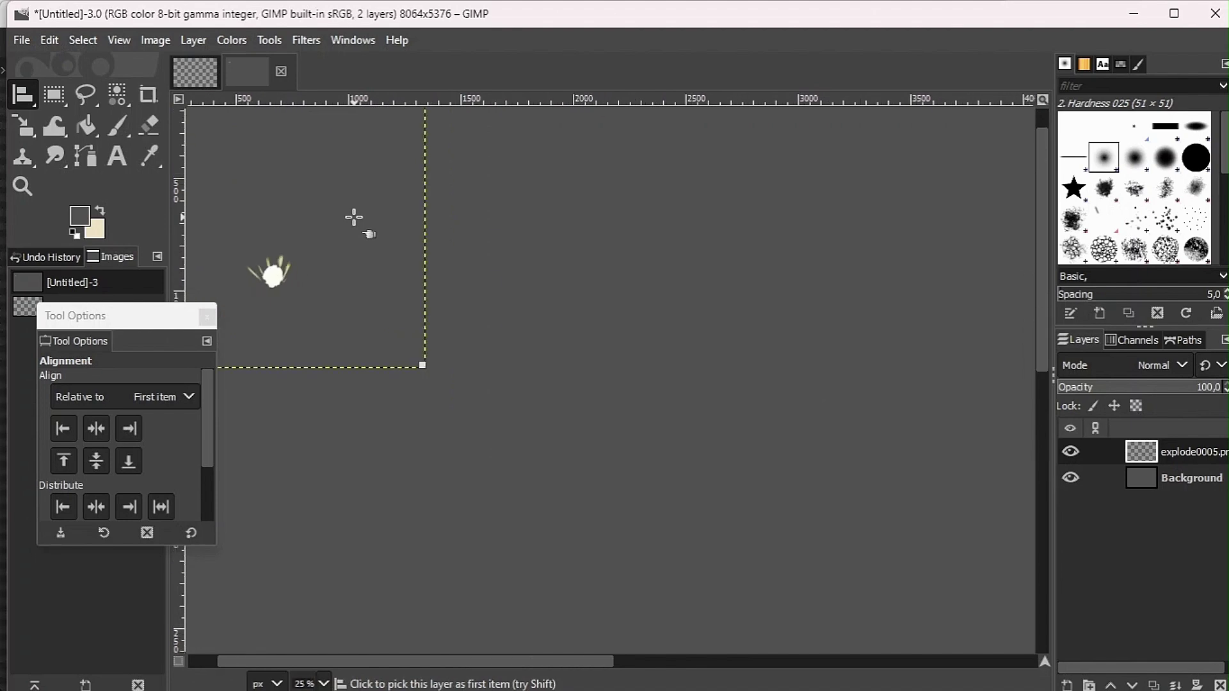
pyautogui.keyDown('ctrl'); pyautogui.scroll(-1, 354, 217); pyautogui.keyUp('ctrl')
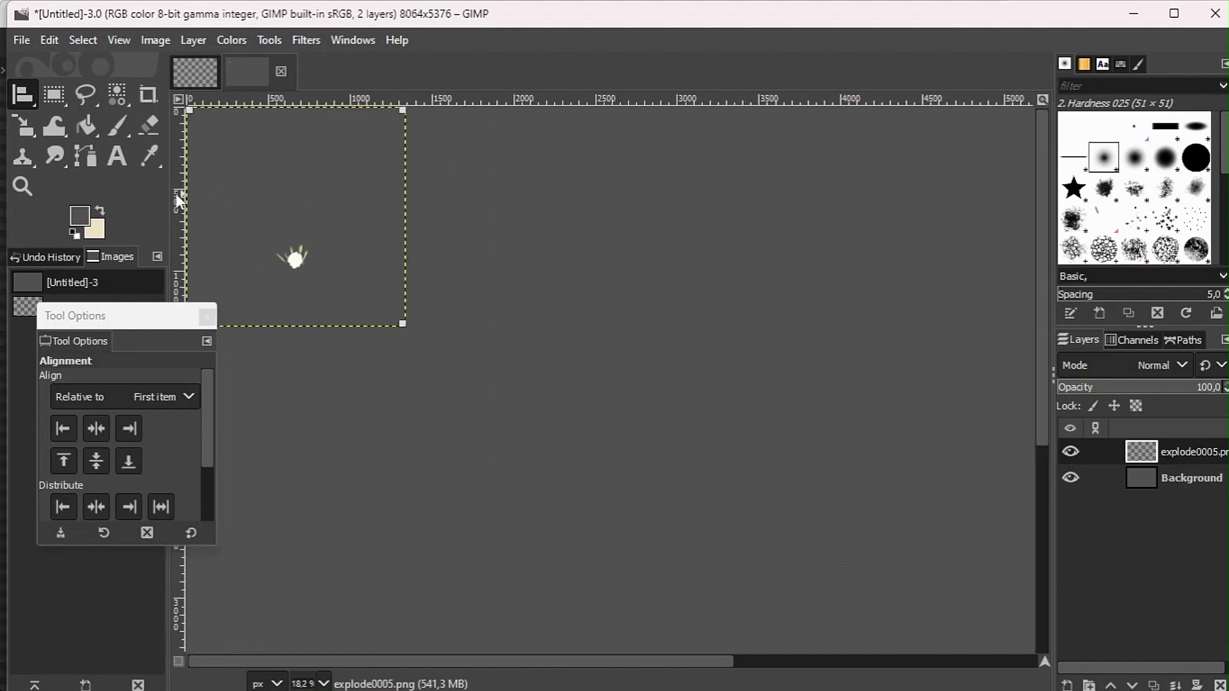
pyautogui.moveTo(174, 189); pyautogui.dragTo(405, 197)
pyautogui.keyDown('ctrl'); pyautogui.scroll(5, 404, 197); pyautogui.keyUp('ctrl')
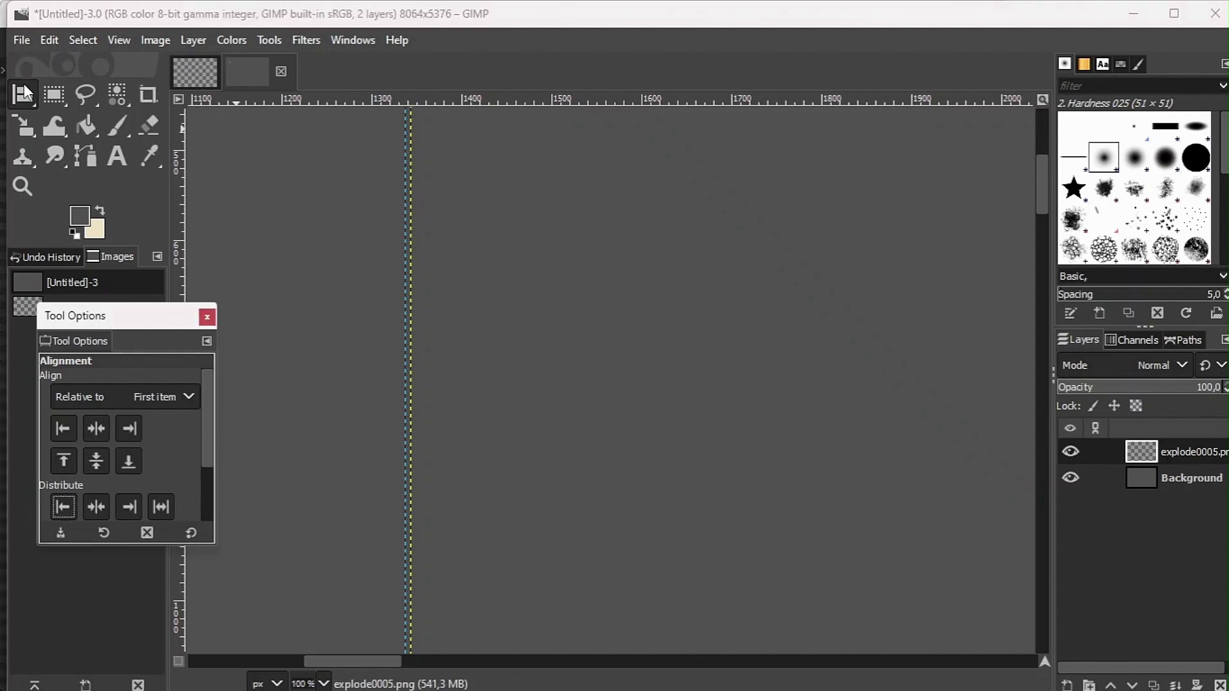
# With the Move tool, position the vertical guide on the layer's right edge at x 1344
pyautogui.moveTo(23, 92); pyautogui.dragTo(77, 98)
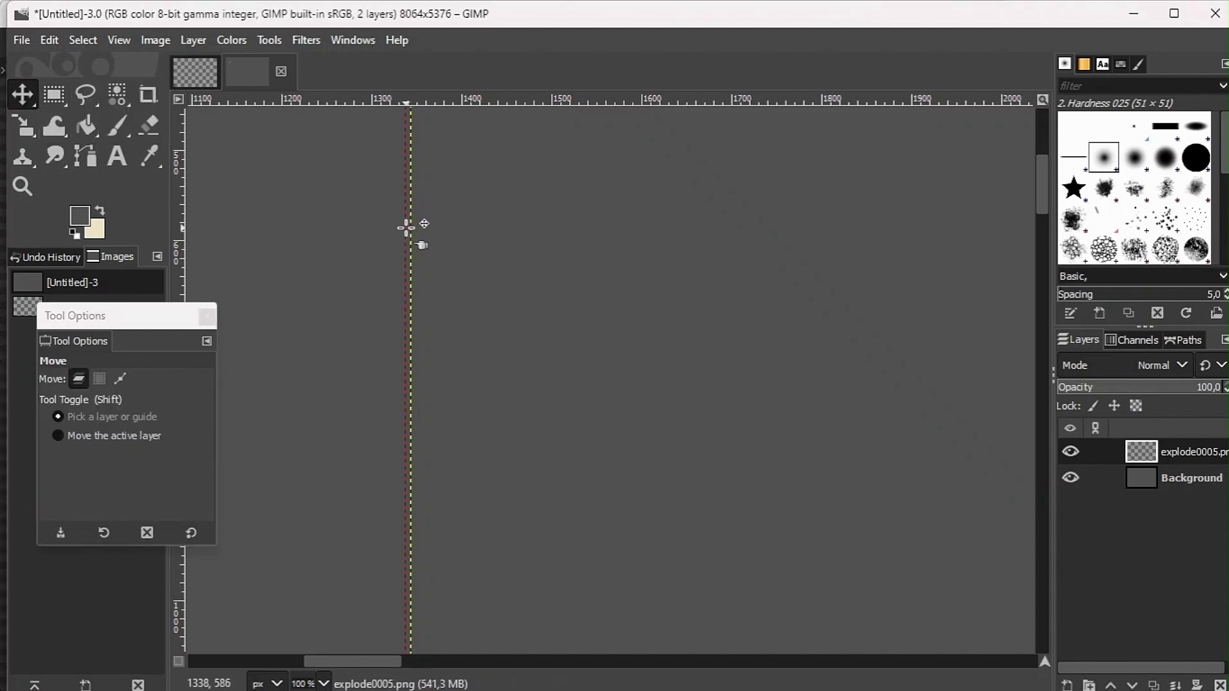
pyautogui.moveTo(407, 228); pyautogui.dragTo(410, 227)
pyautogui.keyDown('ctrl'); pyautogui.scroll(4, 410, 227); pyautogui.keyUp('ctrl')
pyautogui.keyDown('ctrl'); pyautogui.scroll(9, 410, 228); pyautogui.keyUp('ctrl')
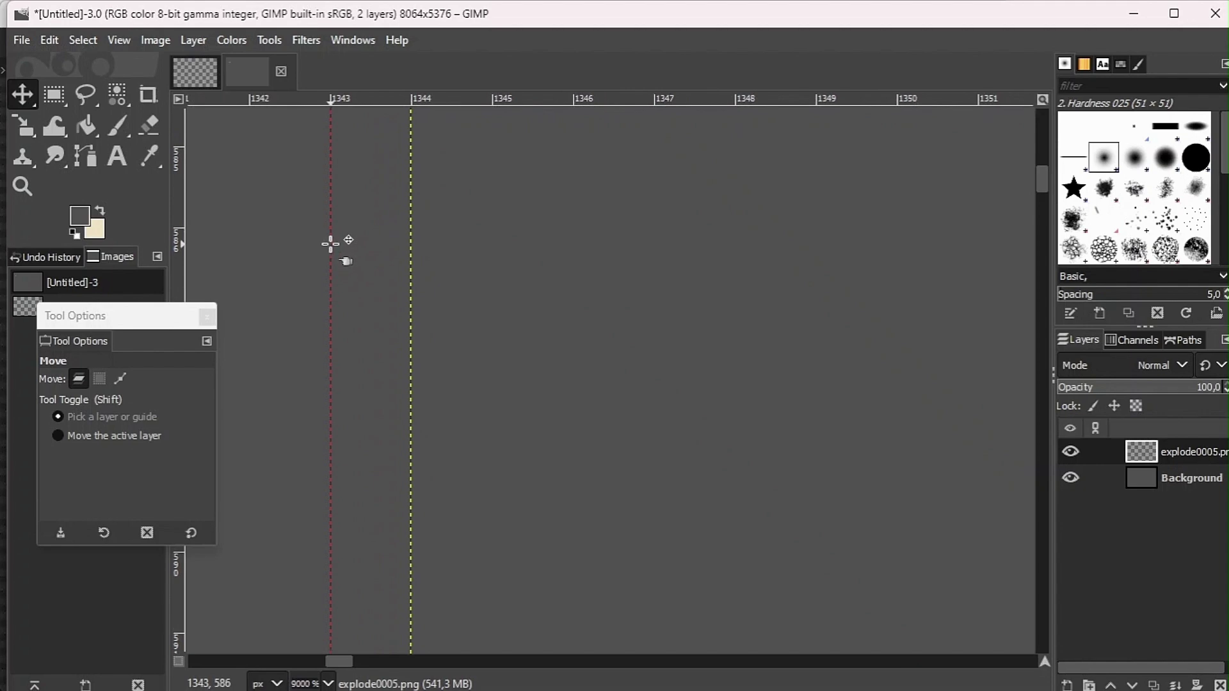
pyautogui.moveTo(332, 244); pyautogui.dragTo(410, 256)
pyautogui.keyDown('ctrl'); pyautogui.scroll(3, 410, 256); pyautogui.keyUp('ctrl')
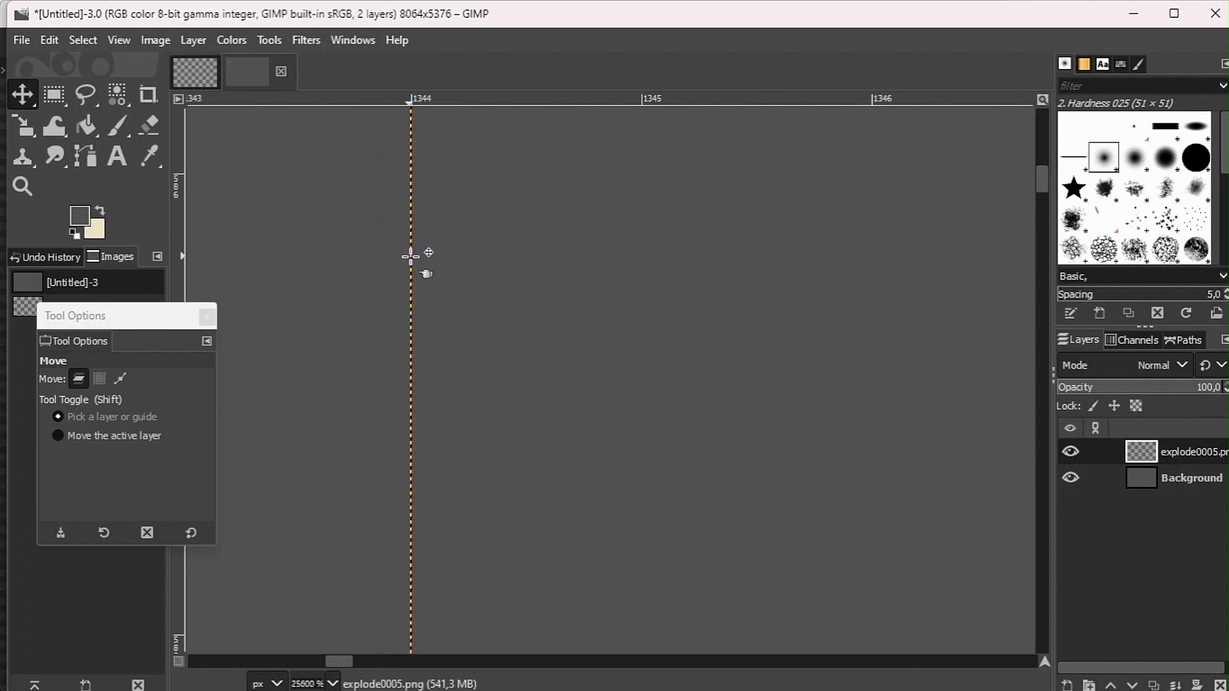
pyautogui.keyDown('ctrl'); pyautogui.scroll(-20, 410, 256); pyautogui.keyUp('ctrl')
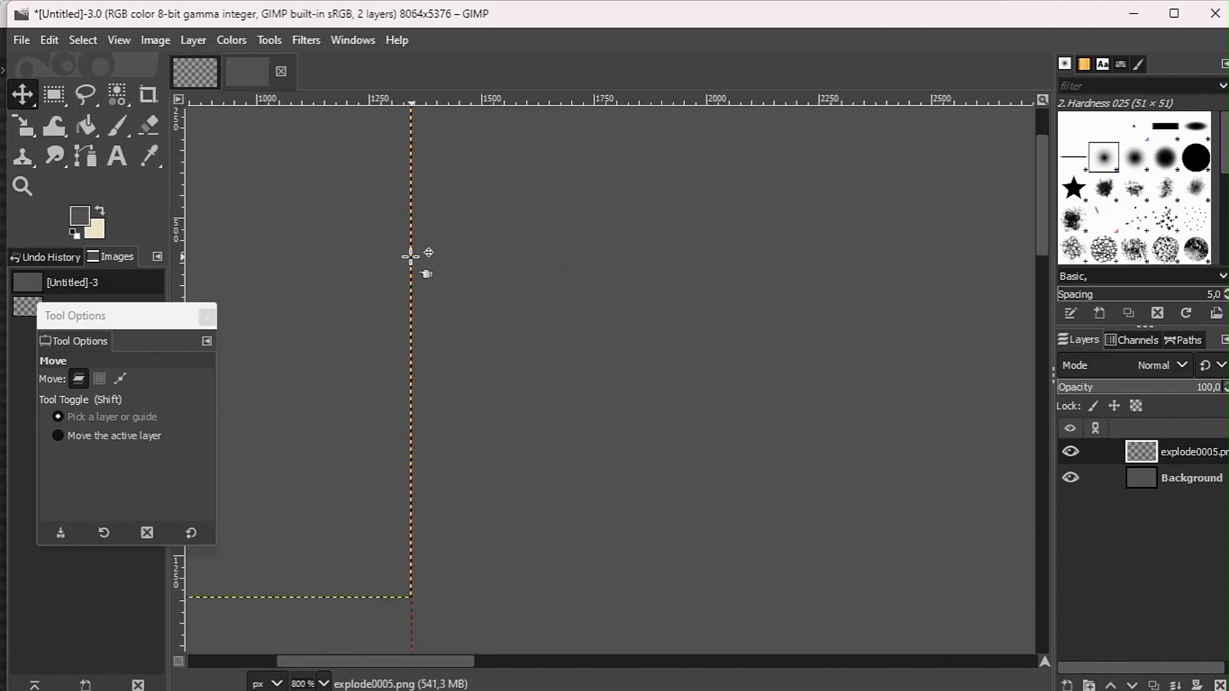
pyautogui.keyDown('ctrl'); pyautogui.scroll(3, 410, 256); pyautogui.keyUp('ctrl')
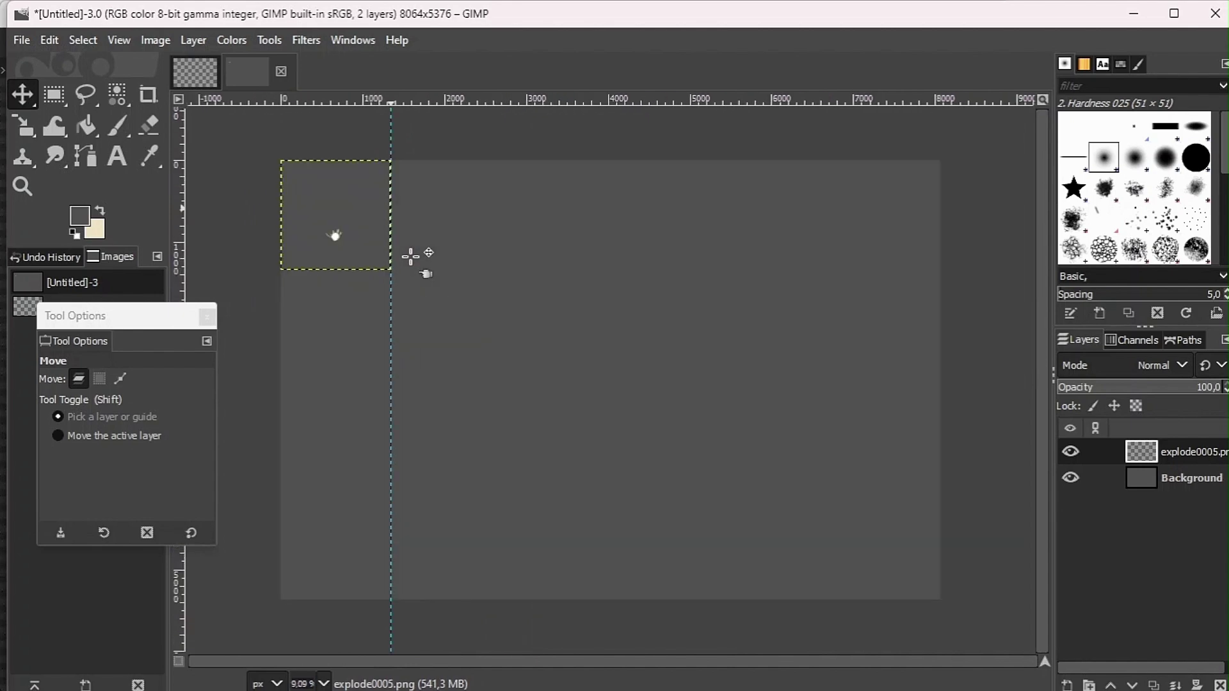
# Drag a horizontal guide from the top ruler onto the explode0005 layer's bottom edge
pyautogui.moveTo(374, 102); pyautogui.dragTo(375, 269)
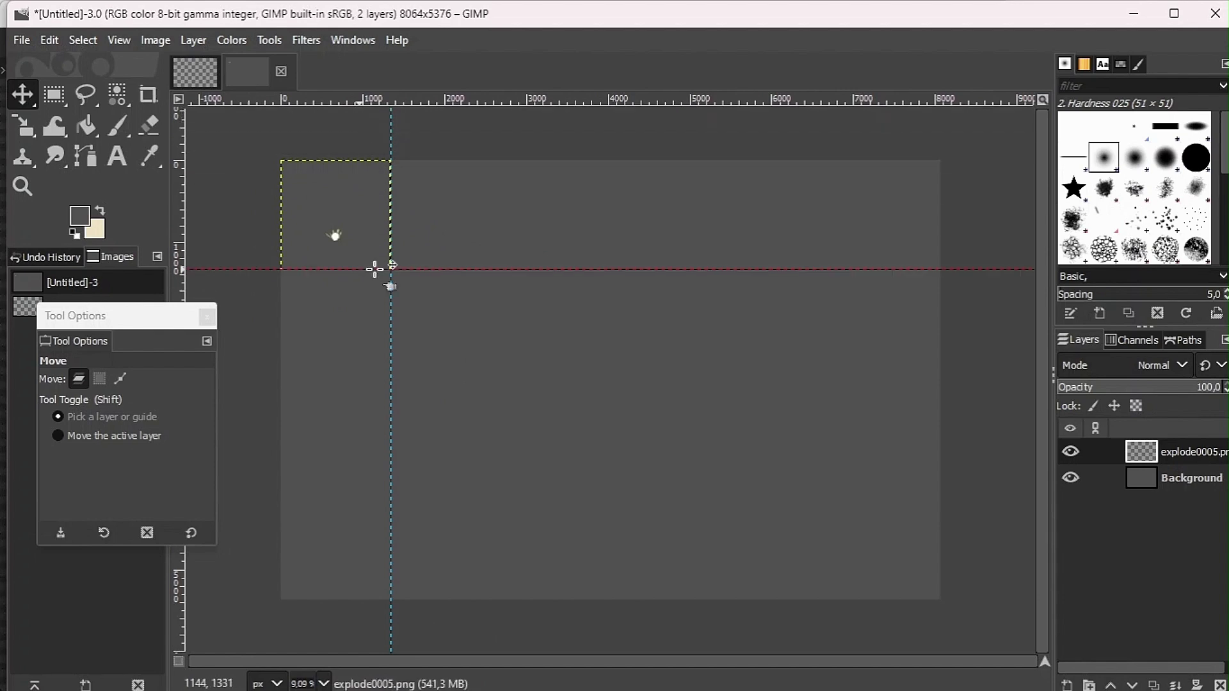
pyautogui.keyDown('ctrl'); pyautogui.scroll(8, 375, 270); pyautogui.keyUp('ctrl')
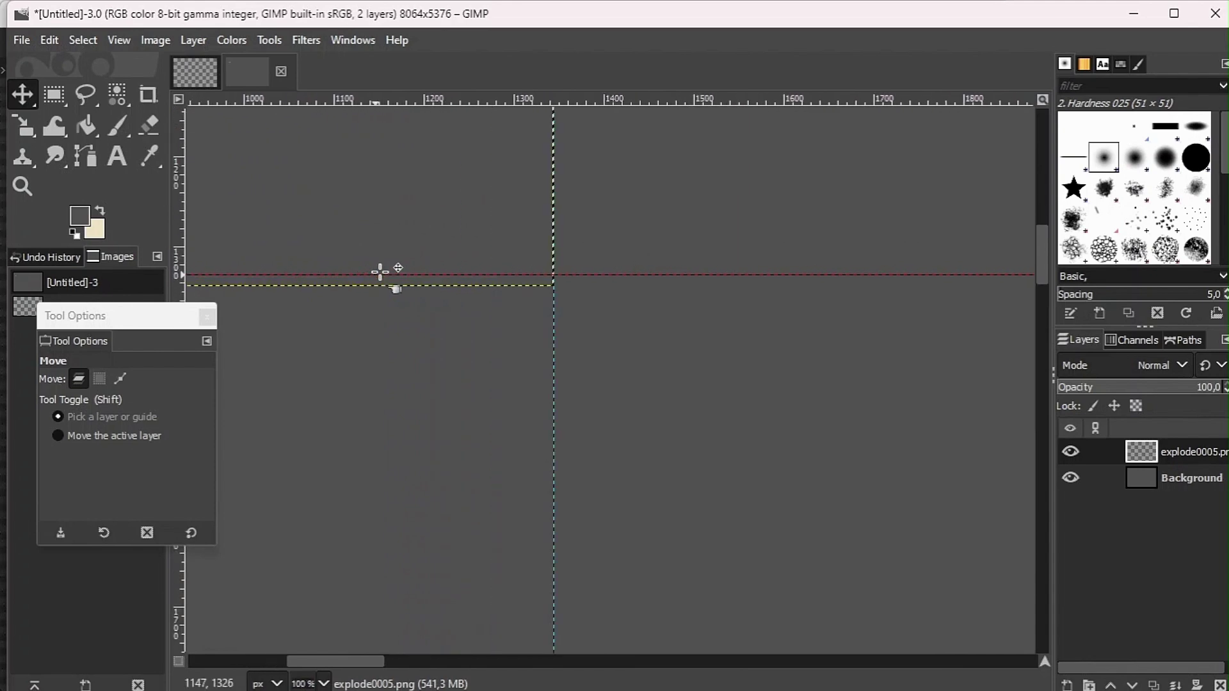
pyautogui.moveTo(403, 275); pyautogui.dragTo(405, 285)
pyautogui.keyDown('ctrl'); pyautogui.scroll(8, 405, 285); pyautogui.keyUp('ctrl')
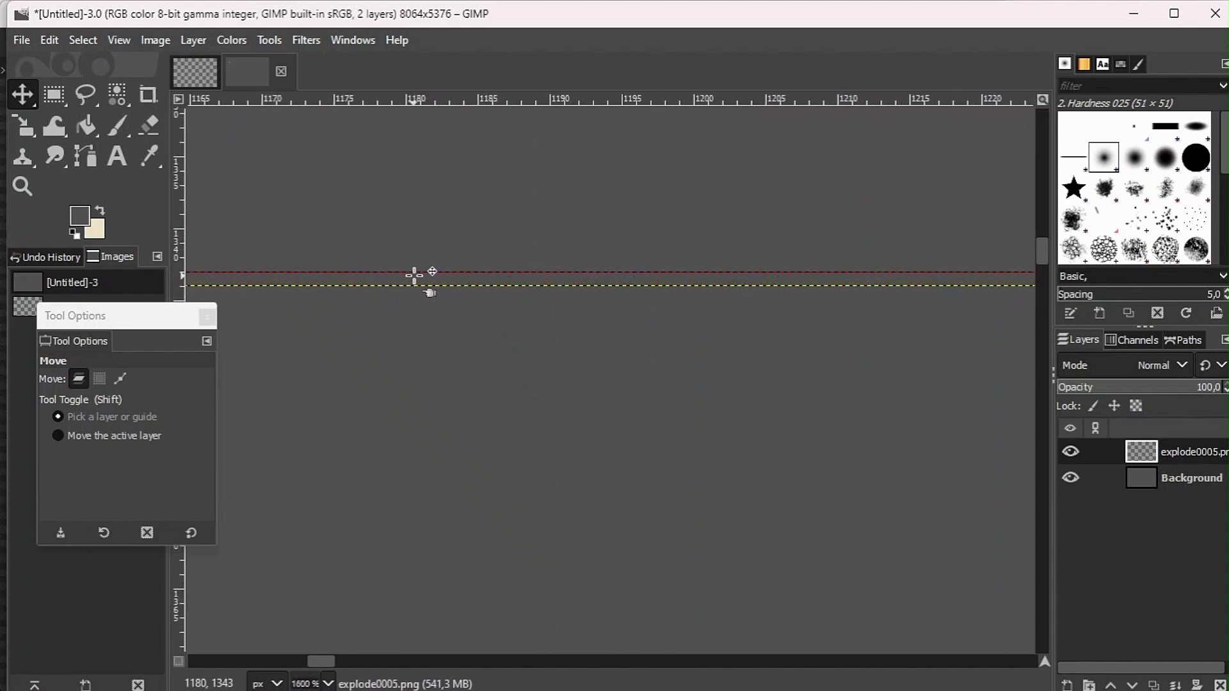
pyautogui.moveTo(406, 273); pyautogui.dragTo(410, 285)
pyautogui.keyDown('ctrl'); pyautogui.scroll(1, 414, 284); pyautogui.keyUp('ctrl')
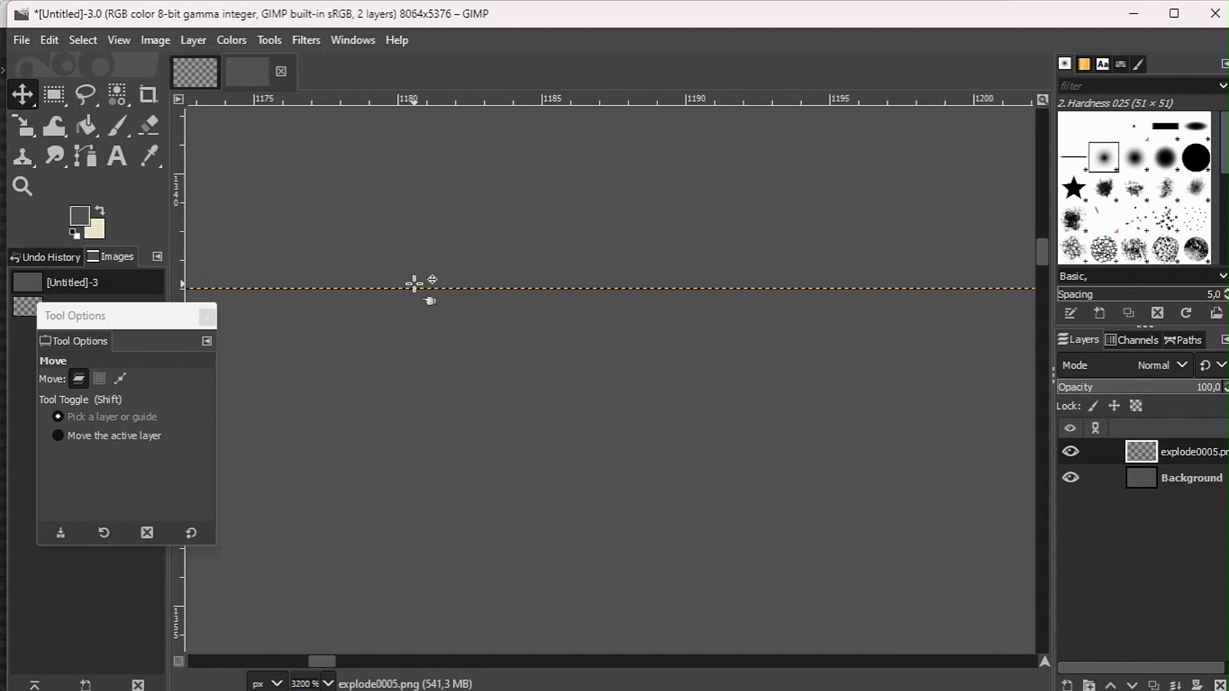
pyautogui.keyDown('ctrl'); pyautogui.scroll(7, 414, 283); pyautogui.keyUp('ctrl')
pyautogui.keyDown('ctrl'); pyautogui.scroll(-20, 414, 283); pyautogui.keyUp('ctrl')
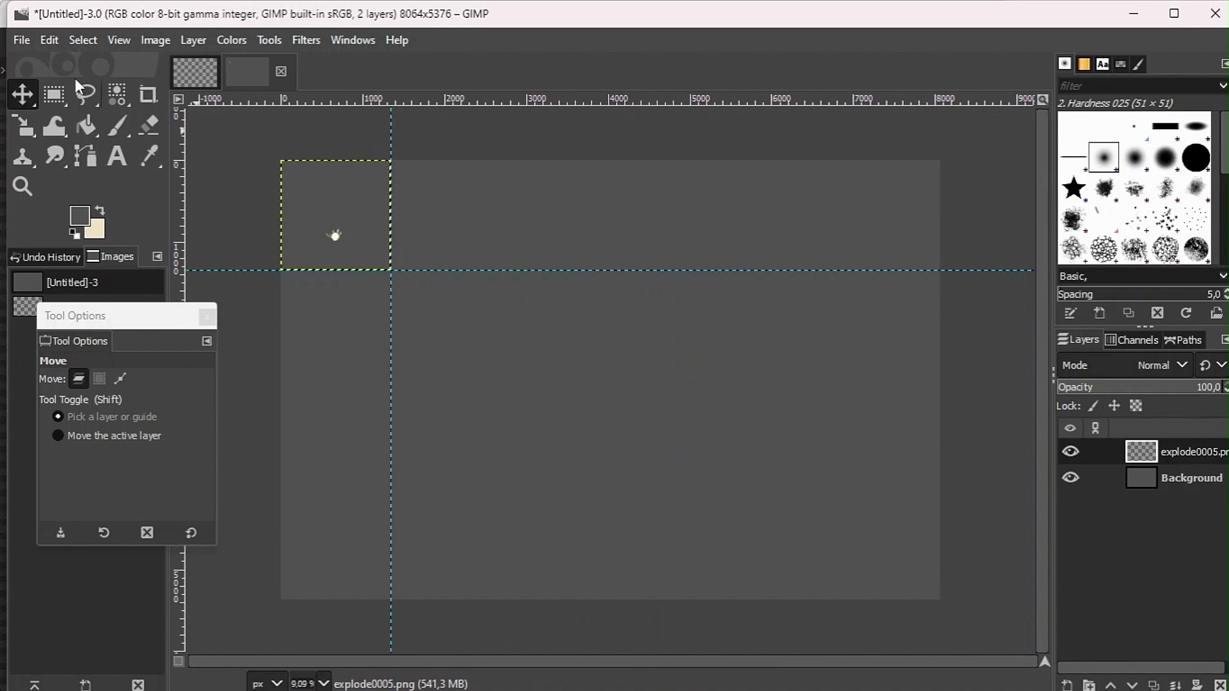
# Enable Snap to Guides from the View menu and test-move the first frame
pyautogui.click(83, 41)
pyautogui.moveTo(118, 41)
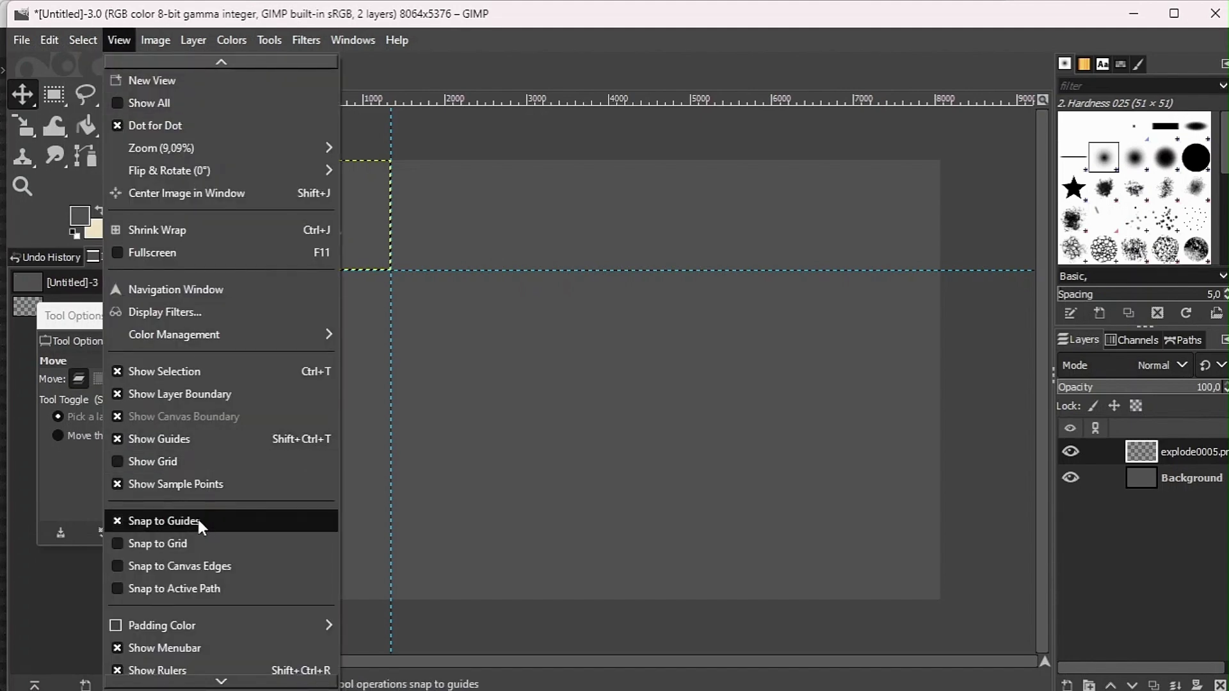
pyautogui.click(200, 567)
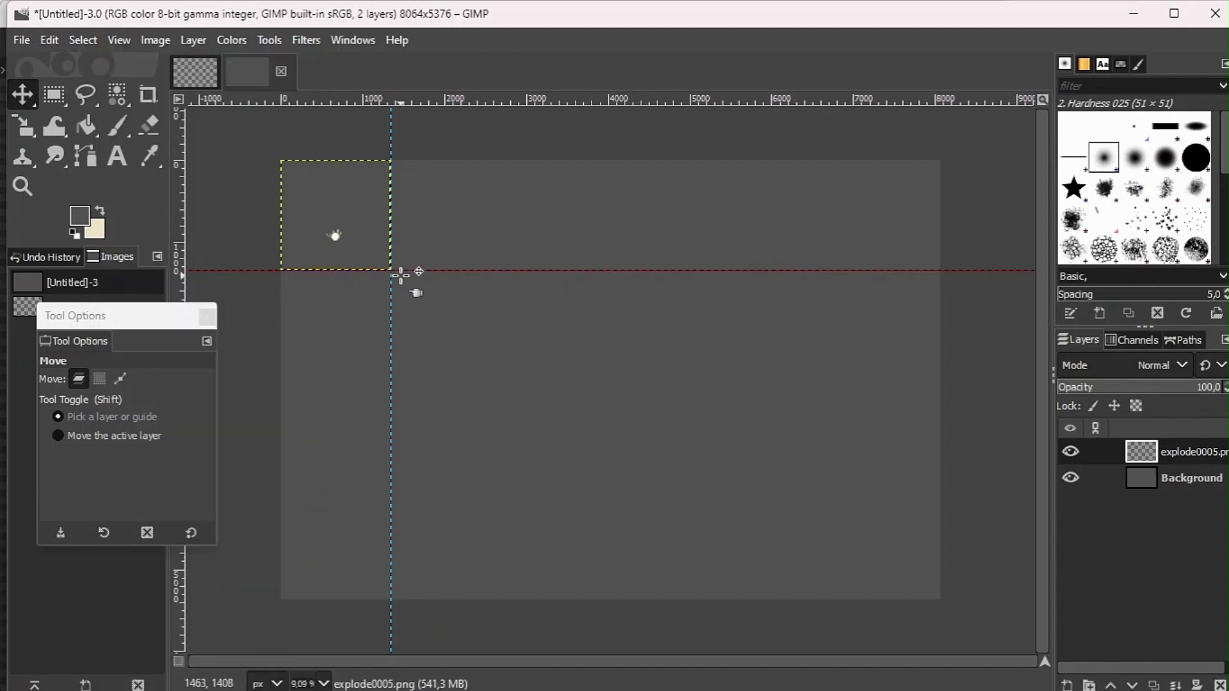
pyautogui.moveTo(334, 235)
pyautogui.mouseDown()
pyautogui.moveTo(455, 236)
pyautogui.moveTo(327, 221)
pyautogui.moveTo(332, 235)
pyautogui.mouseUp()
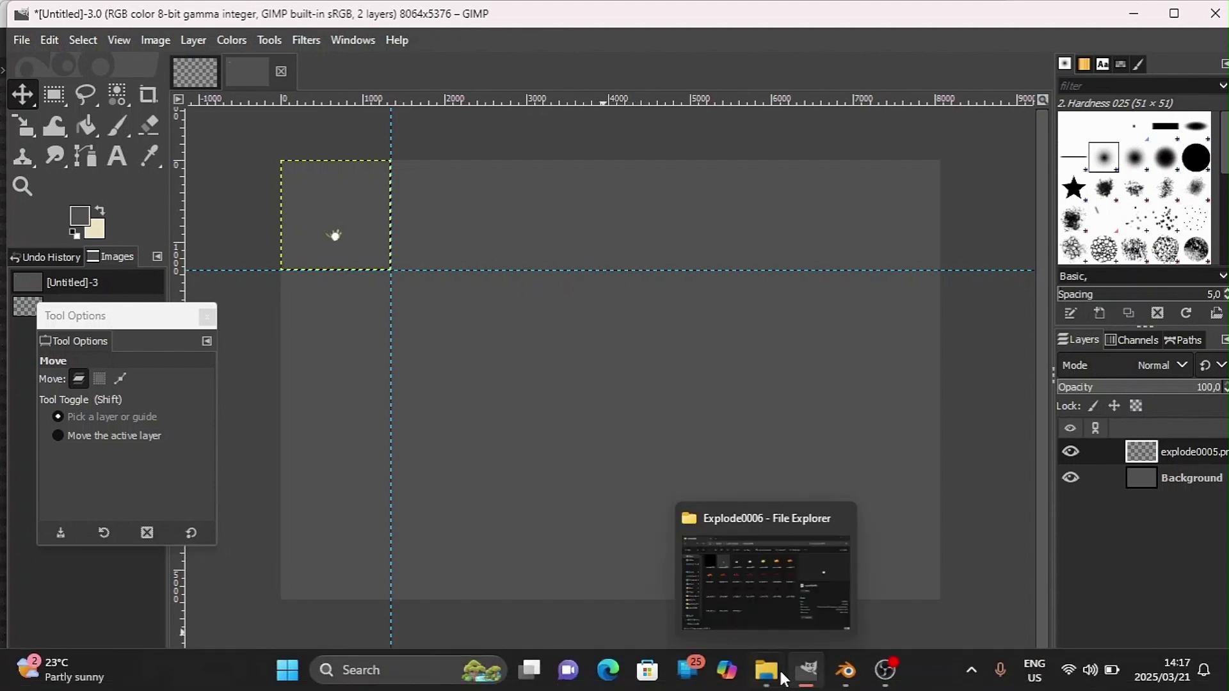
# Drag explode0006 from the Explode0006 folder into GIMP as a new layer
pyautogui.click(780, 677)
pyautogui.click(396, 184)
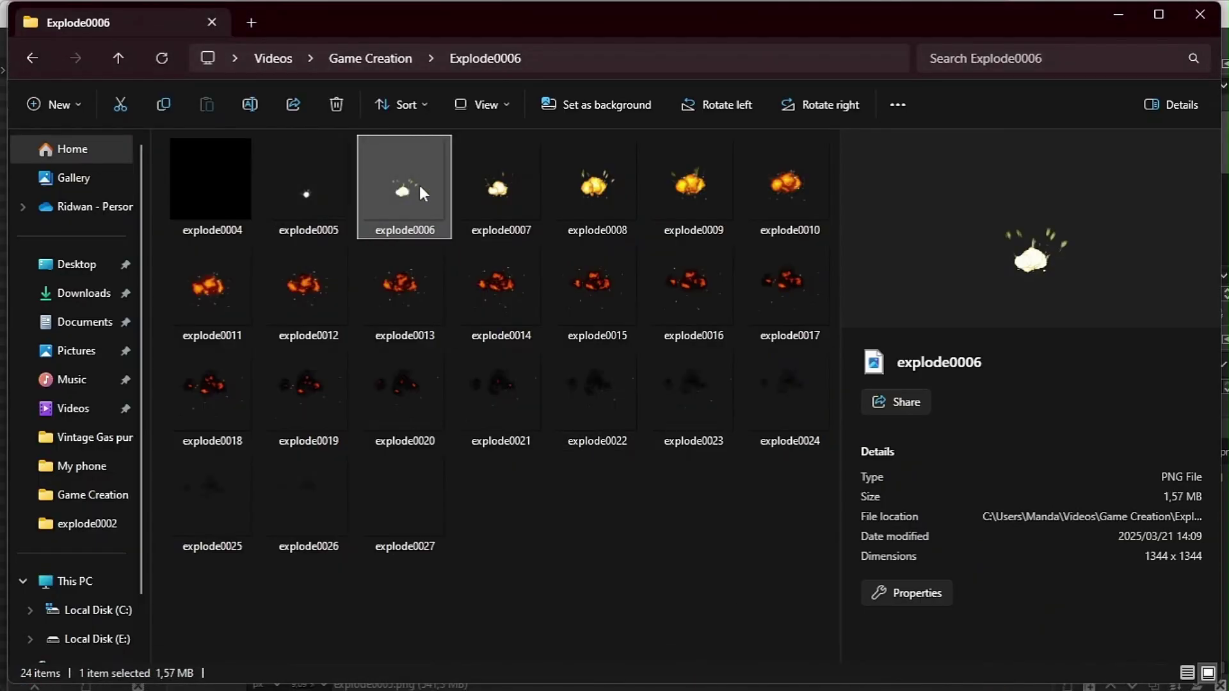
pyautogui.moveTo(395, 184); pyautogui.dragTo(570, 365)
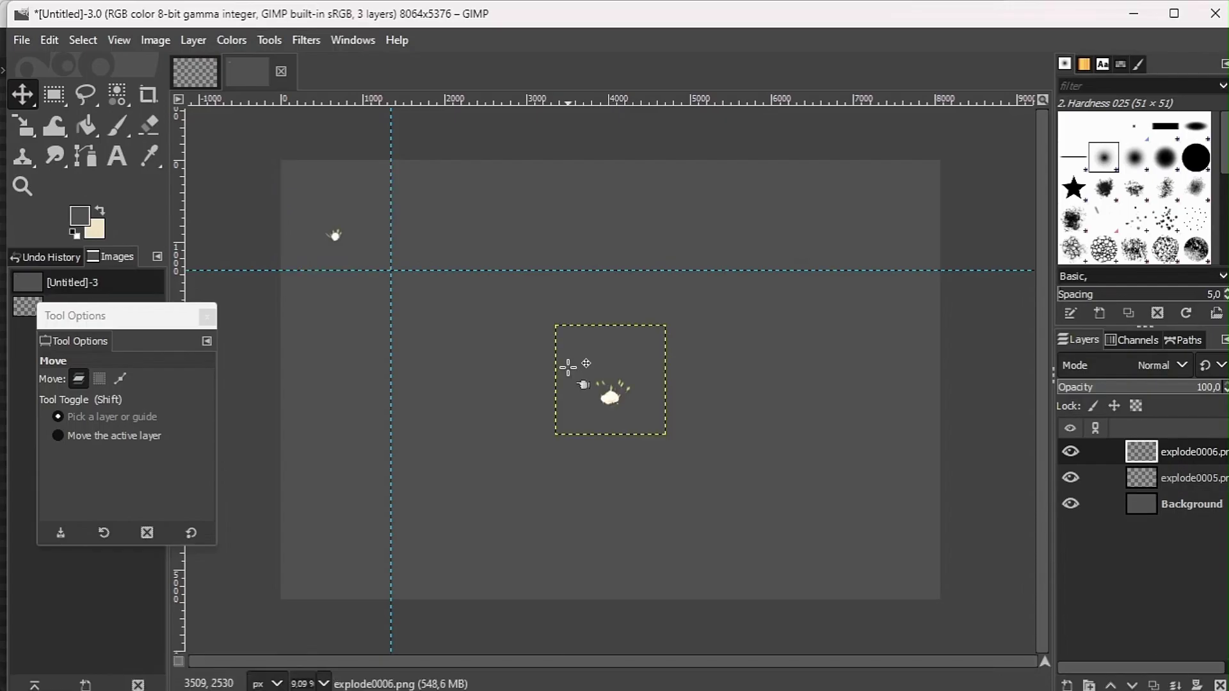
# Place explode0006 right of the first frame and add a vertical guide on its right edge
pyautogui.moveTo(624, 413); pyautogui.dragTo(457, 249)
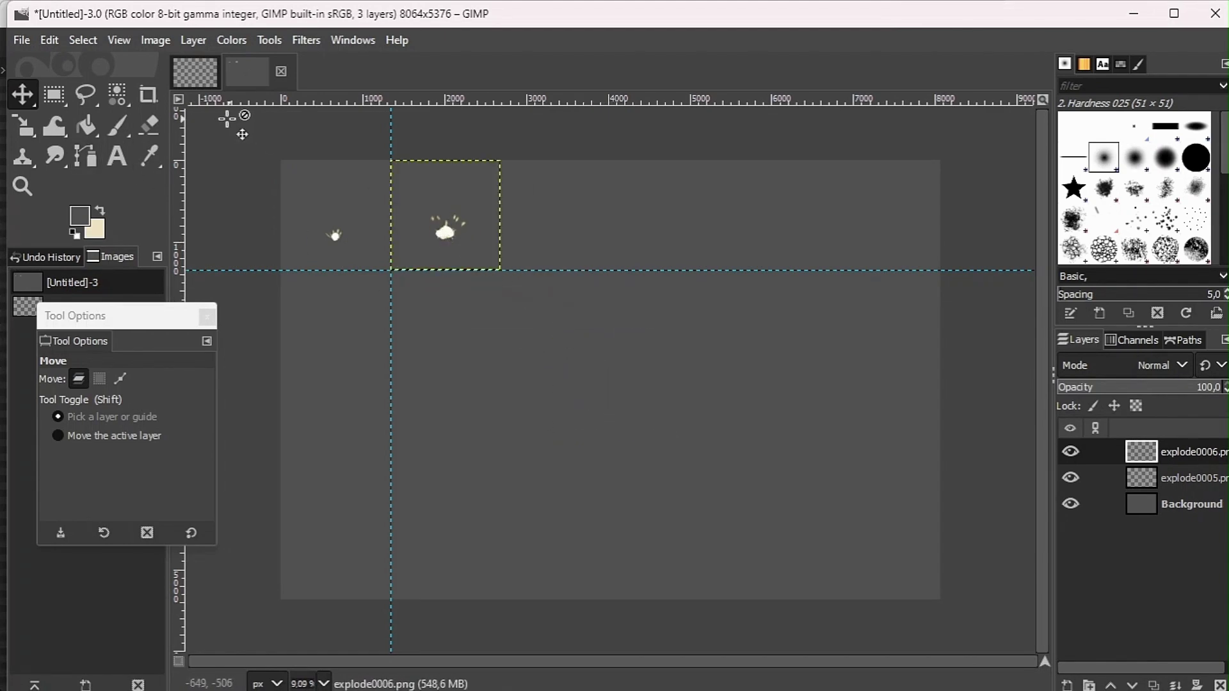
pyautogui.moveTo(180, 145); pyautogui.dragTo(501, 205)
pyautogui.keyDown('ctrl'); pyautogui.scroll(9, 500, 204); pyautogui.keyUp('ctrl')
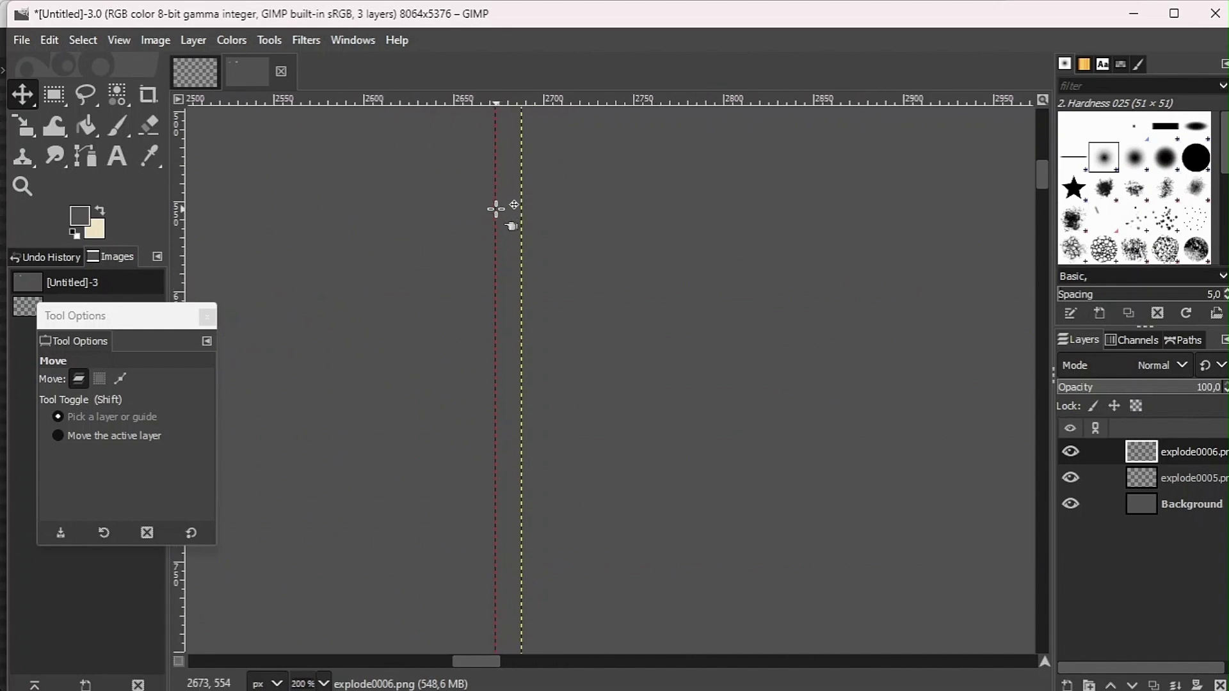
pyautogui.moveTo(499, 208); pyautogui.dragTo(522, 218)
pyautogui.keyDown('ctrl'); pyautogui.scroll(-10, 521, 218); pyautogui.keyUp('ctrl')
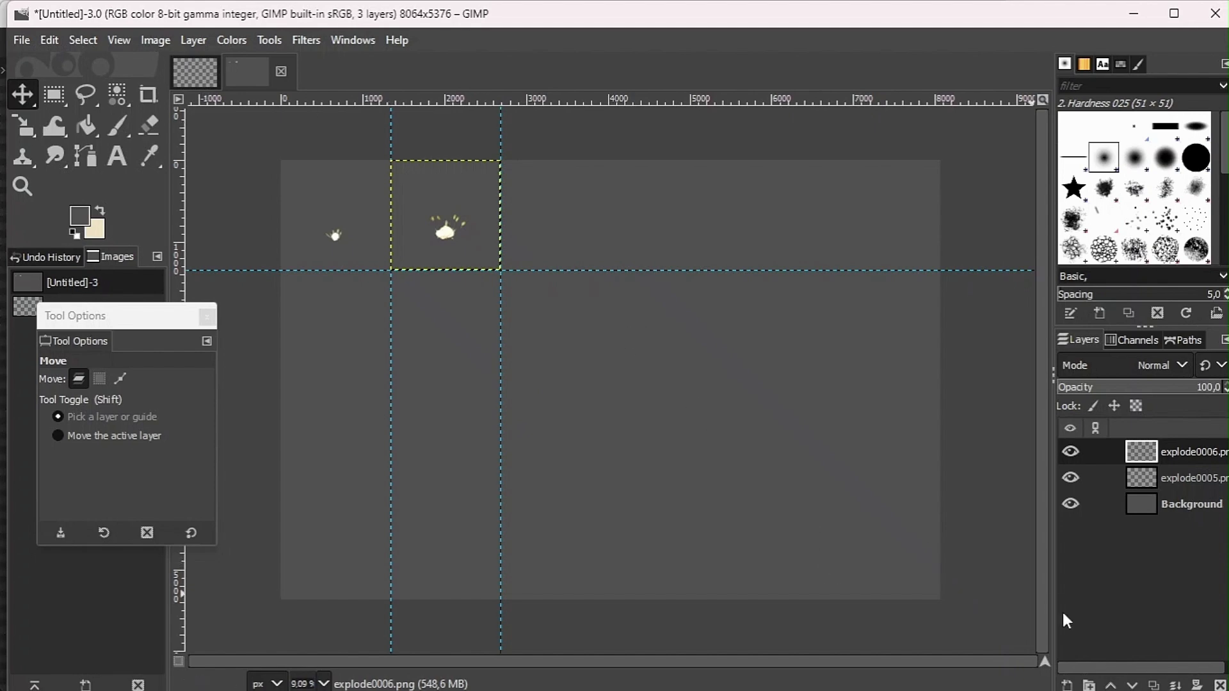
pyautogui.click(1066, 683)
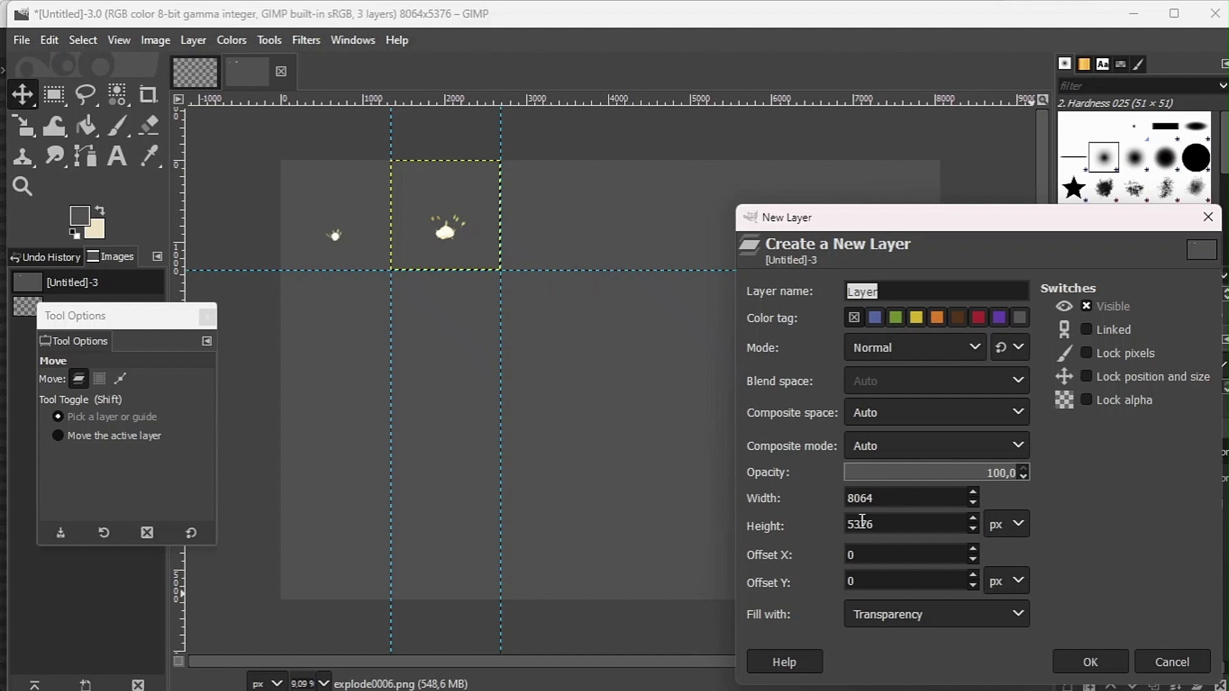
# Cancel the New Layer dialog, then select explode0005 and then the Background layer
pyautogui.click(1175, 661)
pyautogui.click(1162, 488)
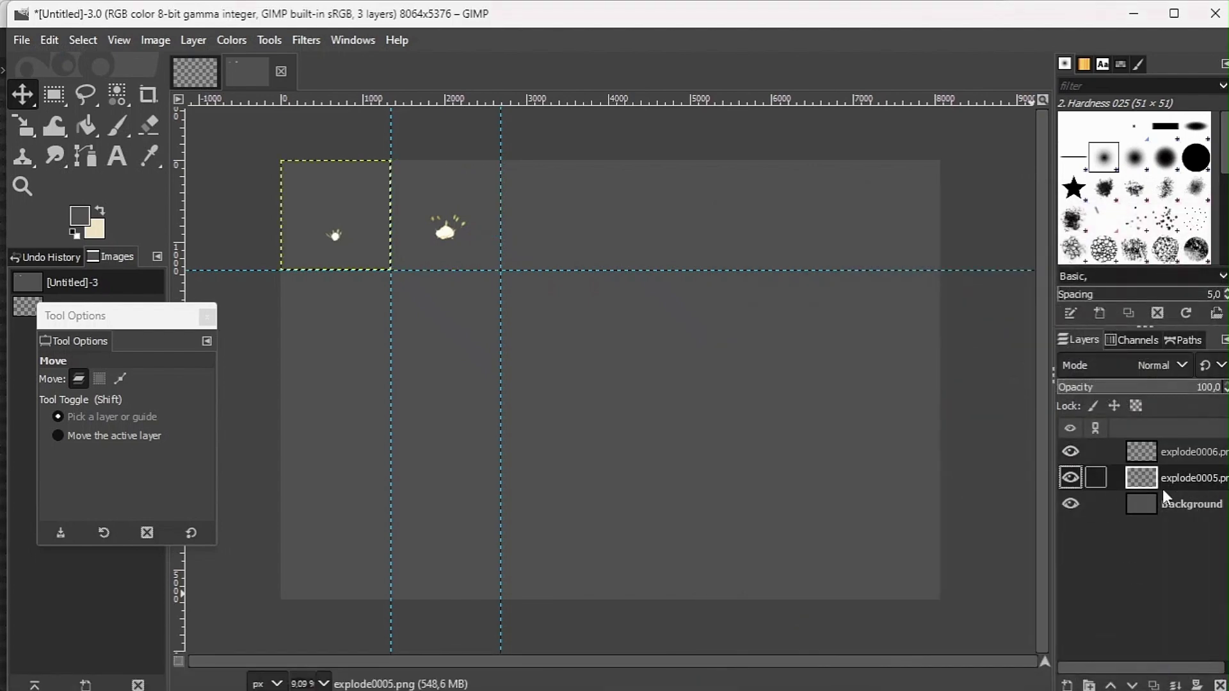
pyautogui.click(1191, 507)
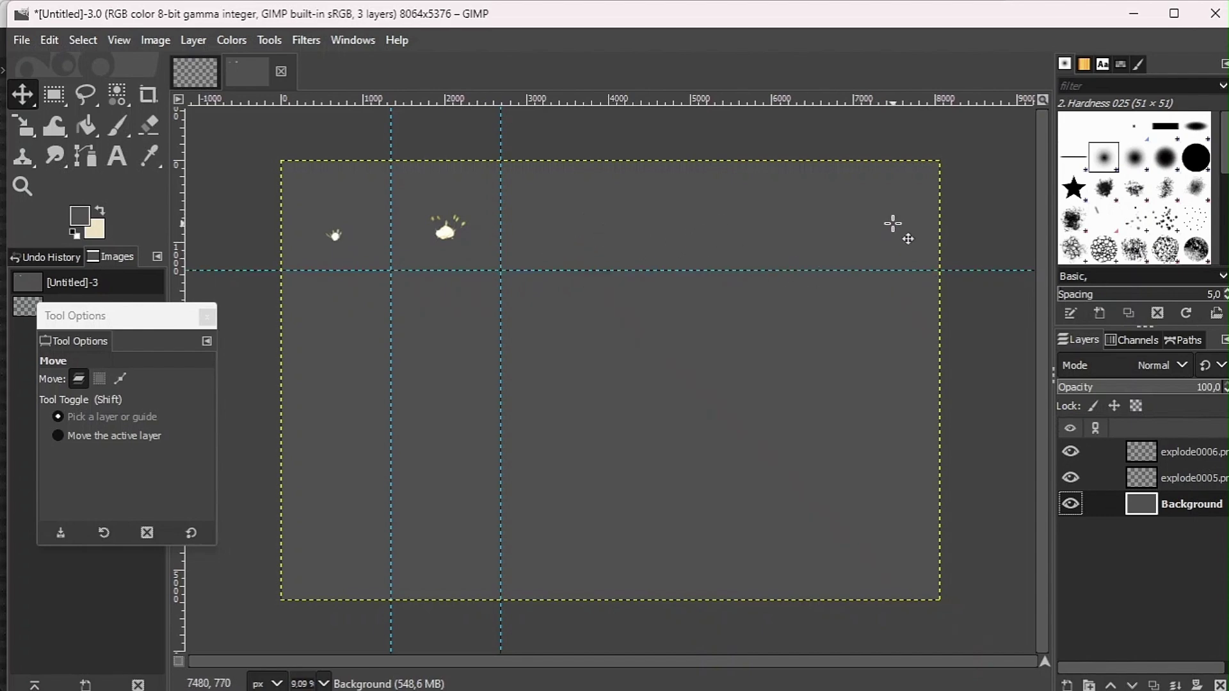
pyautogui.click(1174, 475)
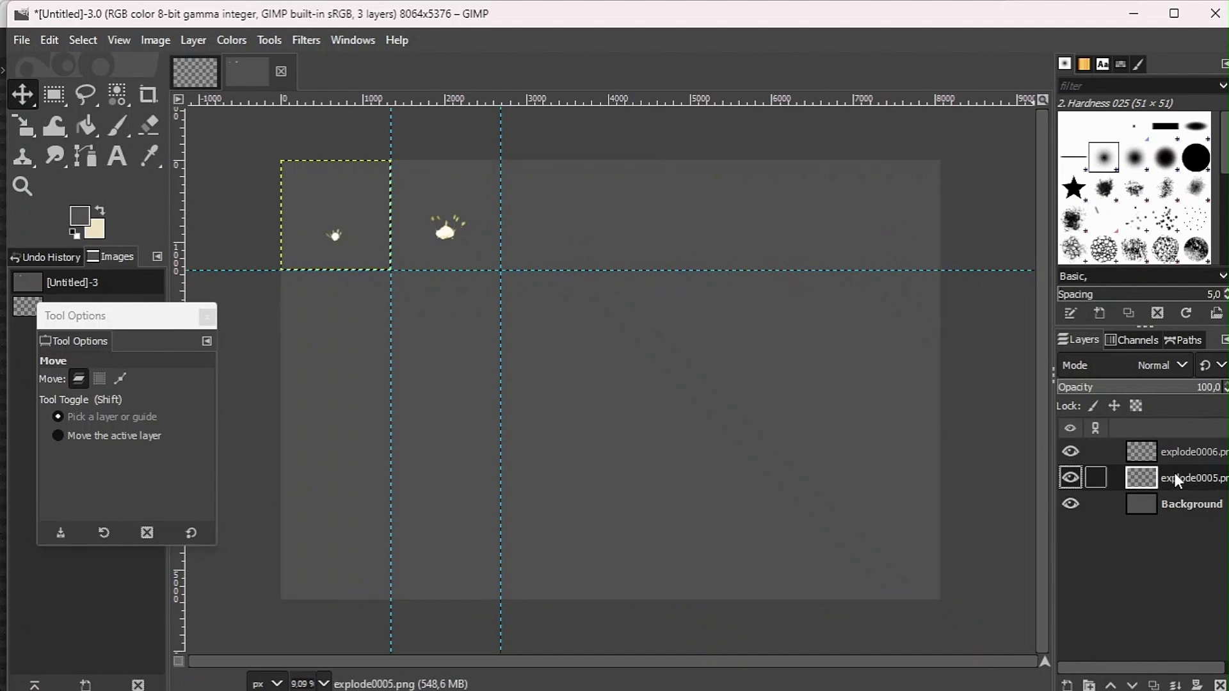
pyautogui.click(1189, 504)
pyautogui.click(25, 123)
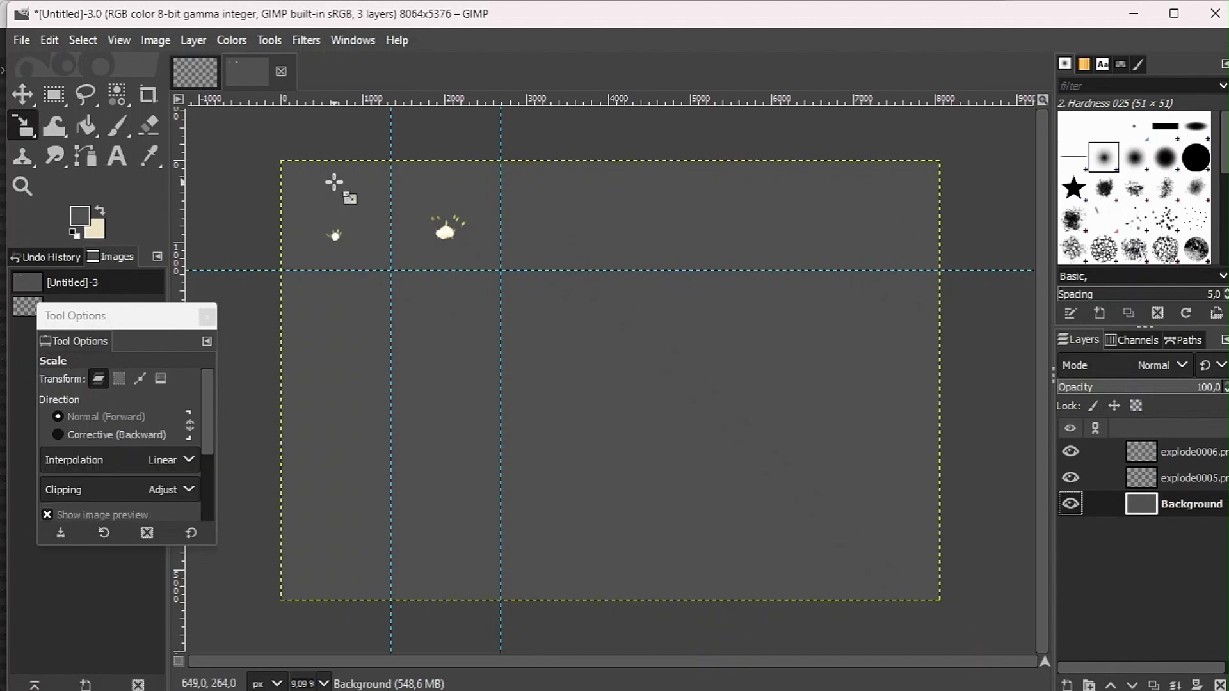
pyautogui.click(334, 183)
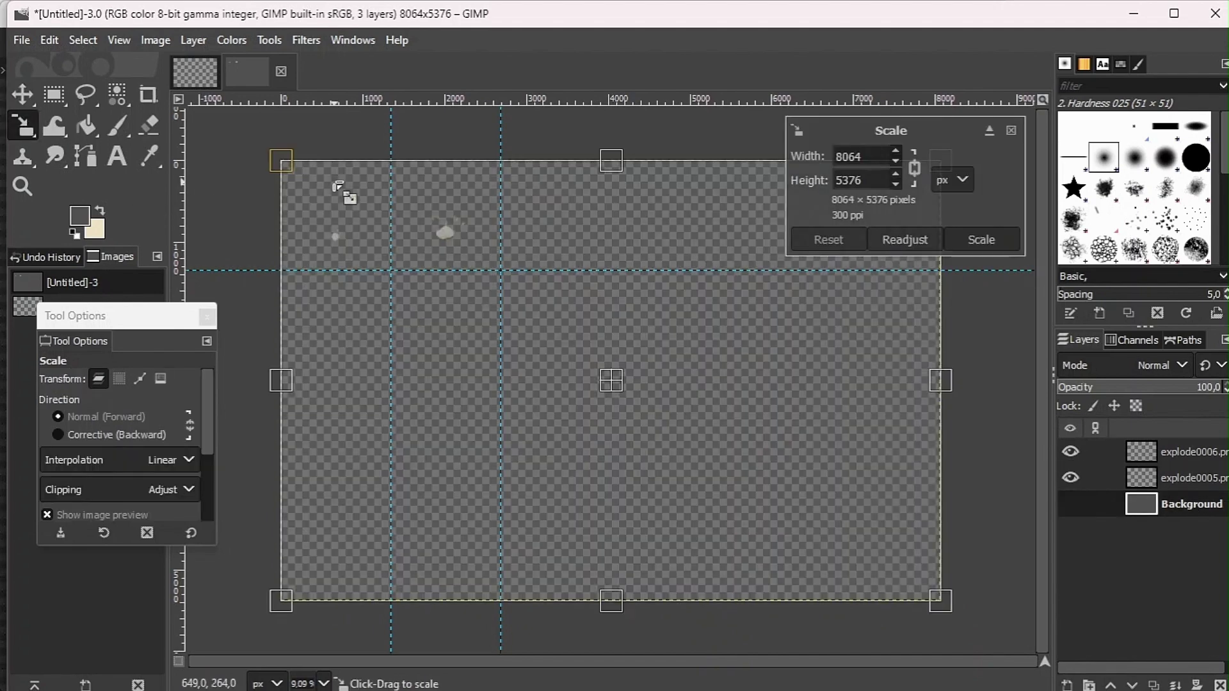
pyautogui.click(1010, 131)
pyautogui.click(1070, 503)
pyautogui.click(1181, 452)
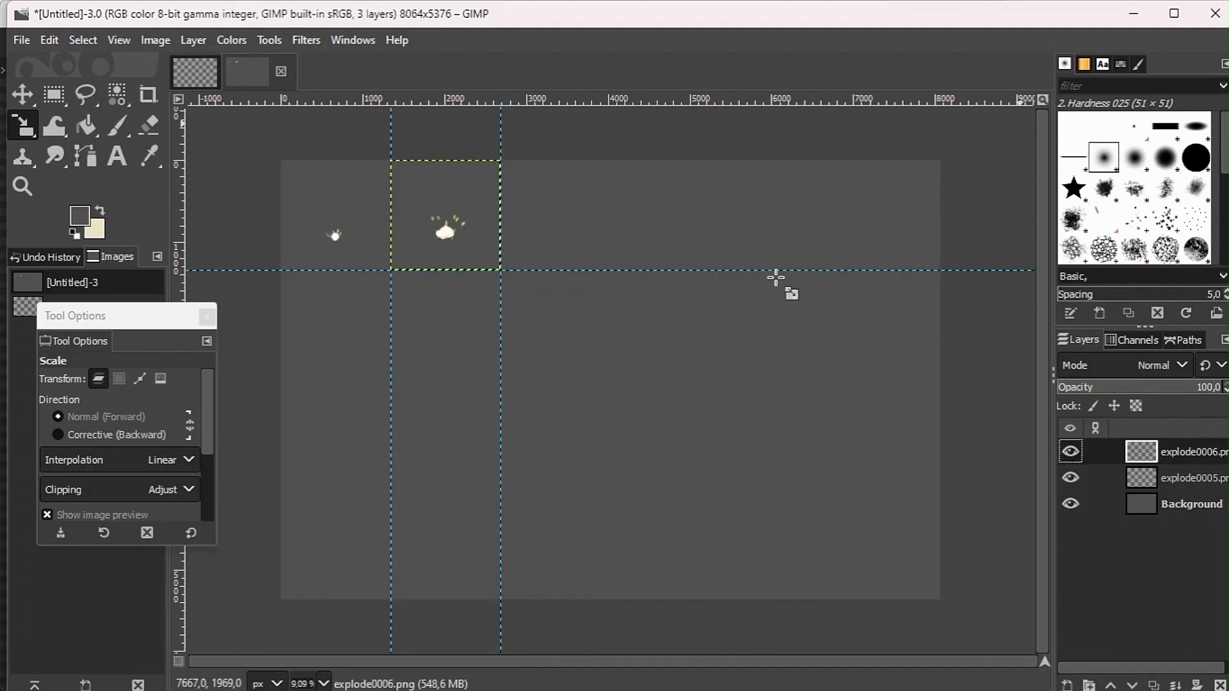
pyautogui.click(444, 242)
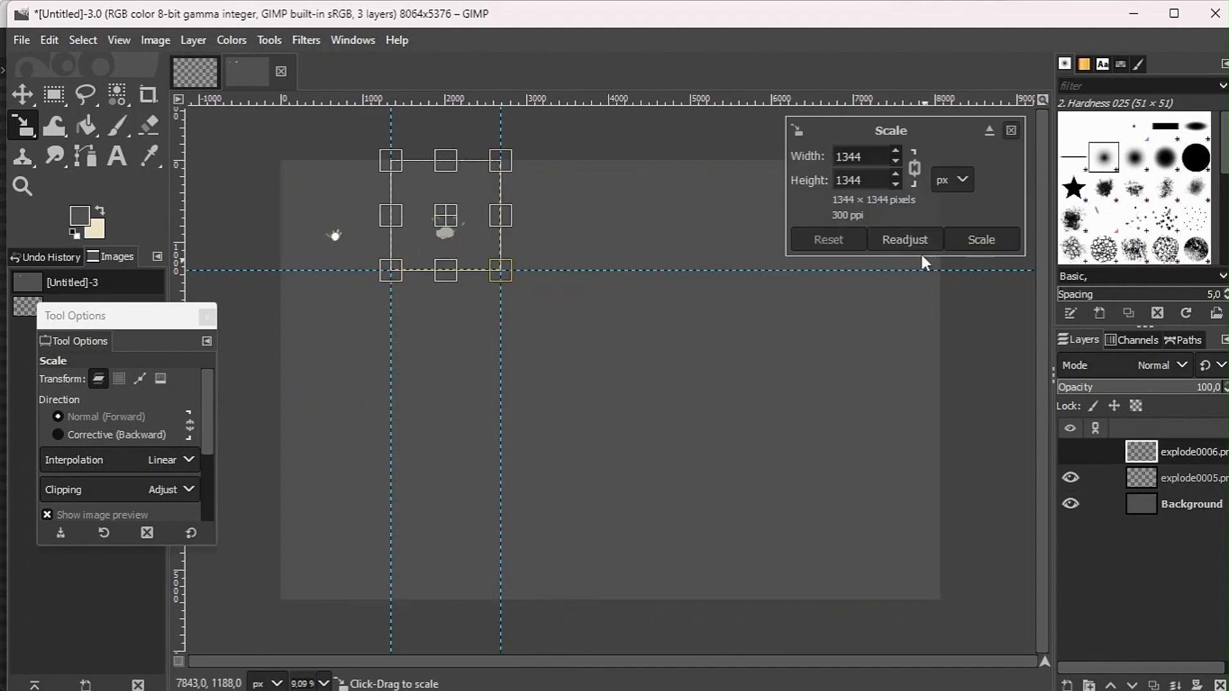
pyautogui.click(1008, 130)
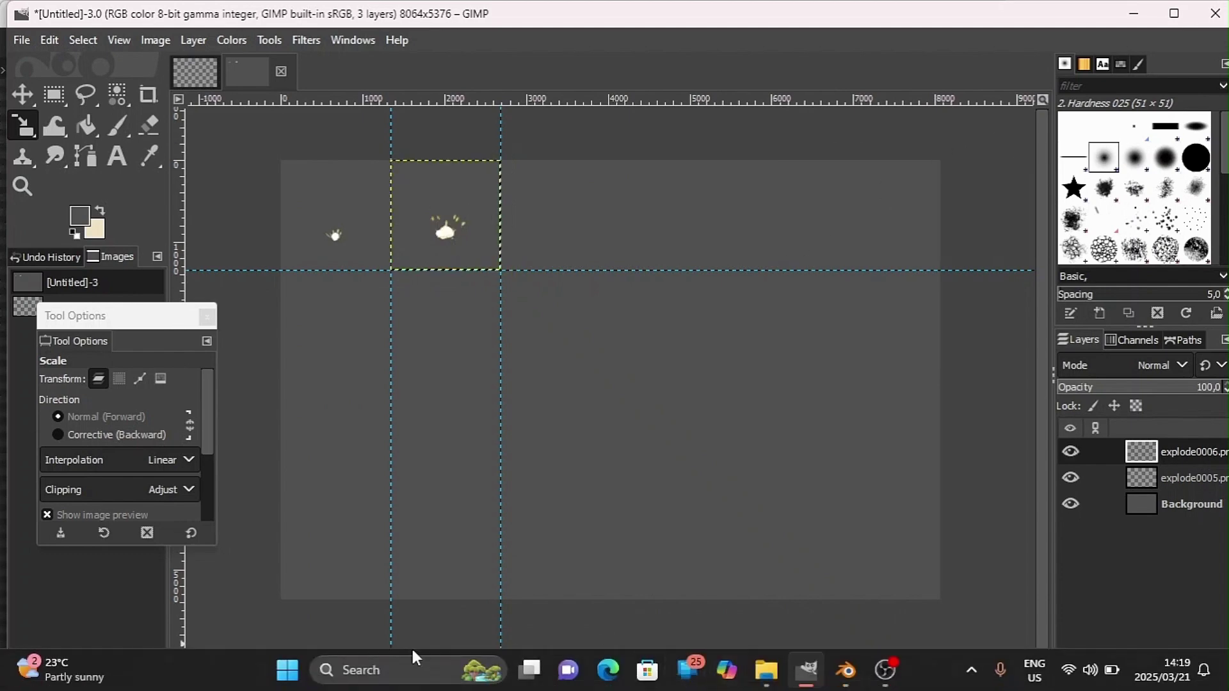
# Compute 1344 × 6 = 8064 in Calculator for the sheet width
pyautogui.click(448, 670)
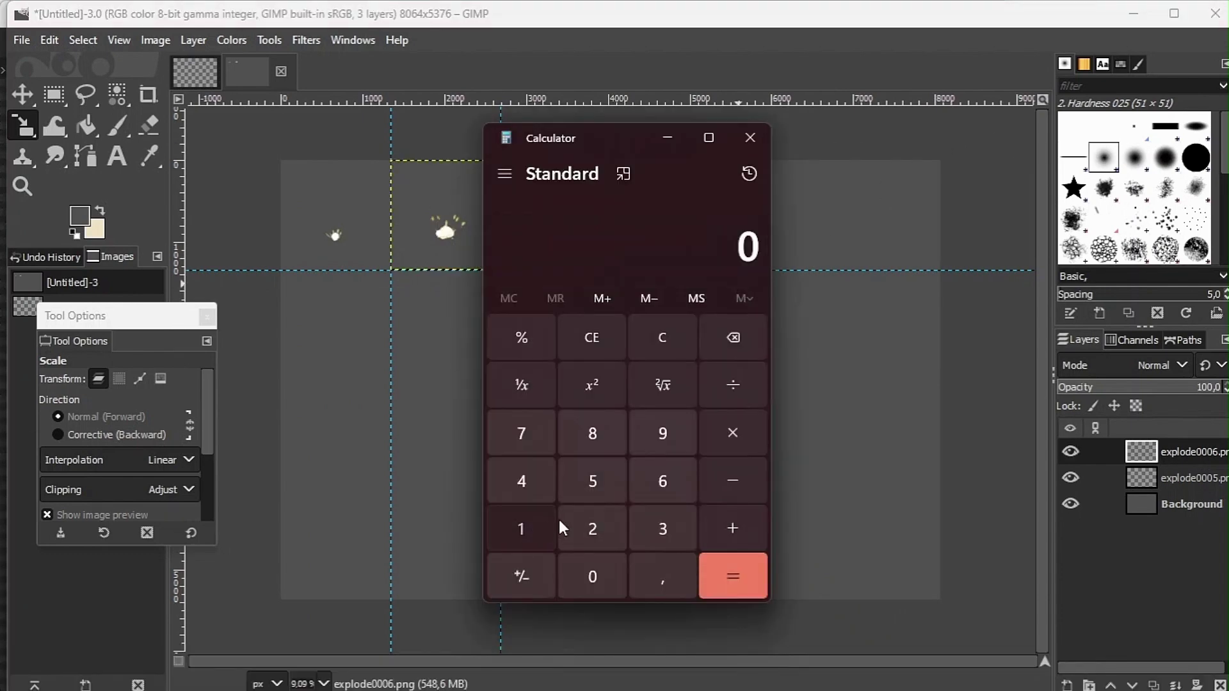
pyautogui.click(673, 531)
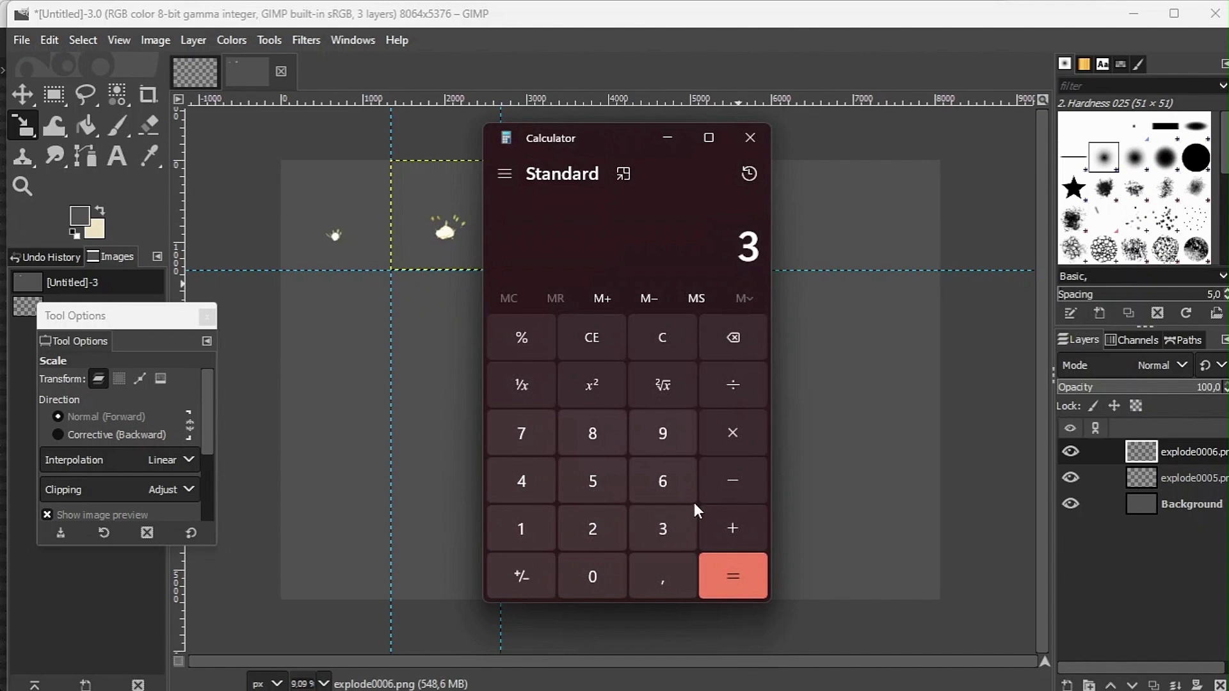
pyautogui.click(724, 340)
pyautogui.write('1344')
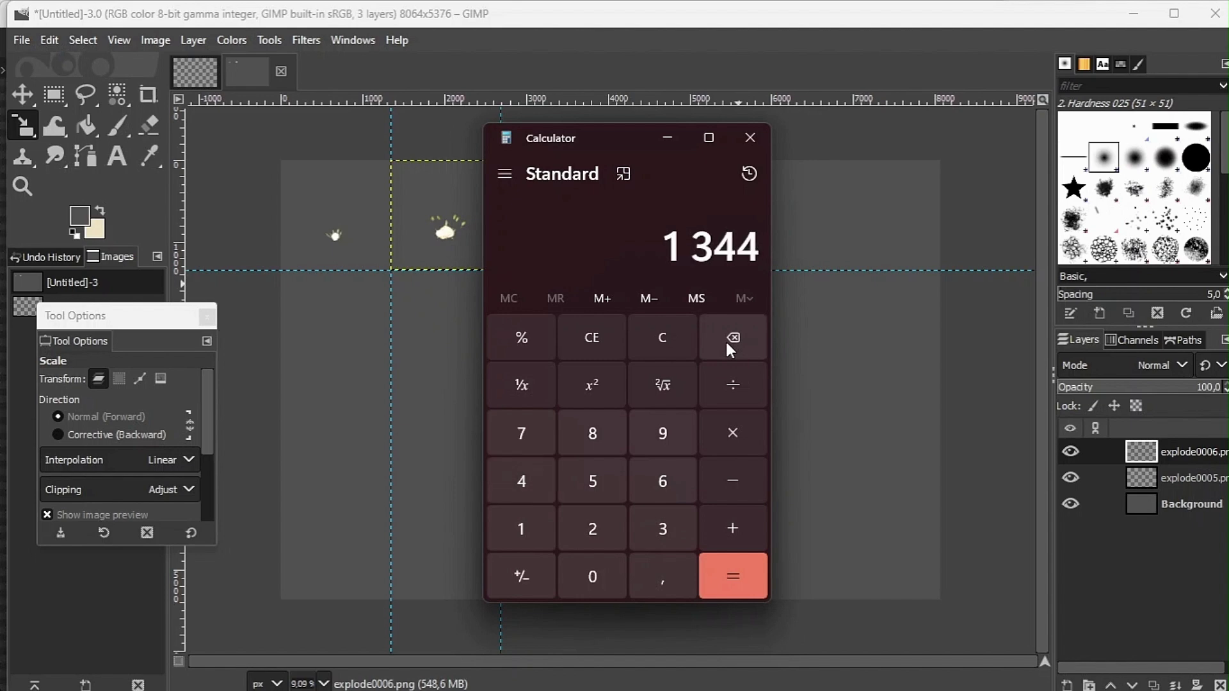
pyautogui.write('*6')
pyautogui.press('Return')
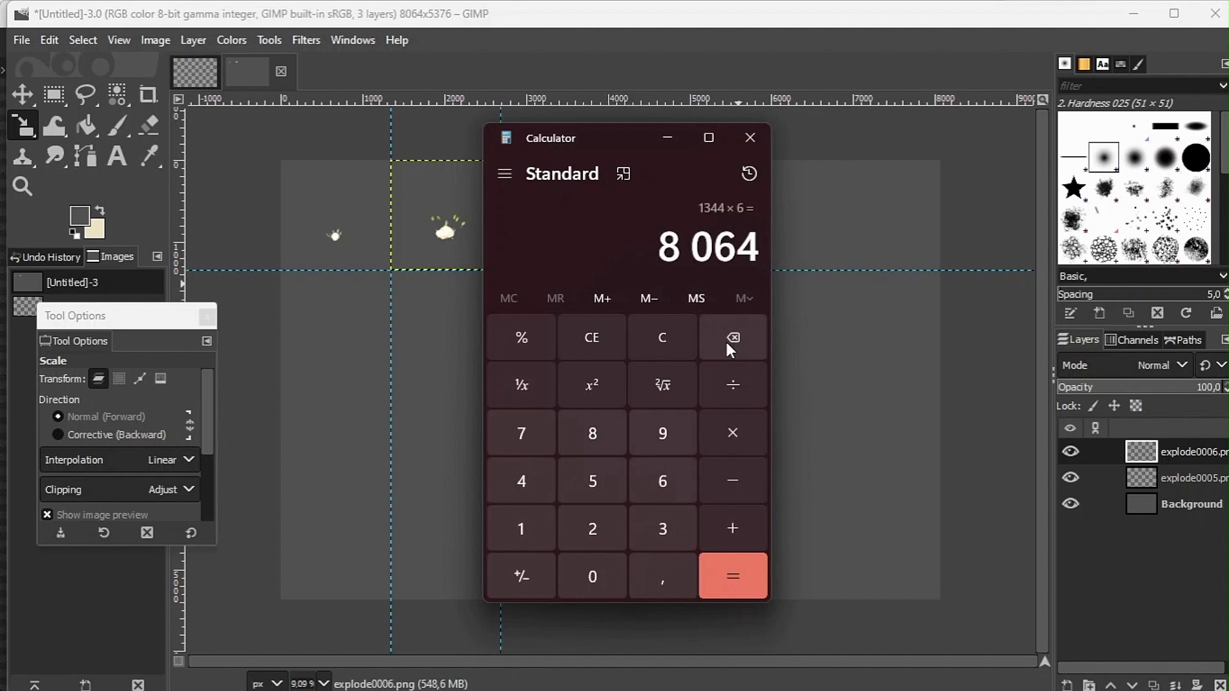
# Start scaling the Background layer, then cancel so the canvas size stays unchanged
pyautogui.click(1184, 506)
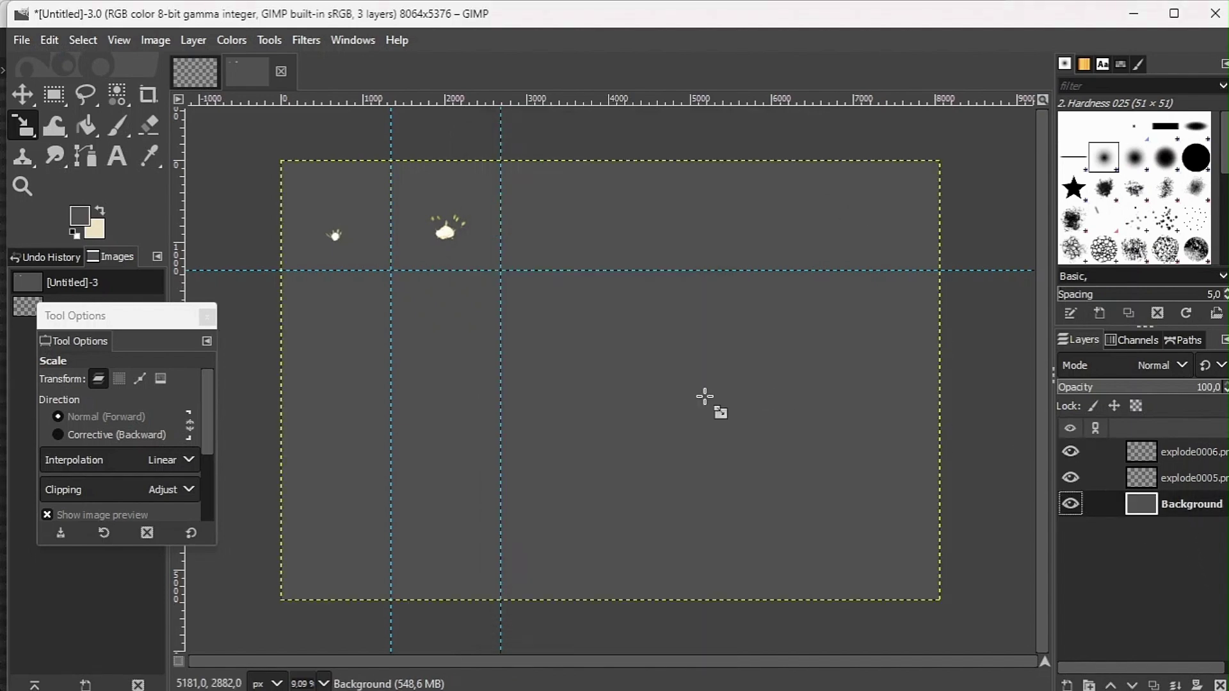
pyautogui.click(705, 397)
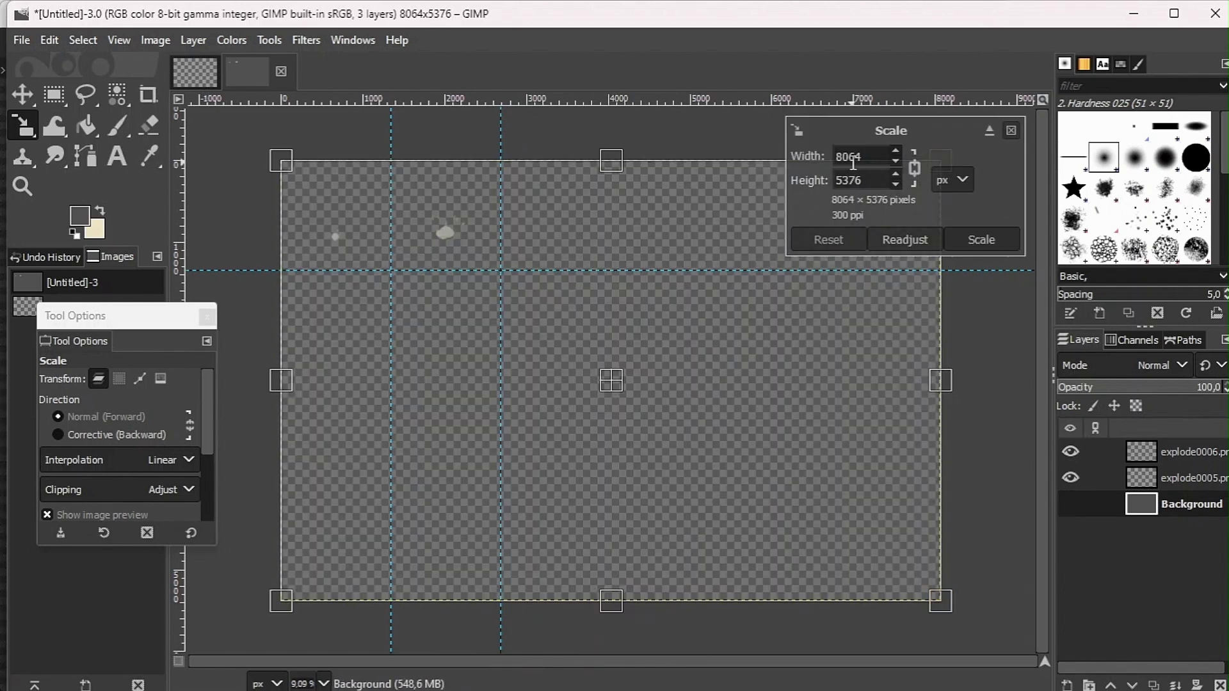
pyautogui.click(1010, 131)
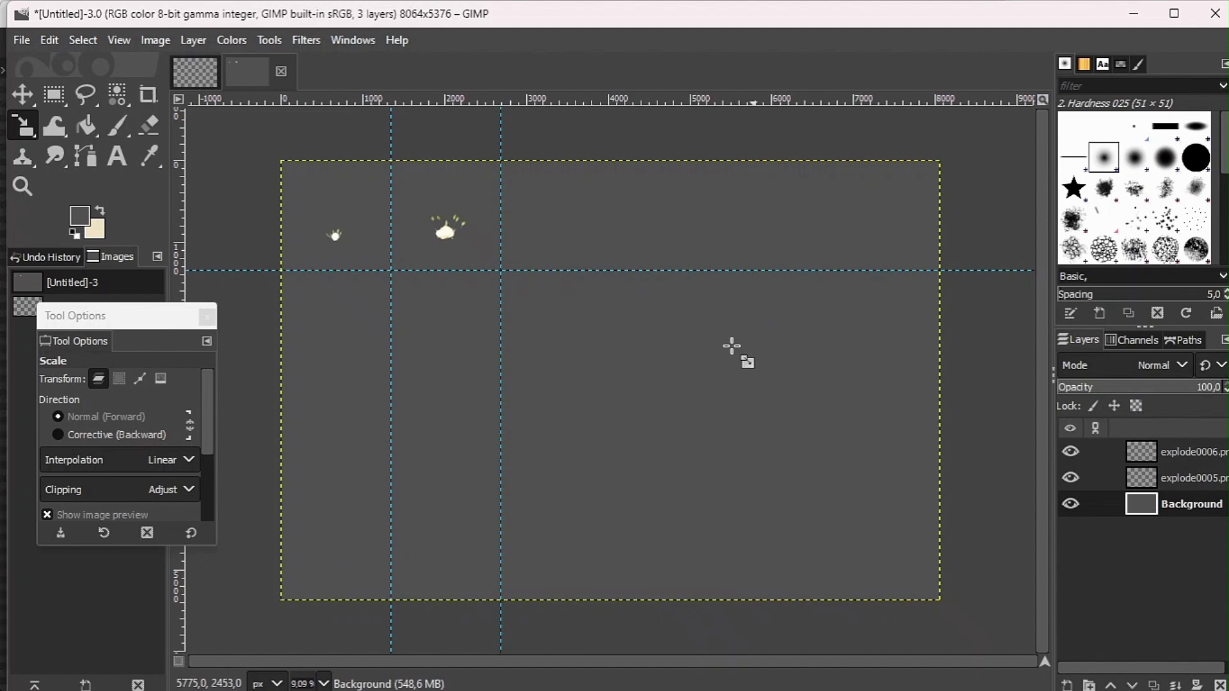
pyautogui.keyDown('ctrl'); pyautogui.scroll(1, 412, 249); pyautogui.keyUp('ctrl')
pyautogui.keyDown('ctrl'); pyautogui.scroll(1, 414, 249); pyautogui.keyUp('ctrl')
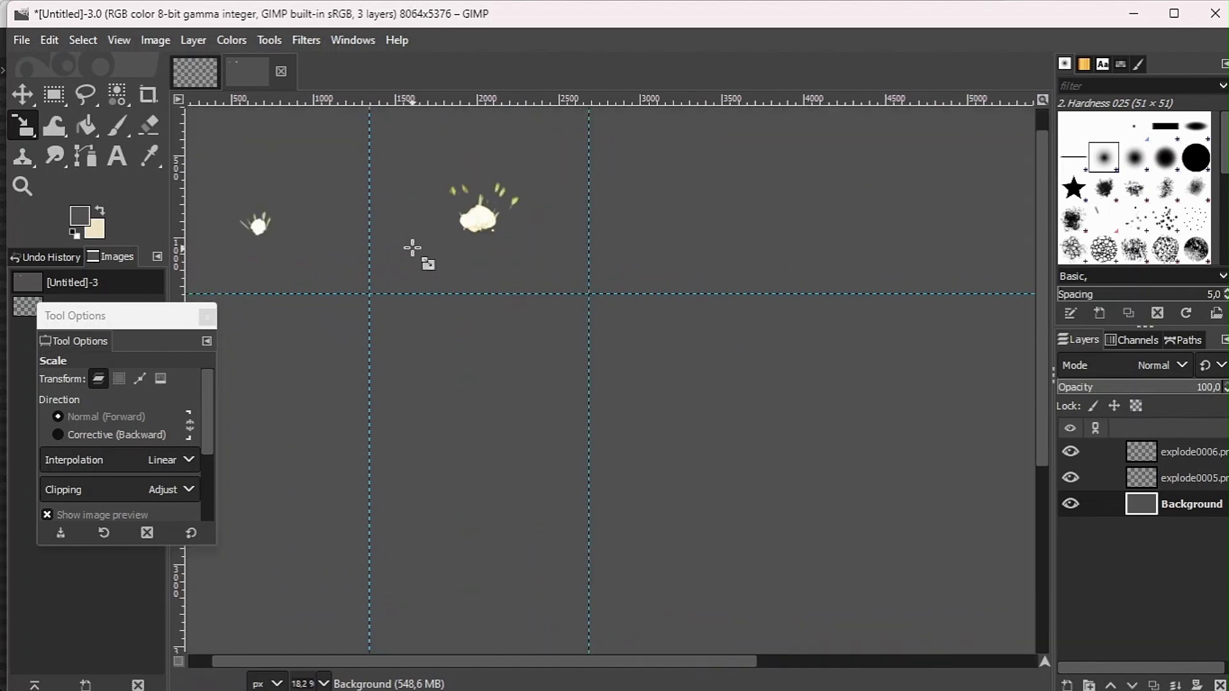
pyautogui.keyDown('ctrl'); pyautogui.scroll(-1, 414, 250); pyautogui.keyUp('ctrl')
# Select the explode0006 layer and bring the Explode0006 folder forward in File Explorer
pyautogui.moveTo(742, 678)
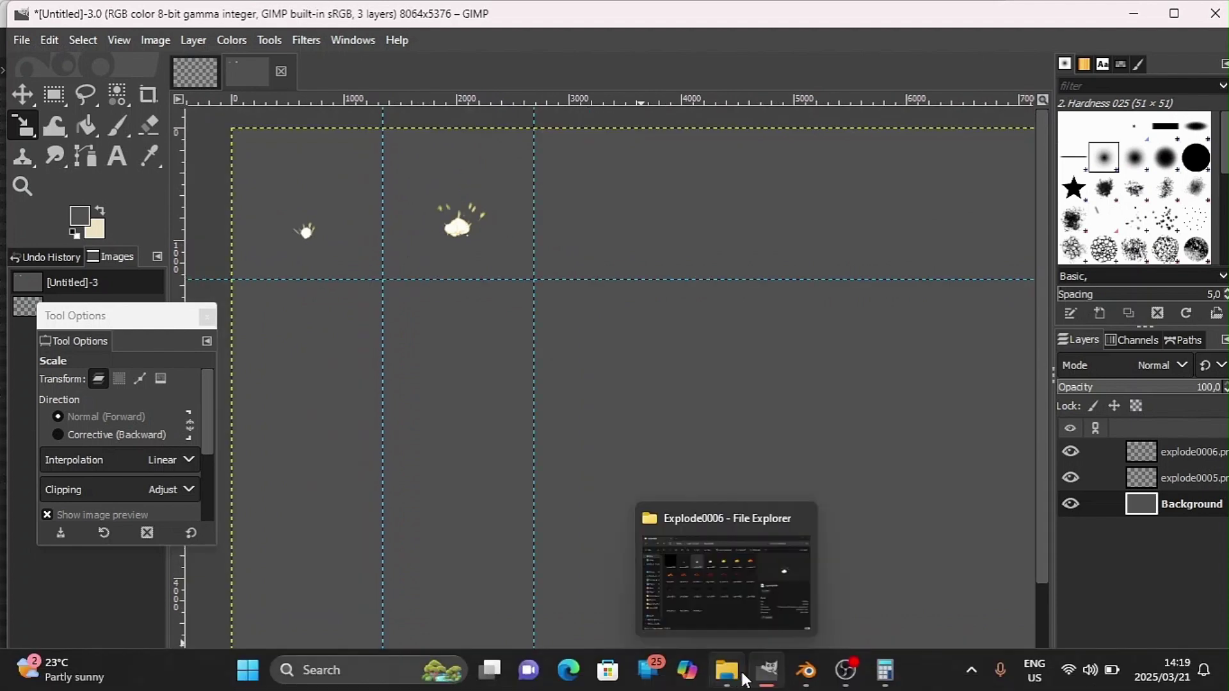
pyautogui.click(1137, 475)
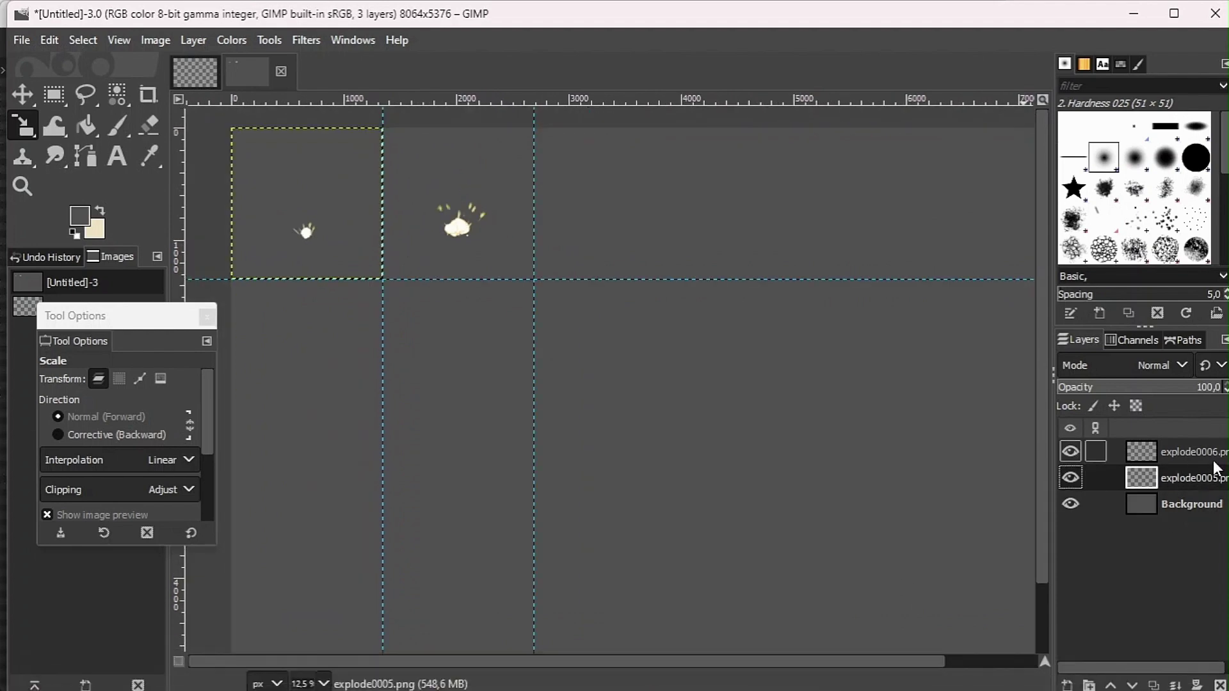
pyautogui.click(1140, 451)
pyautogui.keyDown('ctrl'); pyautogui.scroll(-2, 689, 487); pyautogui.keyUp('ctrl')
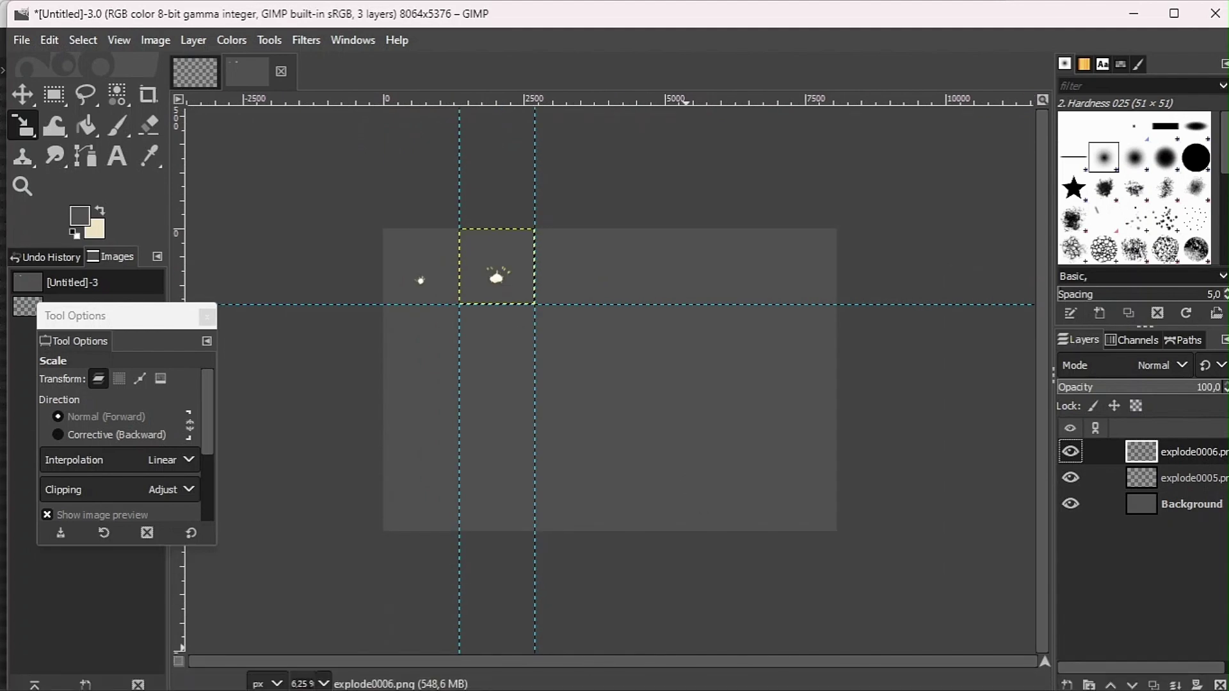
pyautogui.click(725, 575)
# Import explode0007 into the third top-row cell, then switch to the Explosion_Series image
pyautogui.click(508, 217)
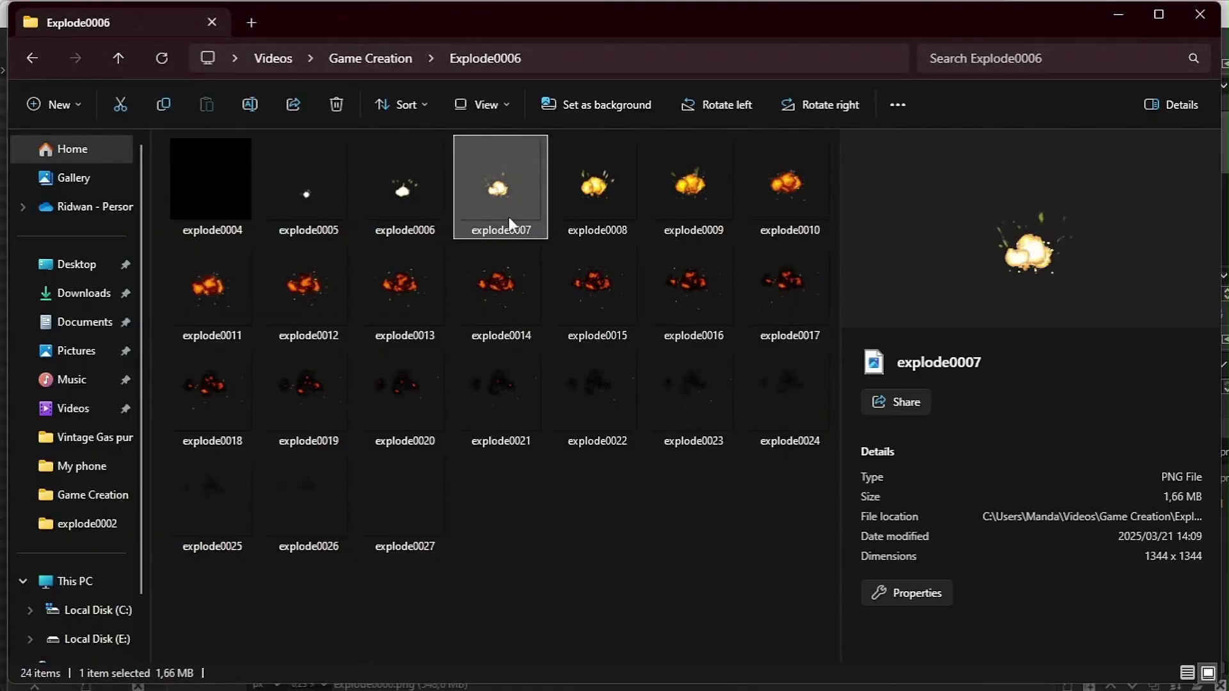
pyautogui.moveTo(508, 217); pyautogui.dragTo(565, 257)
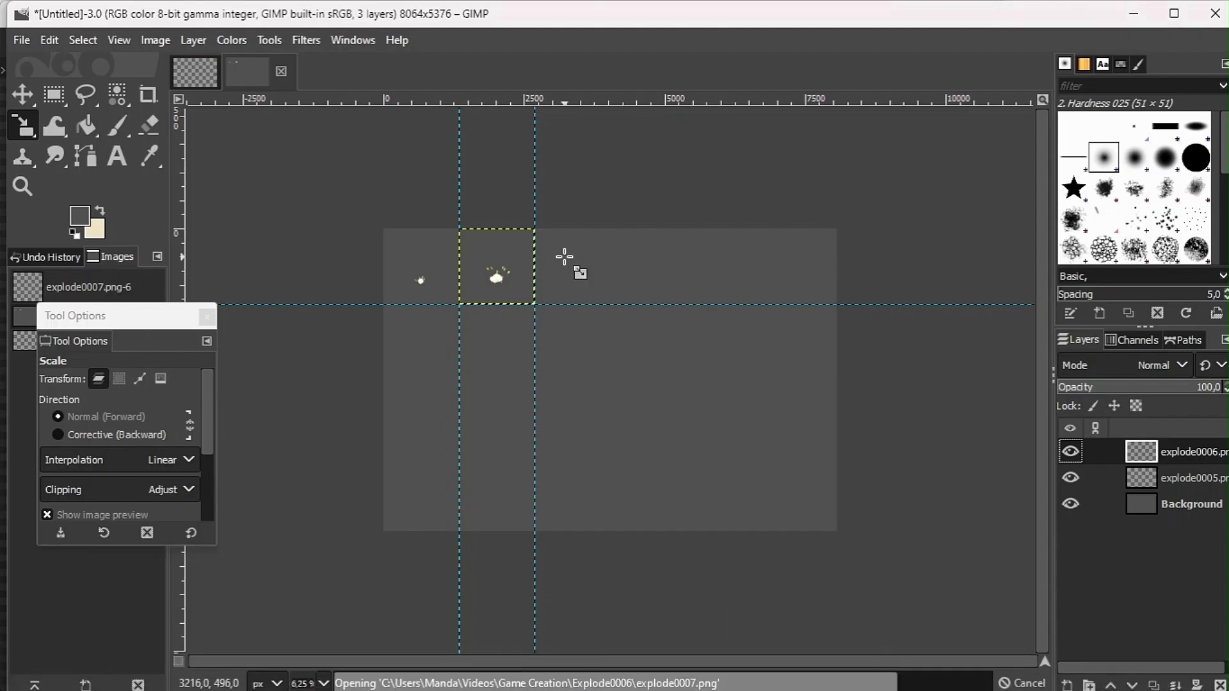
pyautogui.click(16, 94)
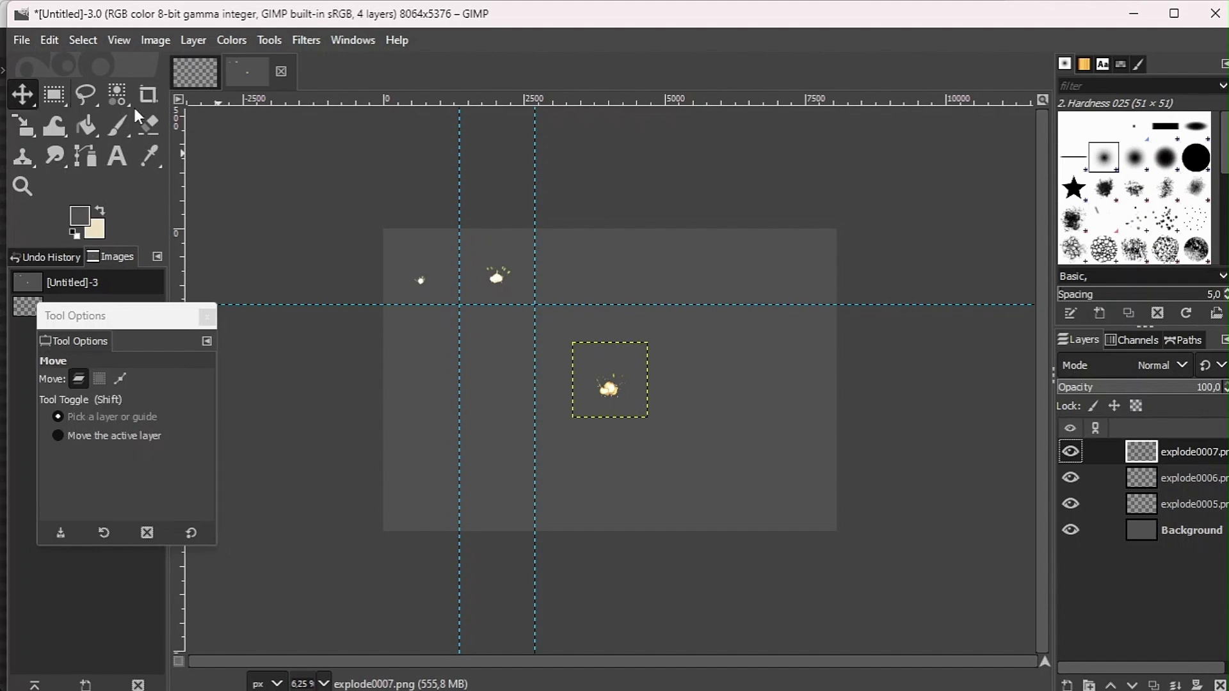
pyautogui.moveTo(623, 405); pyautogui.dragTo(589, 290)
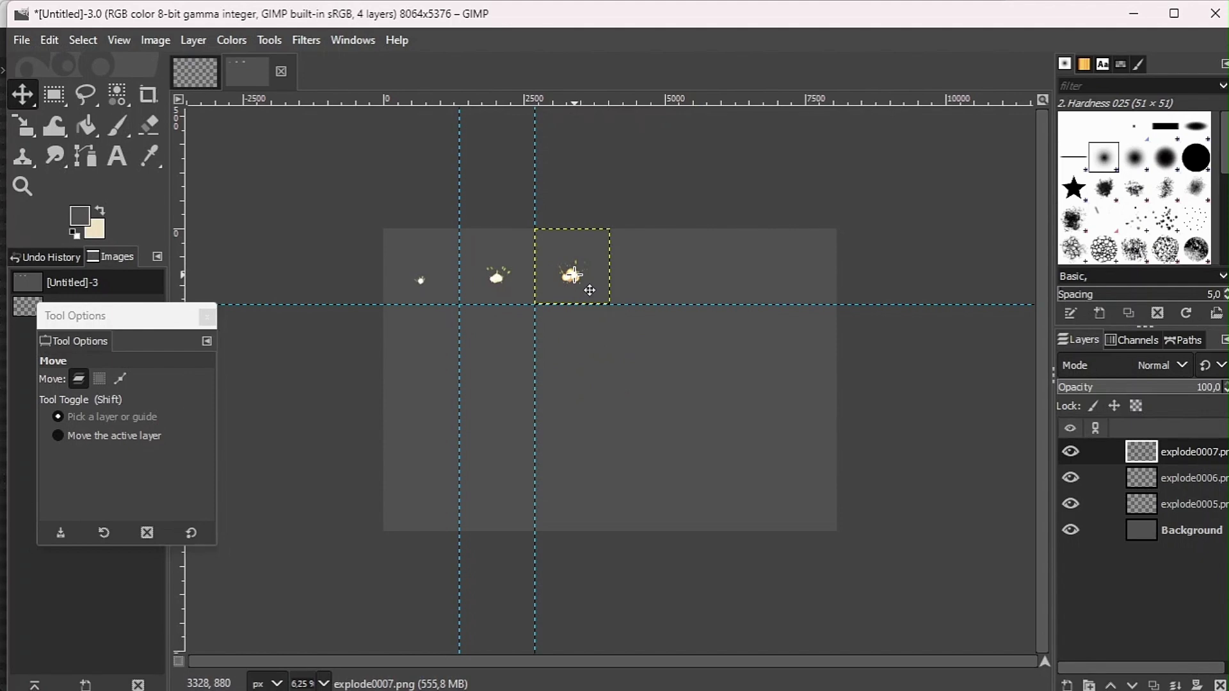
pyautogui.click(197, 68)
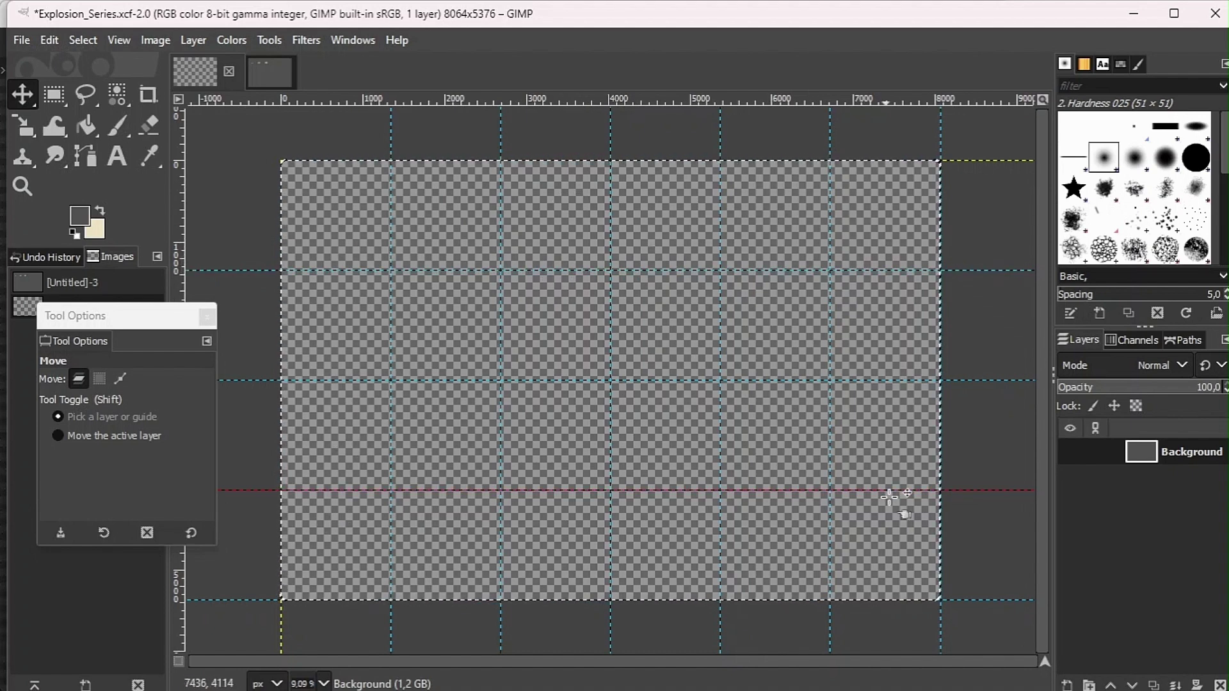
# Add a transparent full-size layer named Layer, then close [Untitled]-3, discarding its changes
pyautogui.click(1066, 685)
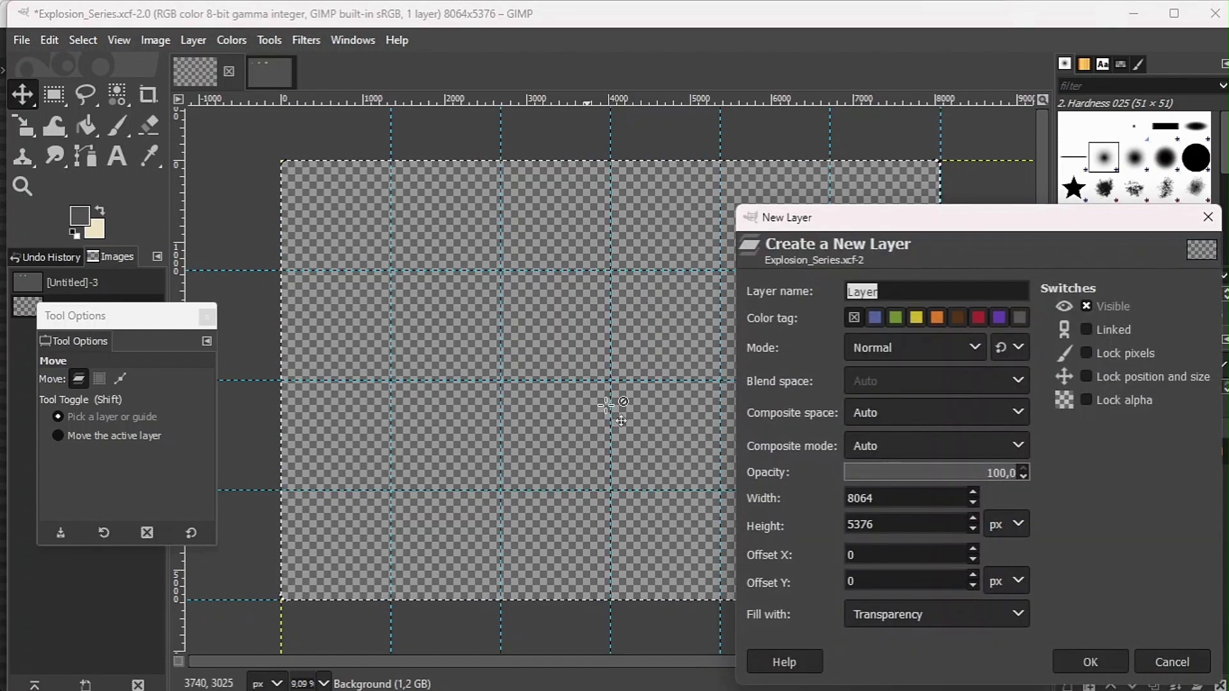
pyautogui.click(1101, 663)
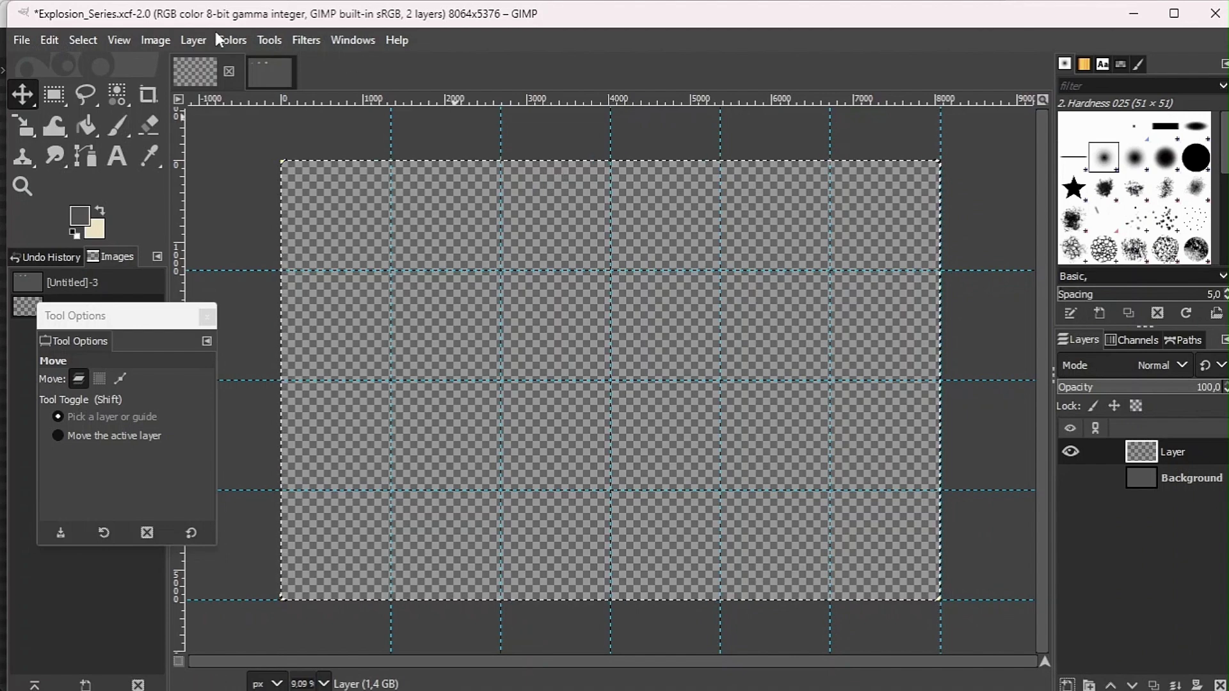
pyautogui.click(279, 69)
pyautogui.click(284, 72)
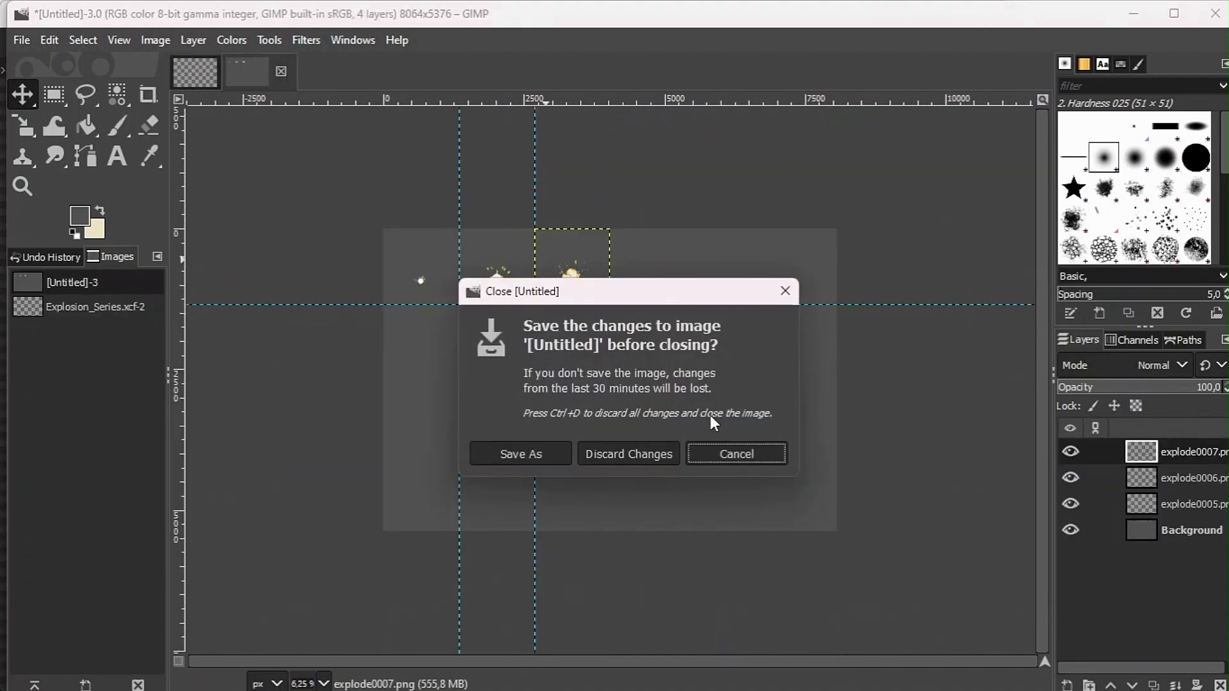
pyautogui.click(632, 452)
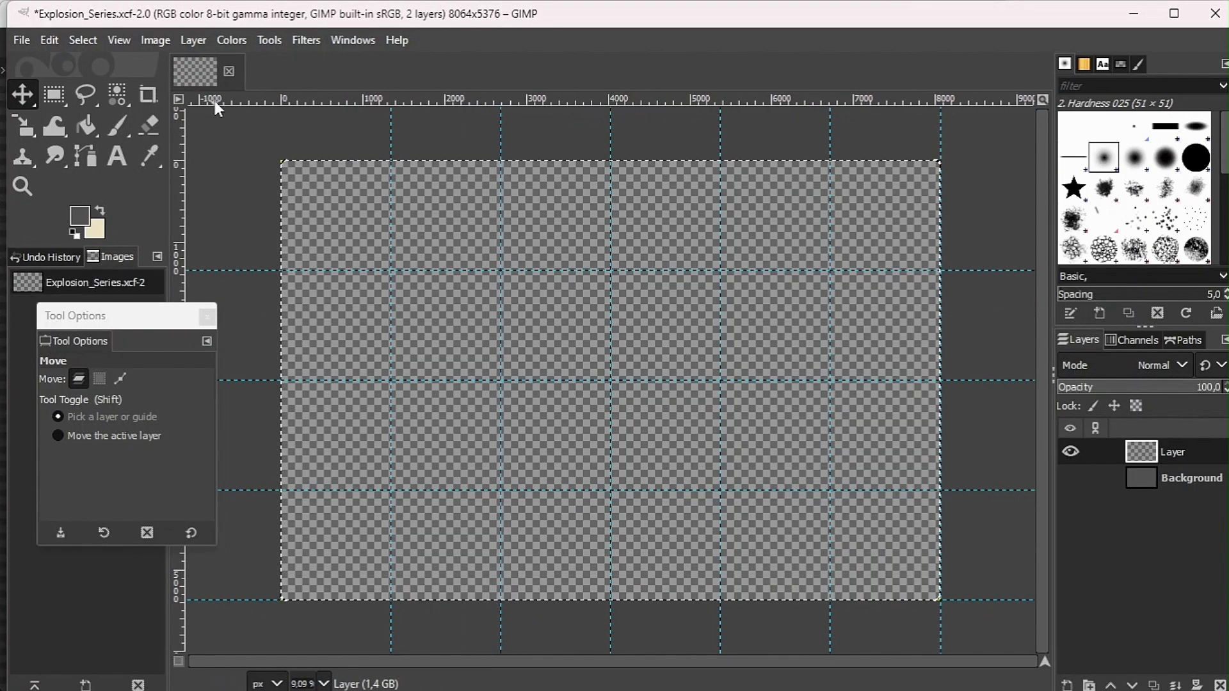
# Show the grey Background and place imported explode0005 in the top-left grid cell
pyautogui.click(1075, 475)
pyautogui.moveTo(727, 682)
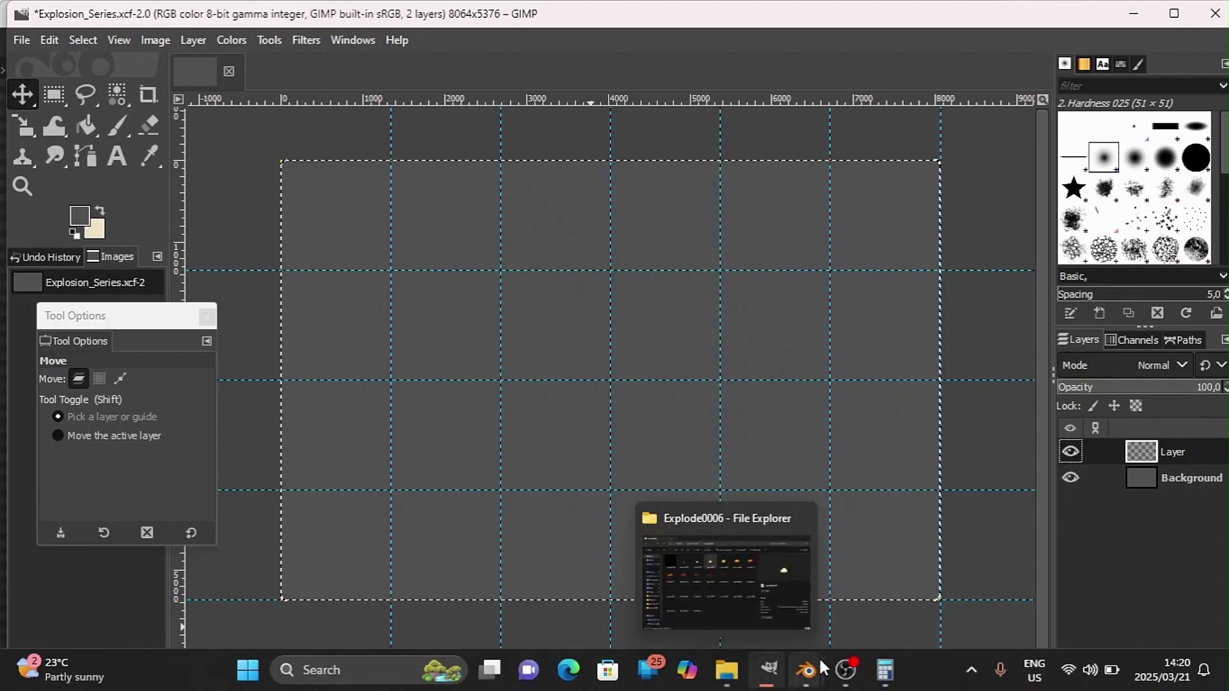
pyautogui.click(715, 580)
pyautogui.click(303, 230)
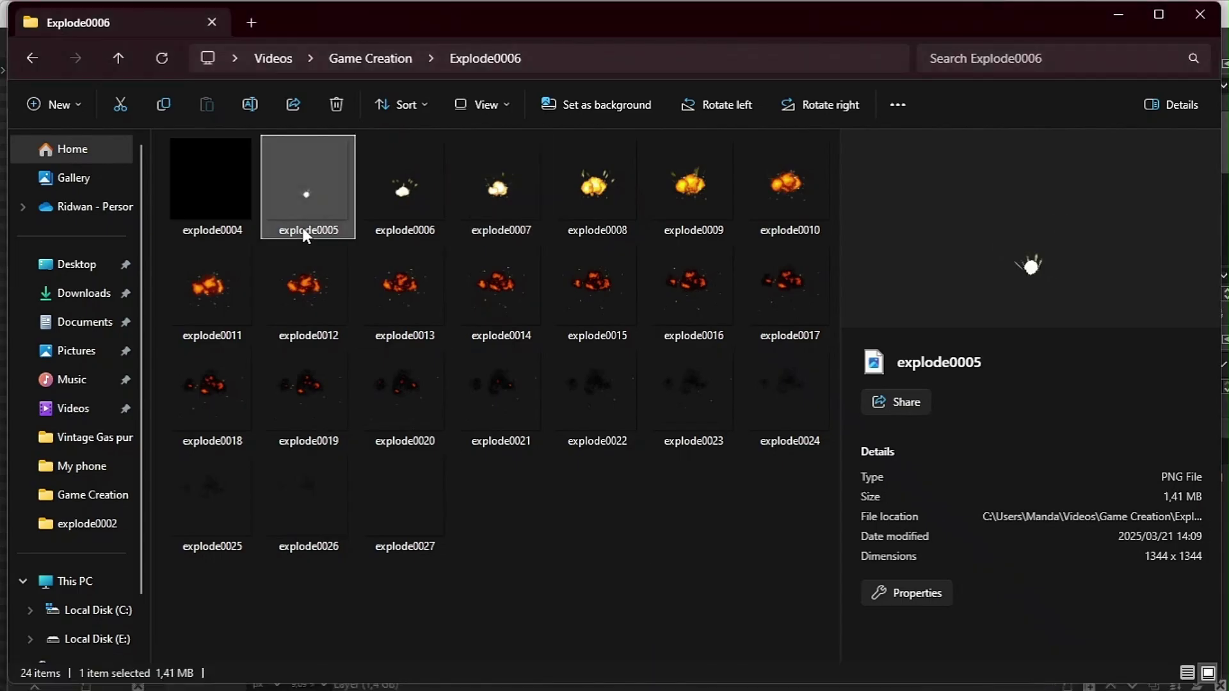
pyautogui.moveTo(306, 235); pyautogui.dragTo(577, 480)
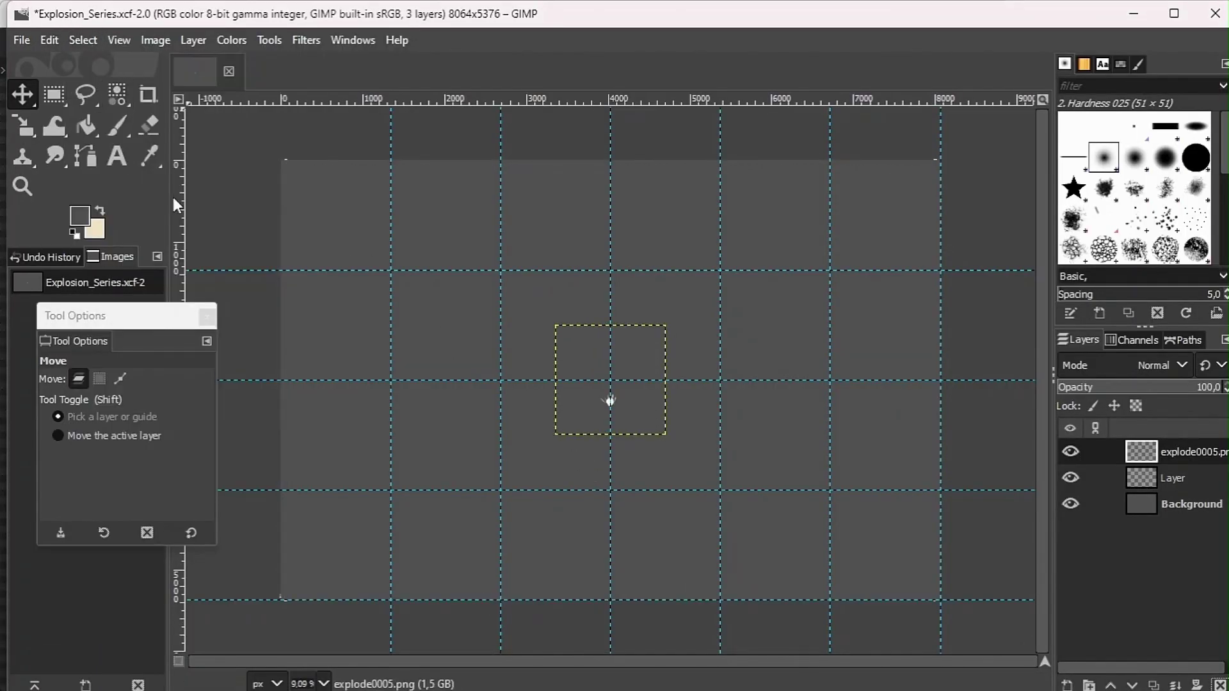
pyautogui.hotkey('shift', 's')
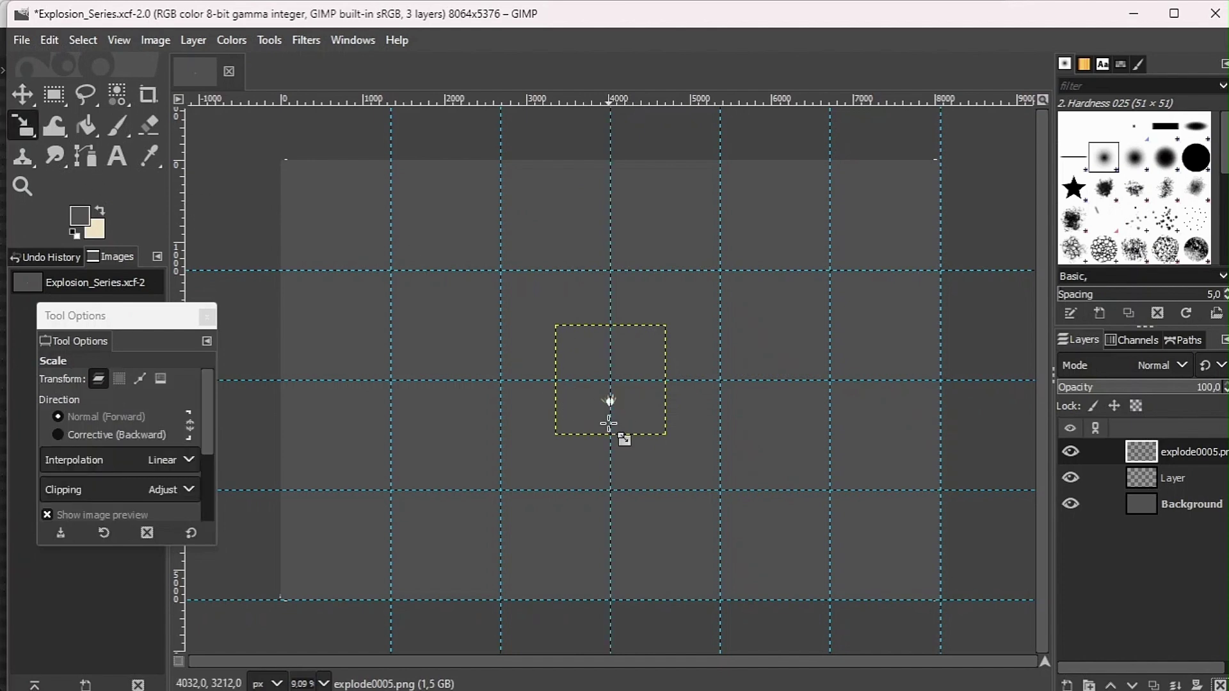
pyautogui.click(610, 400)
pyautogui.moveTo(610, 388); pyautogui.dragTo(343, 215)
pyautogui.click(981, 239)
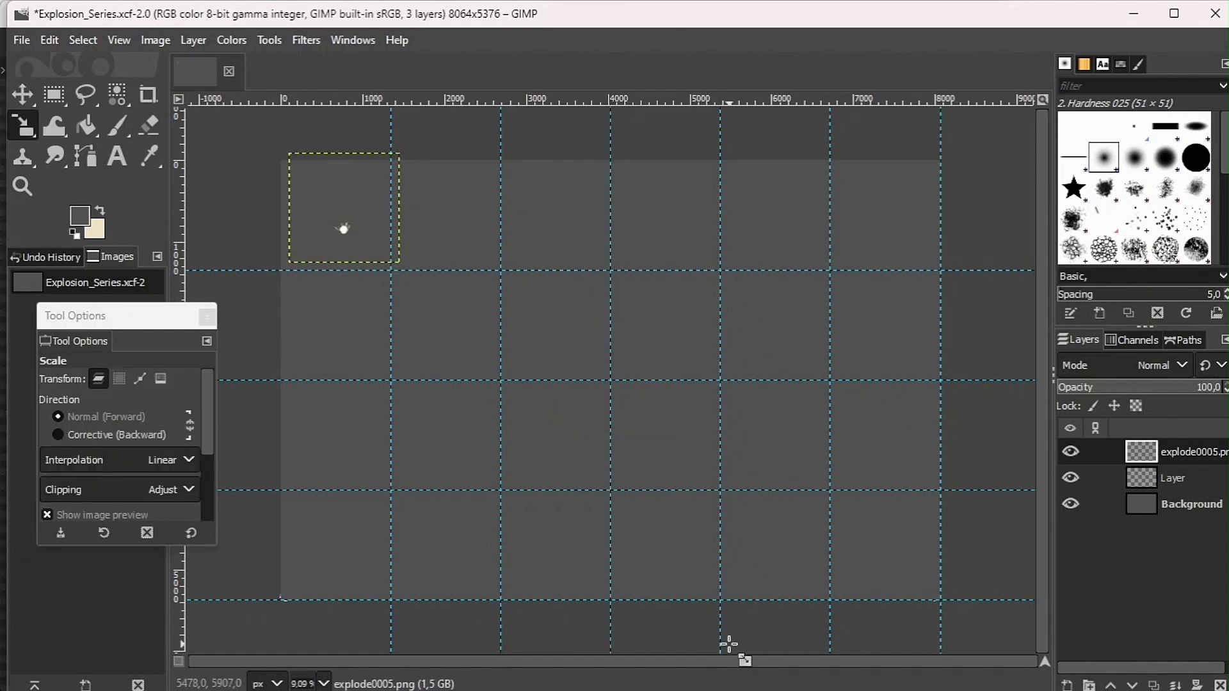
# Import frames explode0006 through explode0027 into GIMP as layers
pyautogui.click(521, 672)
pyautogui.click(425, 204)
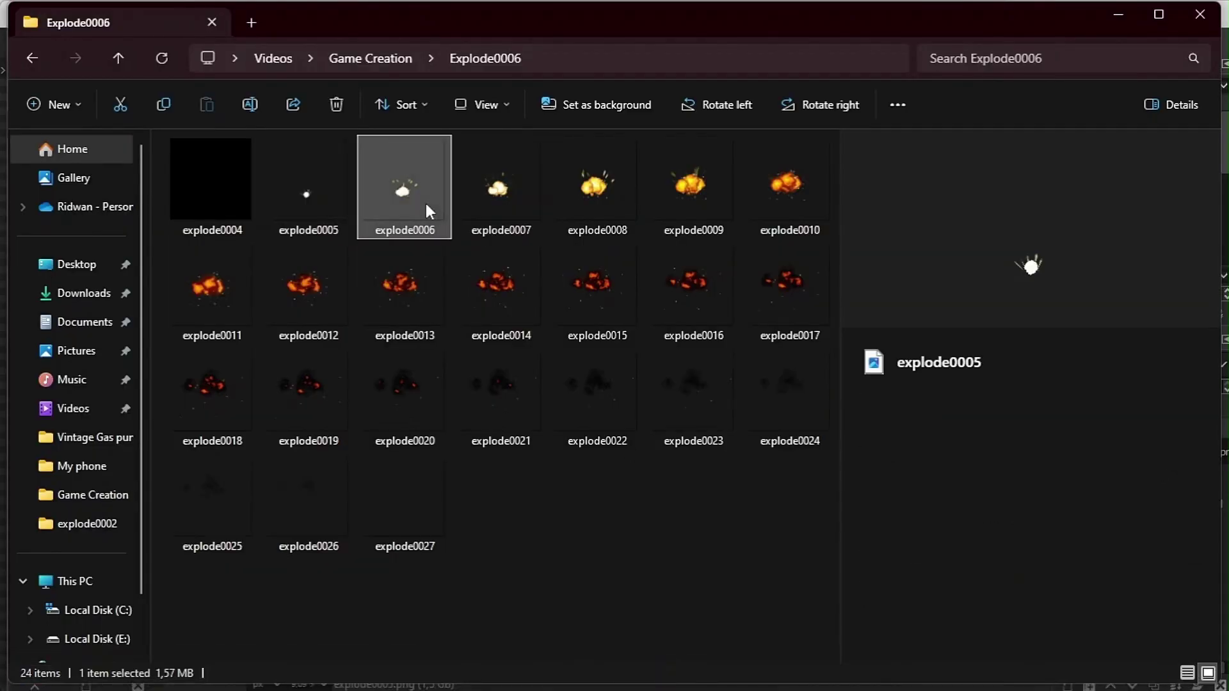
pyautogui.keyDown('shift'); pyautogui.click(384, 490); pyautogui.keyUp('shift')
pyautogui.moveTo(417, 530); pyautogui.dragTo(604, 382)
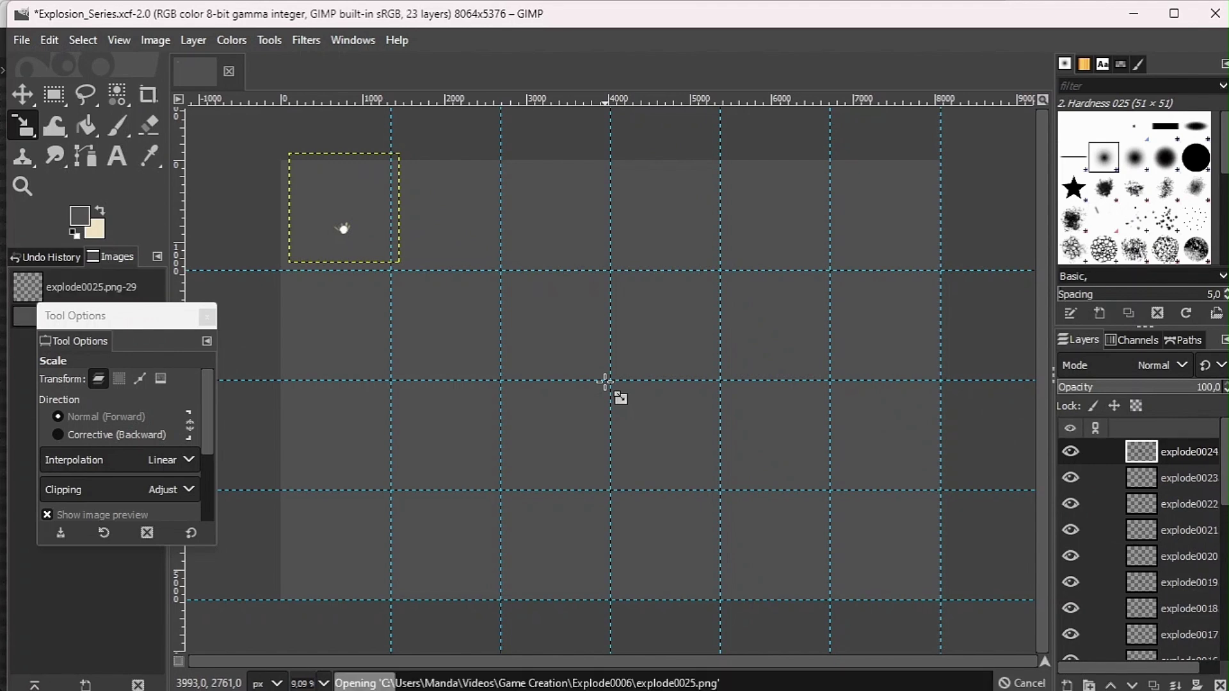
# Nudge explode0005 into the top-left cell and move explode0006 and explode0007 into the next two cells
pyautogui.press('m')
pyautogui.moveTo(344, 229); pyautogui.dragTo(335, 233)
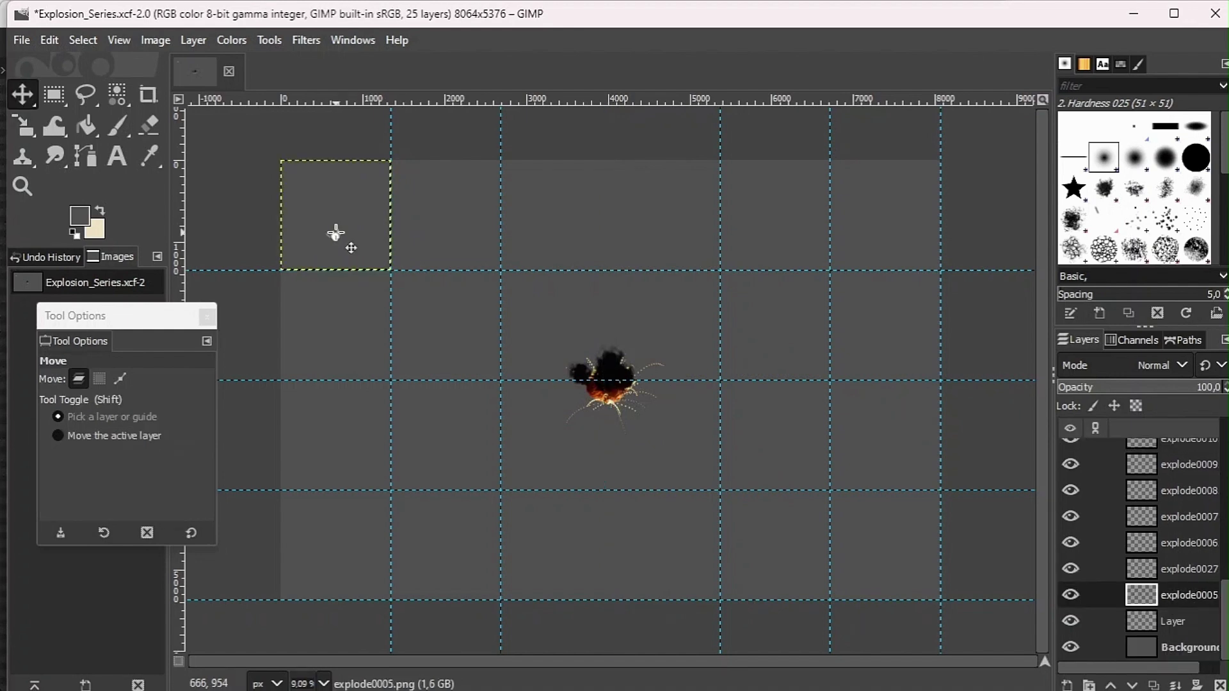
pyautogui.click(1165, 542)
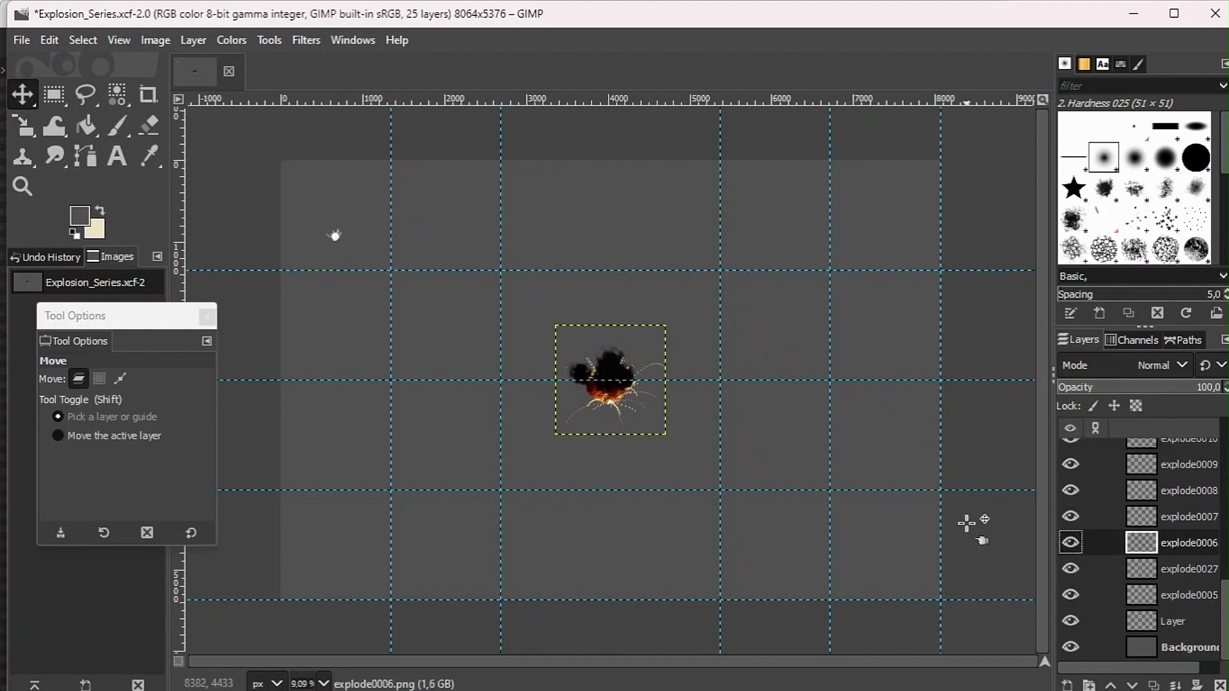
pyautogui.scroll(1, 1088, 576)
pyautogui.keyDown('shift'); pyautogui.click(1070, 581); pyautogui.keyUp('shift')
pyautogui.moveTo(612, 396); pyautogui.dragTo(447, 231)
pyautogui.keyDown('shift'); pyautogui.click(1070, 581); pyautogui.keyUp('shift')
pyautogui.keyDown('shift'); pyautogui.click(1069, 555); pyautogui.keyUp('shift')
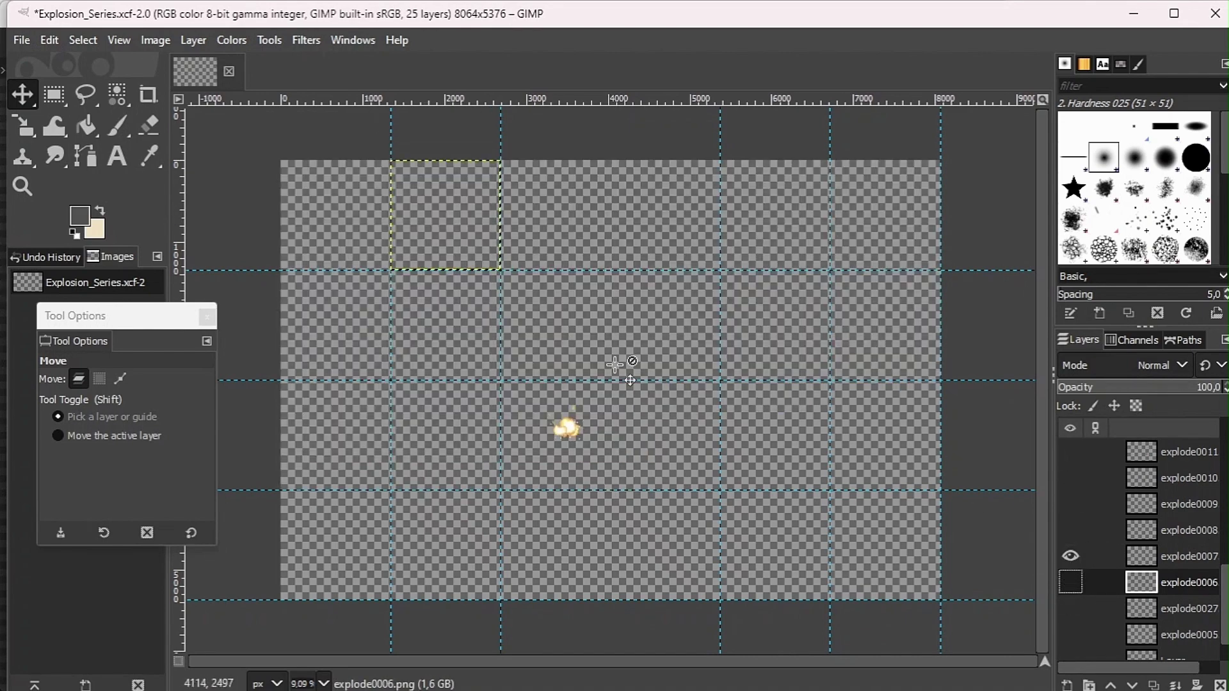
pyautogui.moveTo(567, 423); pyautogui.dragTo(553, 224)
pyautogui.keyDown('shift'); pyautogui.click(1070, 555); pyautogui.keyUp('shift')
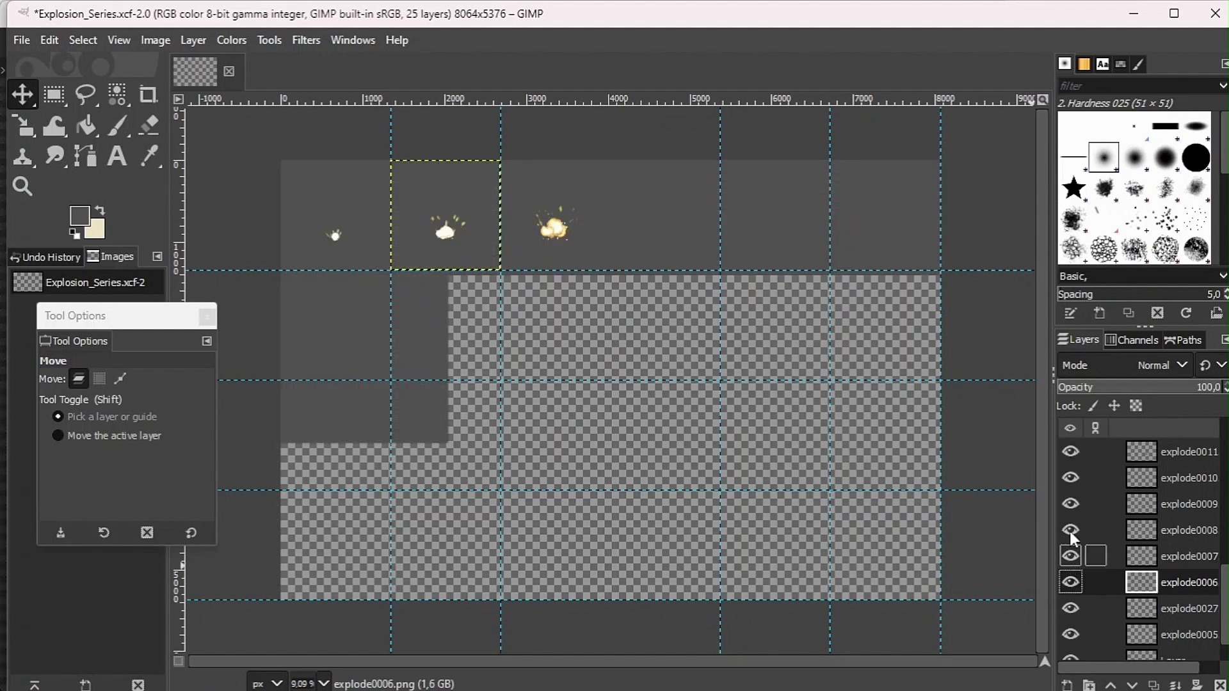
# Move explode0008, explode0009 and explode0010 into the fourth to sixth top-row cells
pyautogui.keyDown('shift'); pyautogui.click(1070, 530); pyautogui.keyUp('shift')
pyautogui.moveTo(609, 392); pyautogui.dragTo(661, 226)
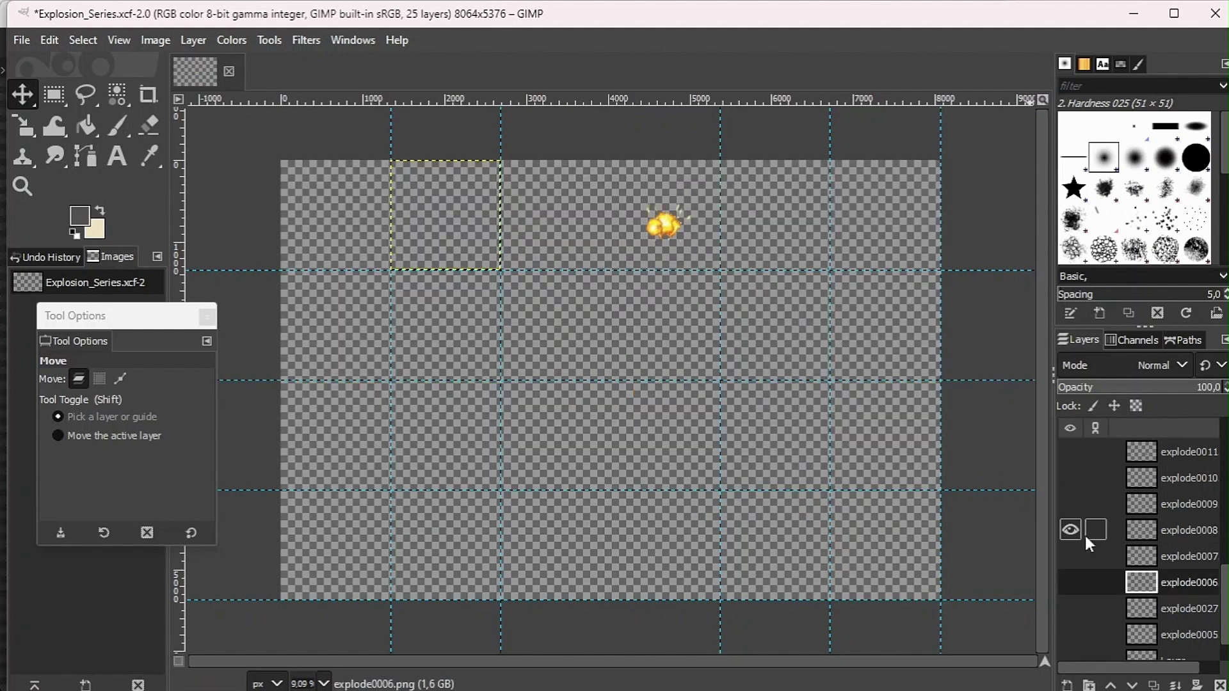
pyautogui.keyDown('shift'); pyautogui.click(1070, 529); pyautogui.keyUp('shift')
pyautogui.keyDown('shift'); pyautogui.click(1070, 504); pyautogui.keyUp('shift')
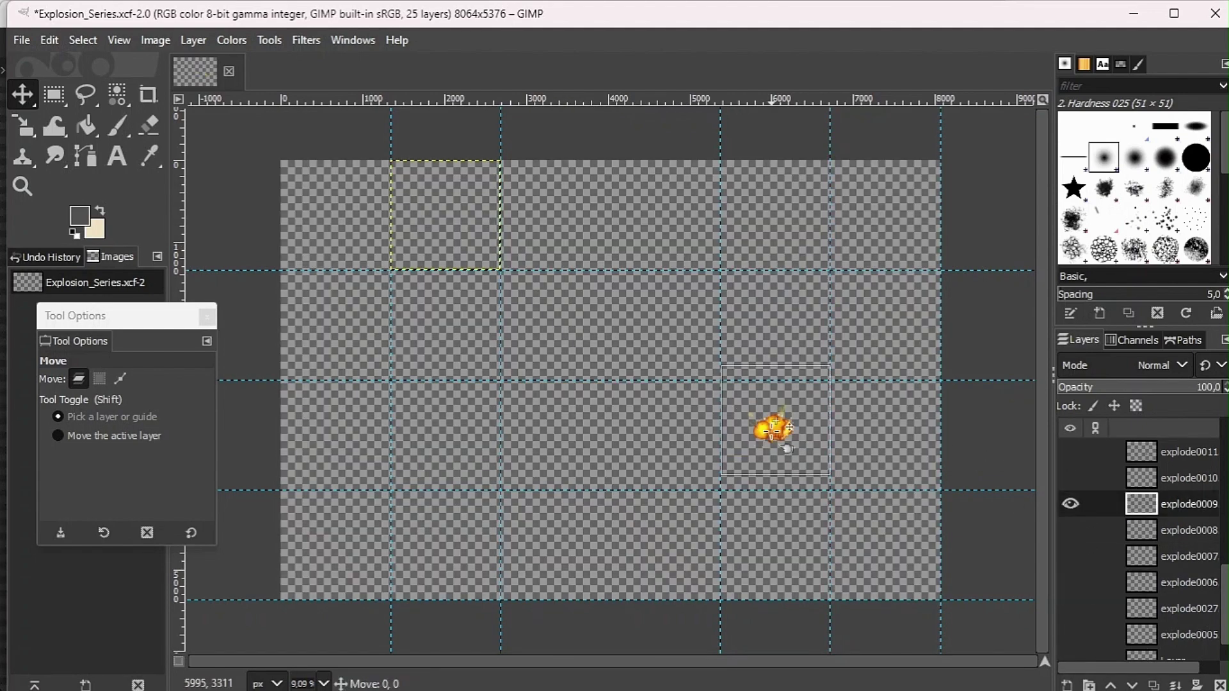
pyautogui.moveTo(782, 436); pyautogui.dragTo(794, 237)
pyautogui.keyDown('shift'); pyautogui.click(1070, 504); pyautogui.keyUp('shift')
pyautogui.keyDown('shift'); pyautogui.click(1070, 477); pyautogui.keyUp('shift')
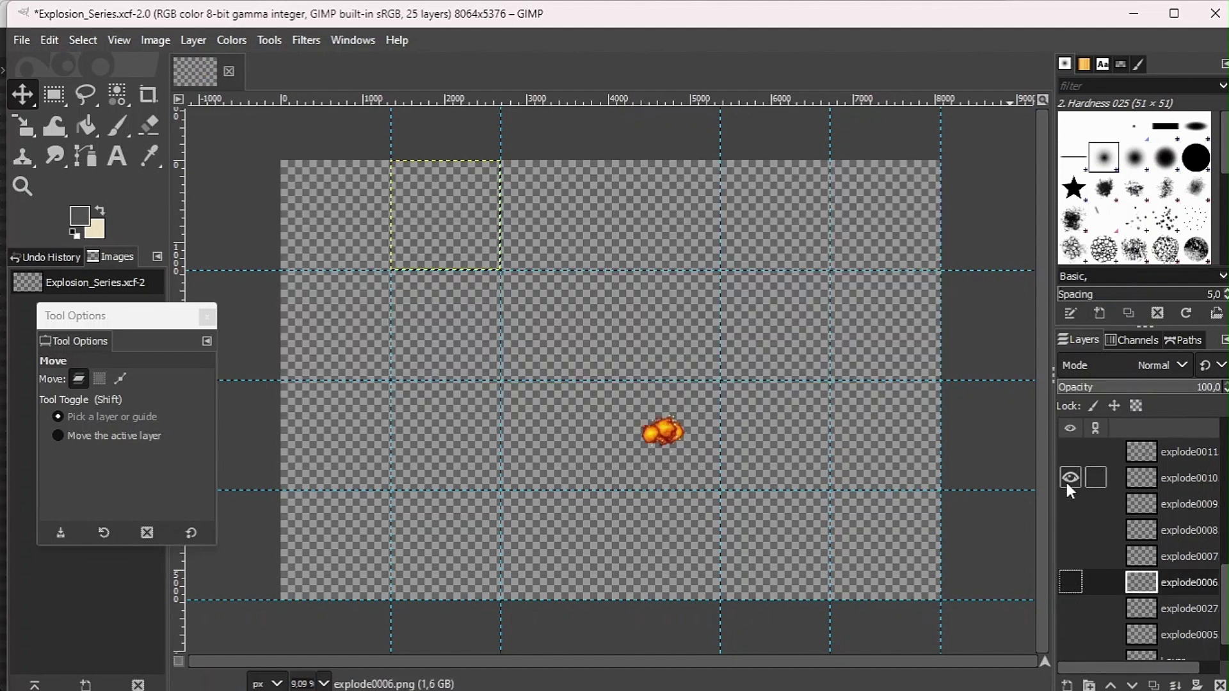
pyautogui.click(666, 426)
pyautogui.moveTo(665, 426); pyautogui.dragTo(885, 217)
pyautogui.click(1178, 581)
pyautogui.scroll(3, 1088, 537)
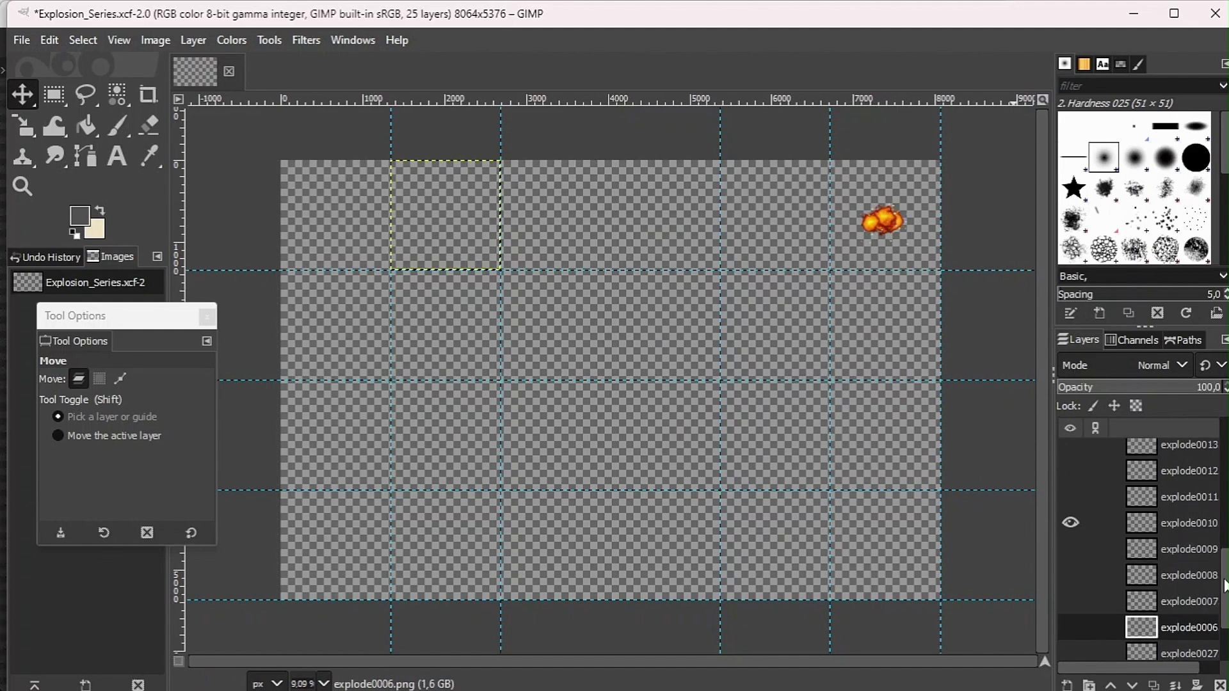
pyautogui.keyDown('shift'); pyautogui.click(1070, 546); pyautogui.keyUp('shift')
# Move explode0011 and explode0012 into the first two second-row cells
pyautogui.keyDown('shift'); pyautogui.click(1069, 517); pyautogui.keyUp('shift')
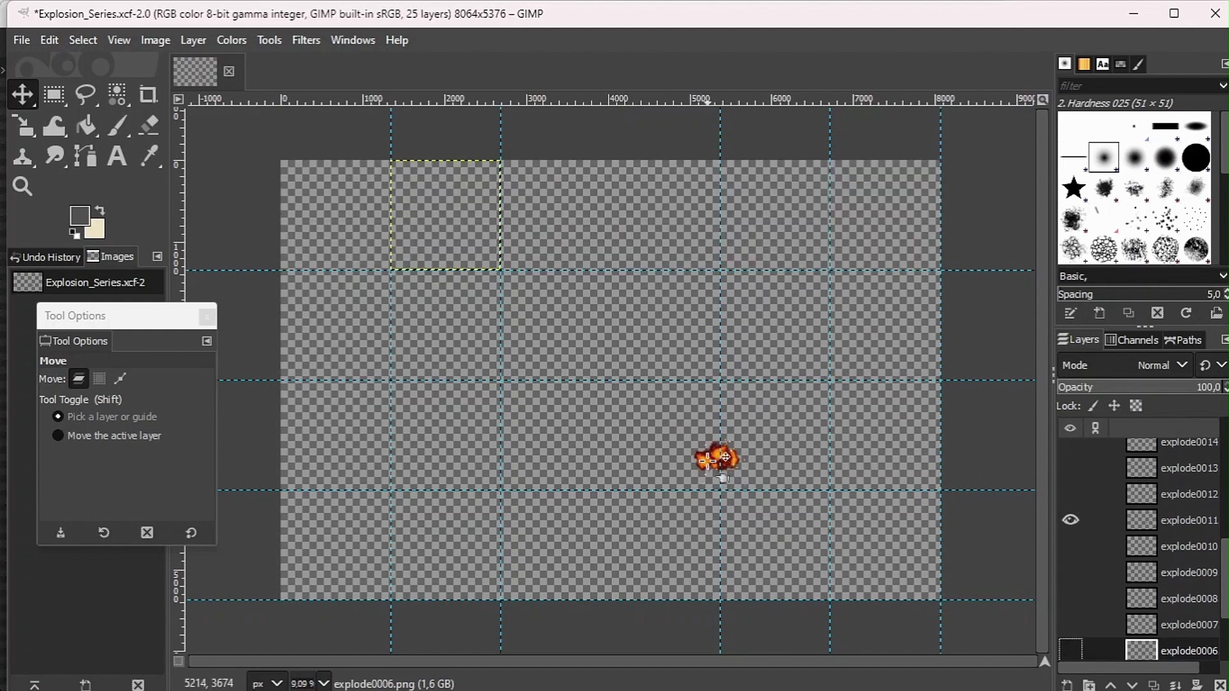
pyautogui.moveTo(721, 454); pyautogui.dragTo(335, 324)
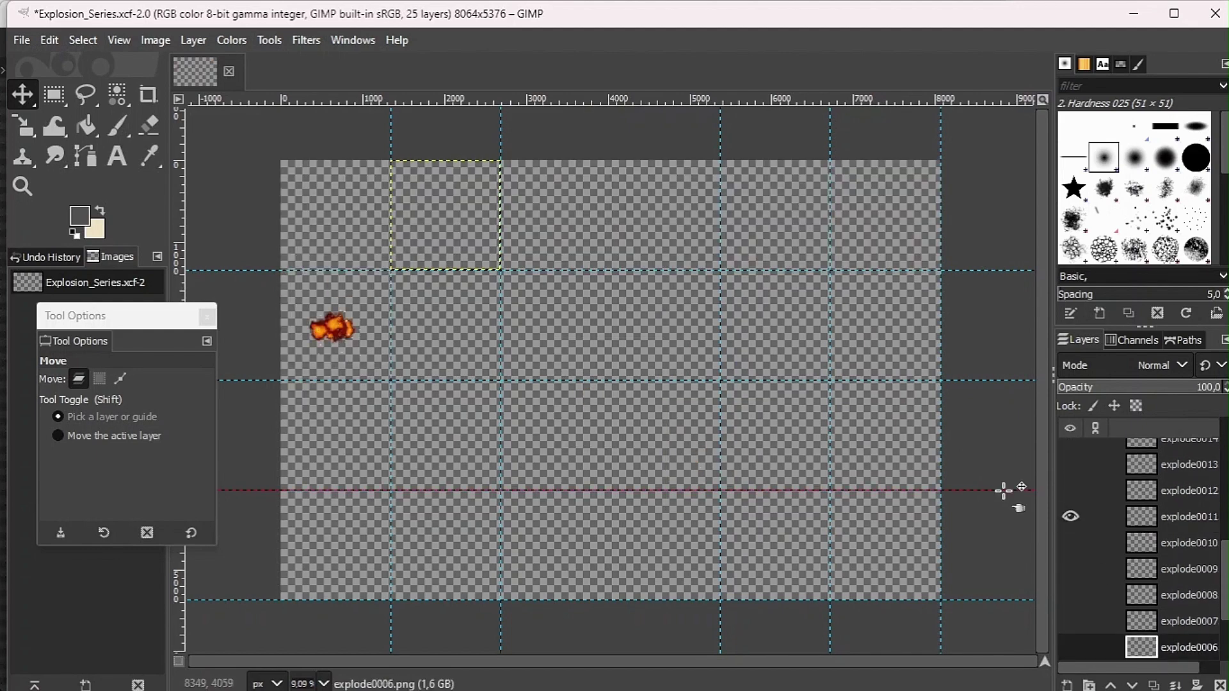
pyautogui.keyDown('shift'); pyautogui.click(1069, 516); pyautogui.keyUp('shift')
pyautogui.keyDown('shift'); pyautogui.click(1071, 489); pyautogui.keyUp('shift')
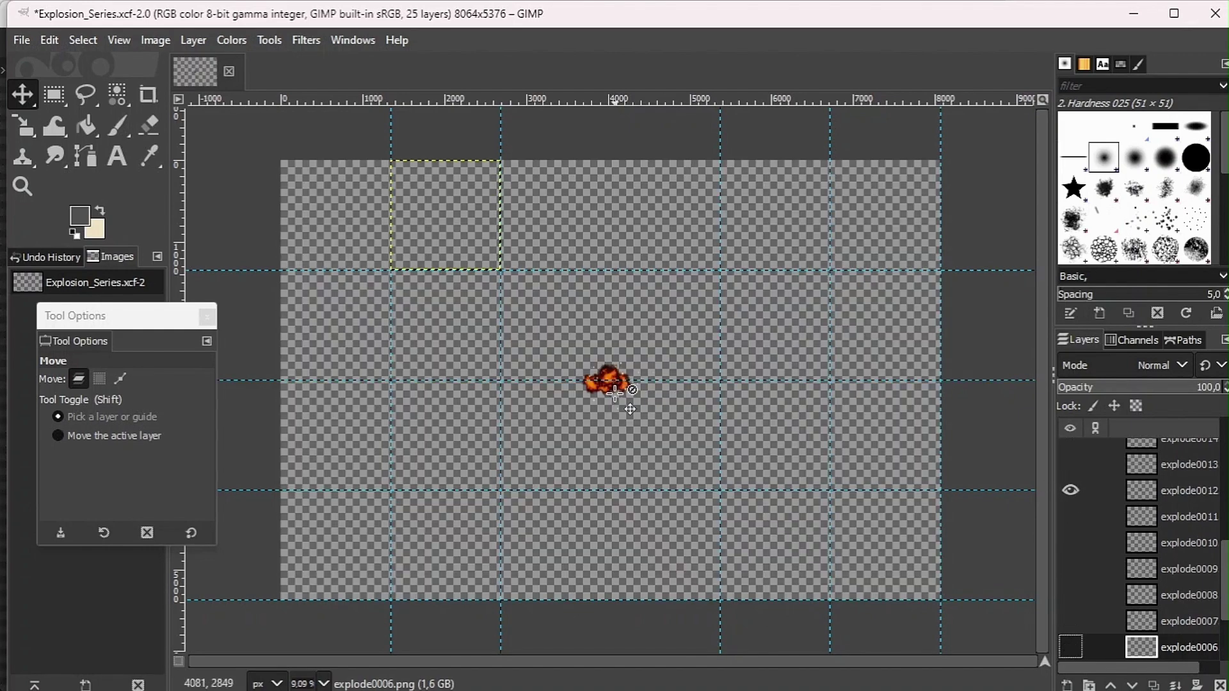
pyautogui.moveTo(633, 374); pyautogui.dragTo(472, 318)
pyautogui.click(1176, 496)
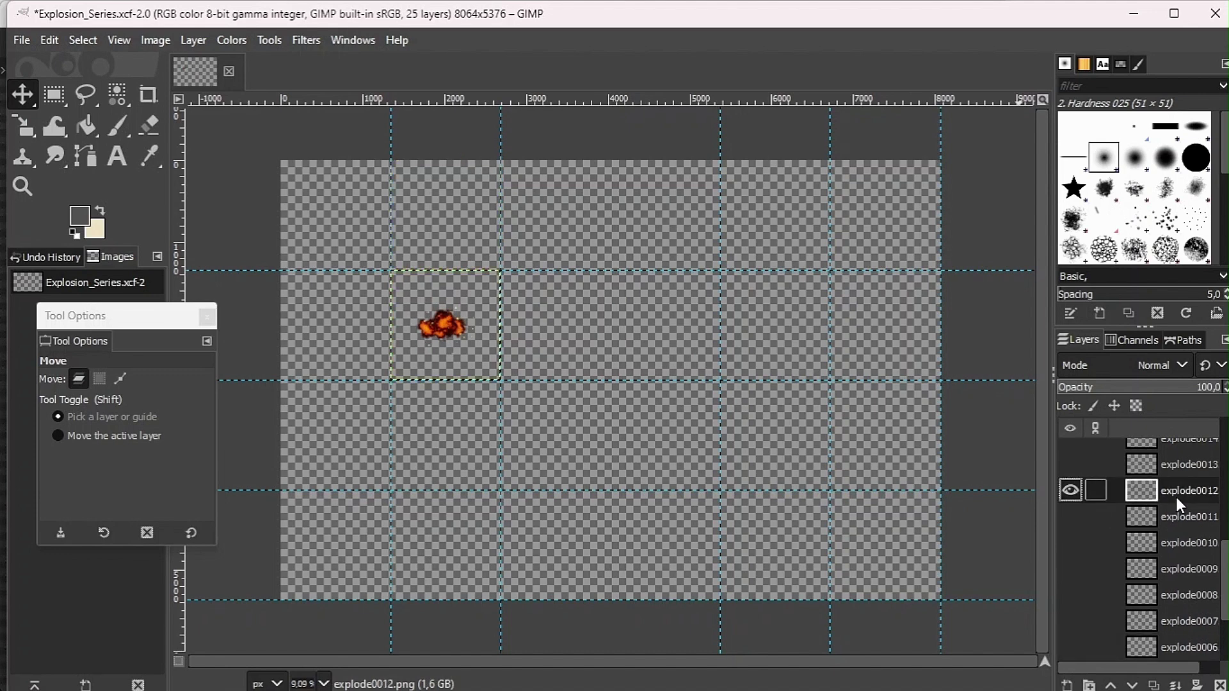
pyautogui.scroll(2, 1146, 506)
# Place explode0014 and explode0015 in the fourth and fifth second-row cells, then check all frames
pyautogui.keyDown('shift'); pyautogui.click(1071, 529); pyautogui.keyUp('shift')
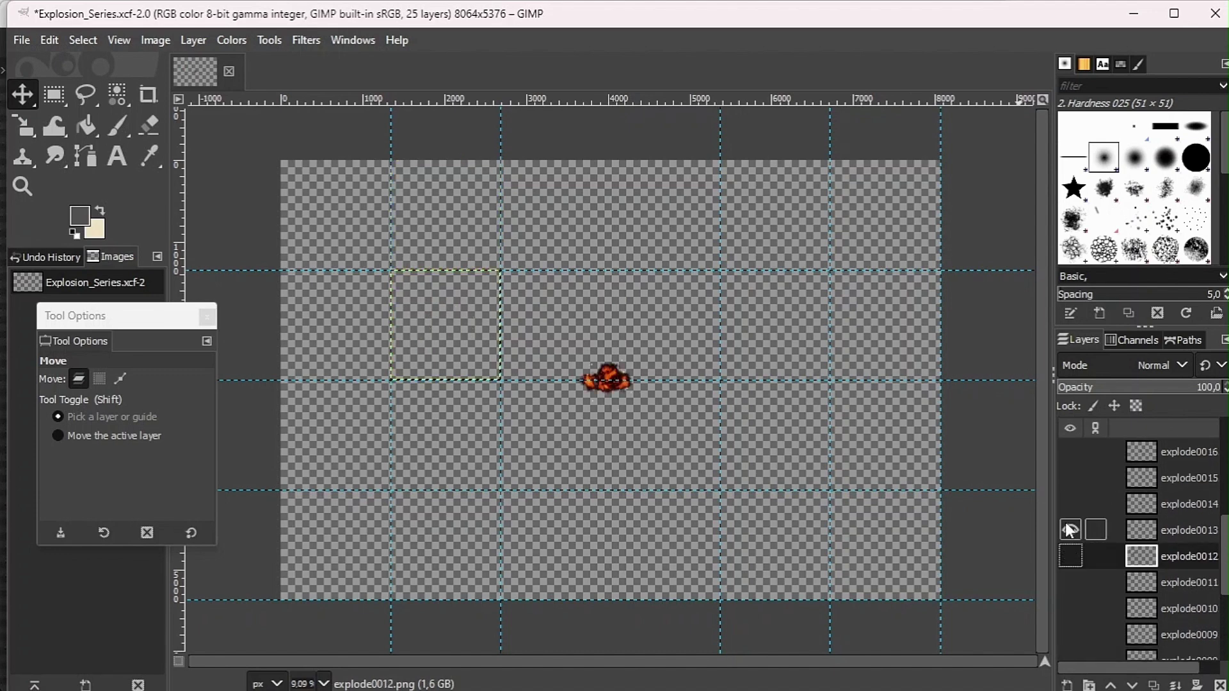
pyautogui.keyDown('shift'); pyautogui.click(1070, 503); pyautogui.keyUp('shift')
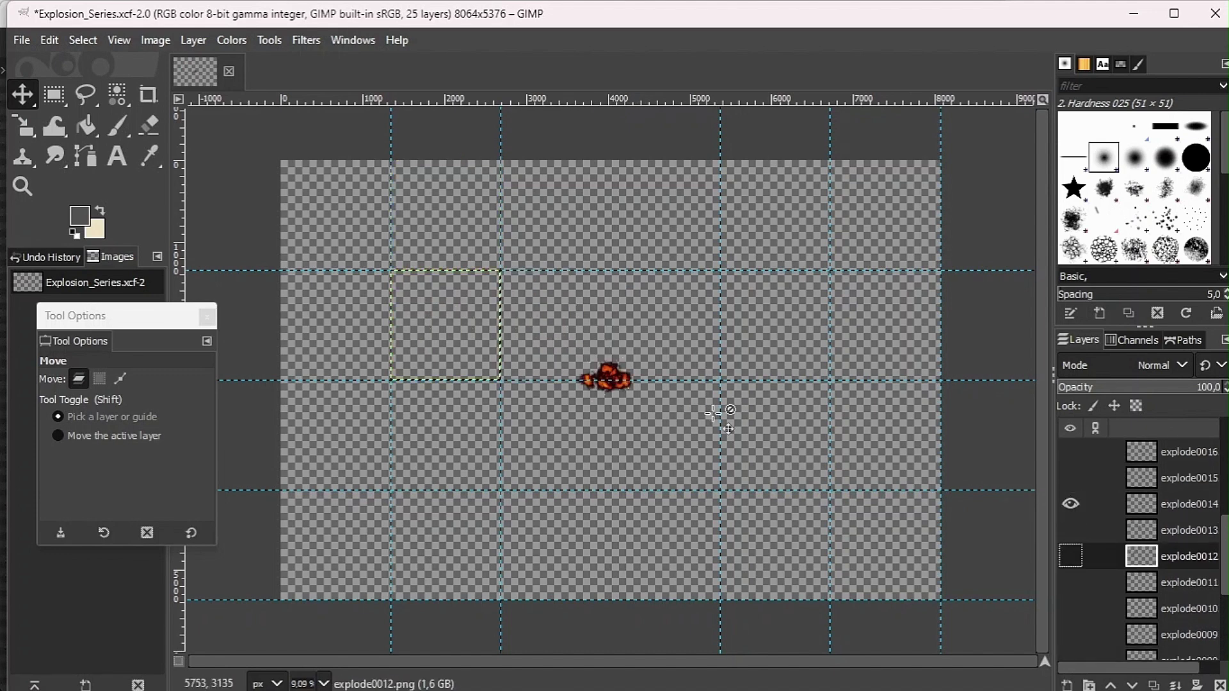
pyautogui.moveTo(605, 377); pyautogui.dragTo(660, 323)
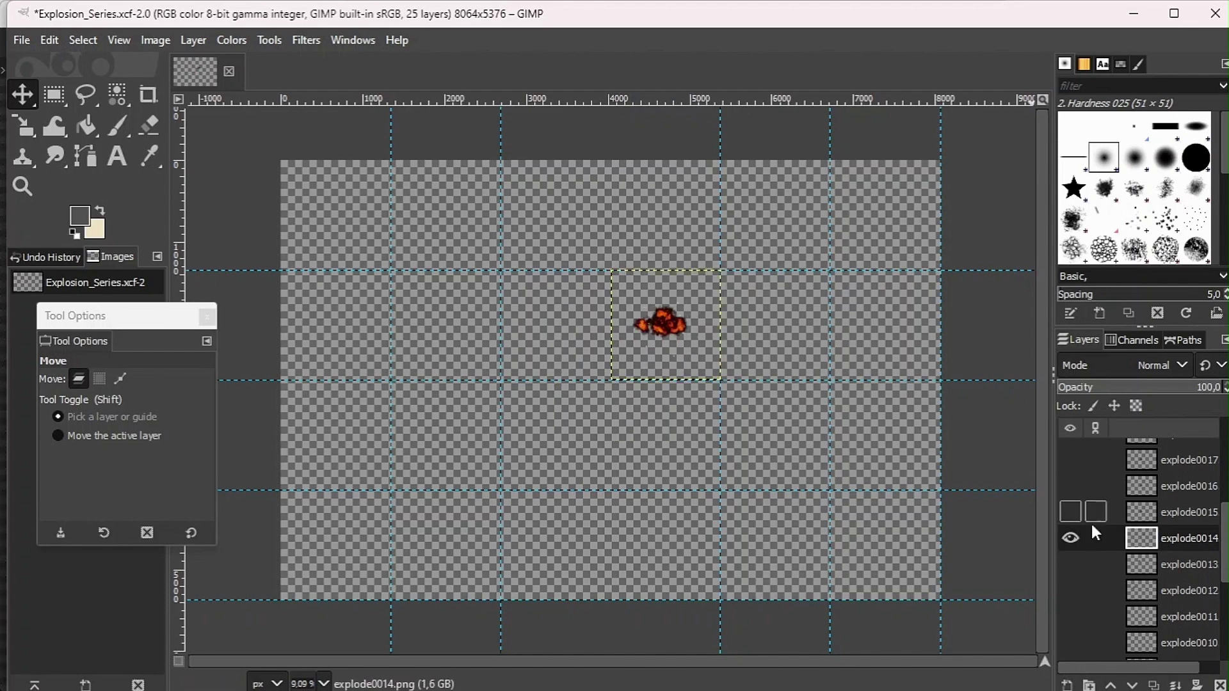
pyautogui.keyDown('shift'); pyautogui.click(1071, 536); pyautogui.keyUp('shift')
pyautogui.click(1178, 511)
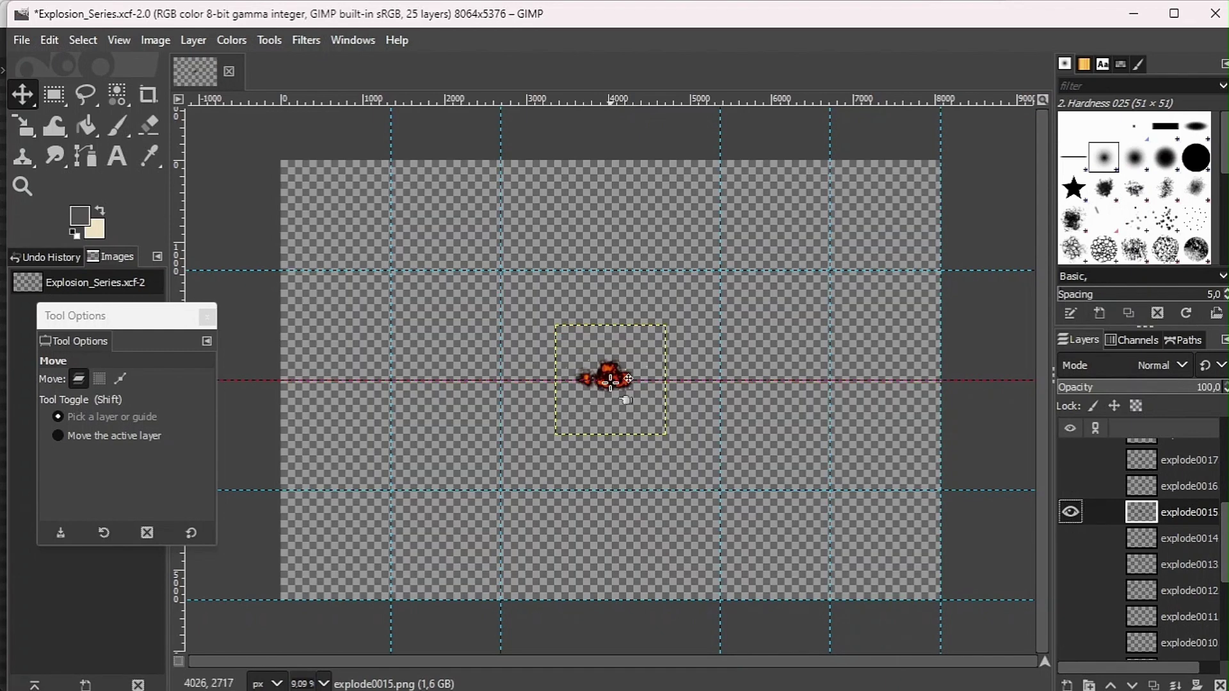
pyautogui.moveTo(610, 382); pyautogui.dragTo(773, 326)
pyautogui.keyDown('shift'); pyautogui.click(1070, 512); pyautogui.keyUp('shift')
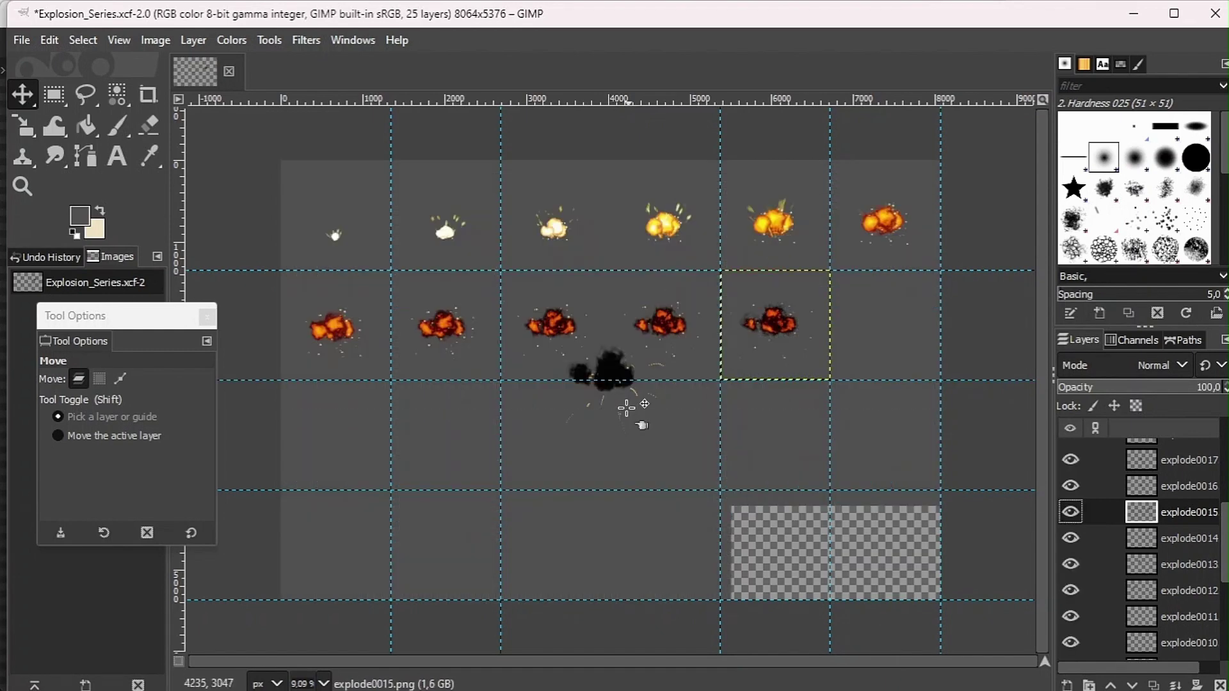
# Move explode0016 into the last second-row cell and isolate explode0022
pyautogui.click(1107, 486)
pyautogui.keyDown('shift'); pyautogui.click(1070, 486); pyautogui.keyUp('shift')
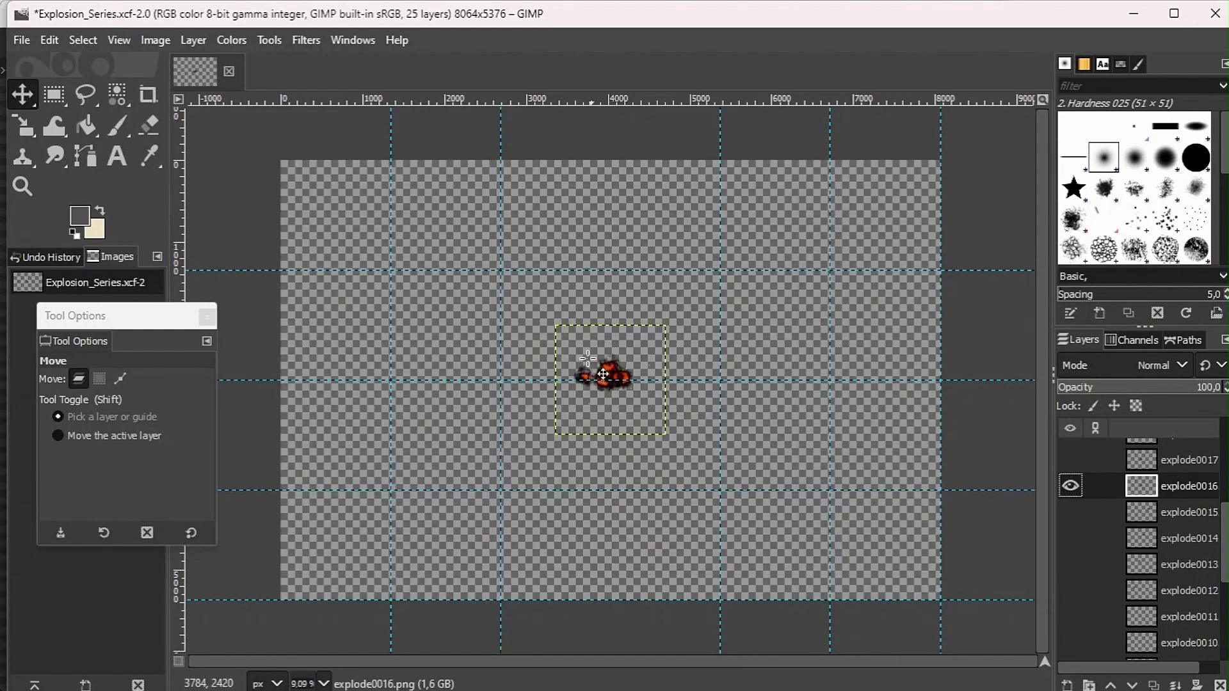
pyautogui.moveTo(602, 375); pyautogui.dragTo(880, 322)
pyautogui.scroll(3, 1116, 509)
pyautogui.click(1107, 503)
pyautogui.keyDown('shift'); pyautogui.click(1070, 503); pyautogui.keyUp('shift')
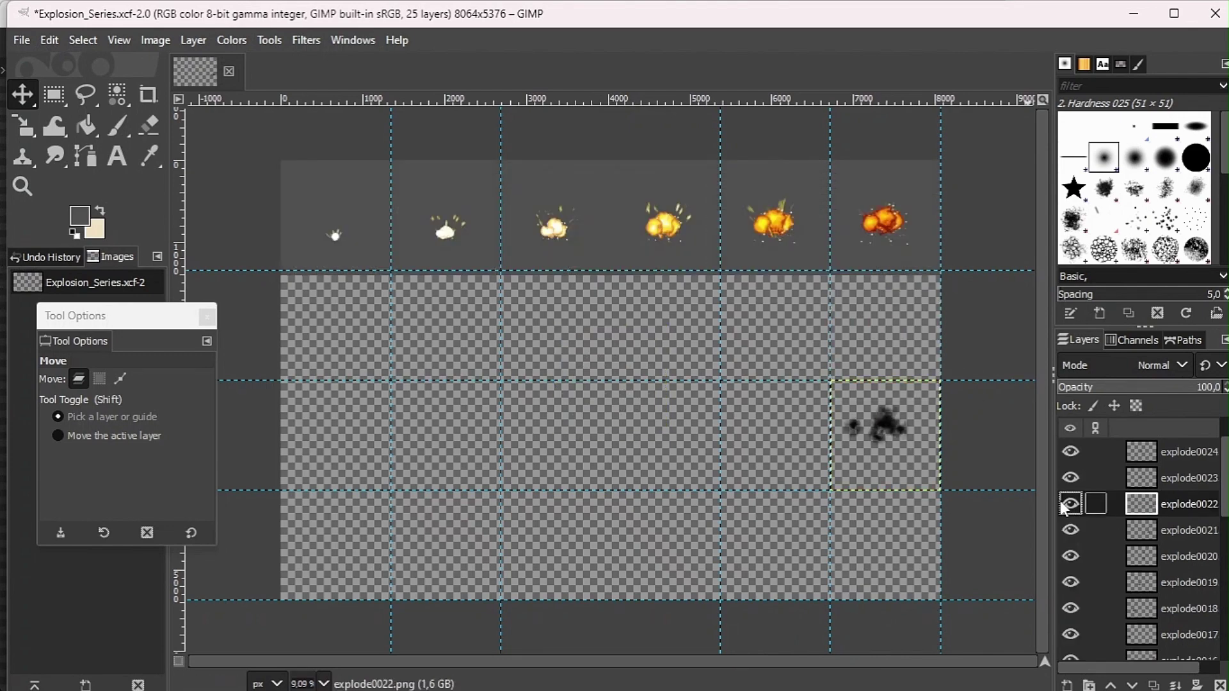
# Solo explode0023 and move it into the bottom row's first cell
pyautogui.click(1177, 478)
pyautogui.keyDown('shift'); pyautogui.click(1071, 478); pyautogui.keyUp('shift')
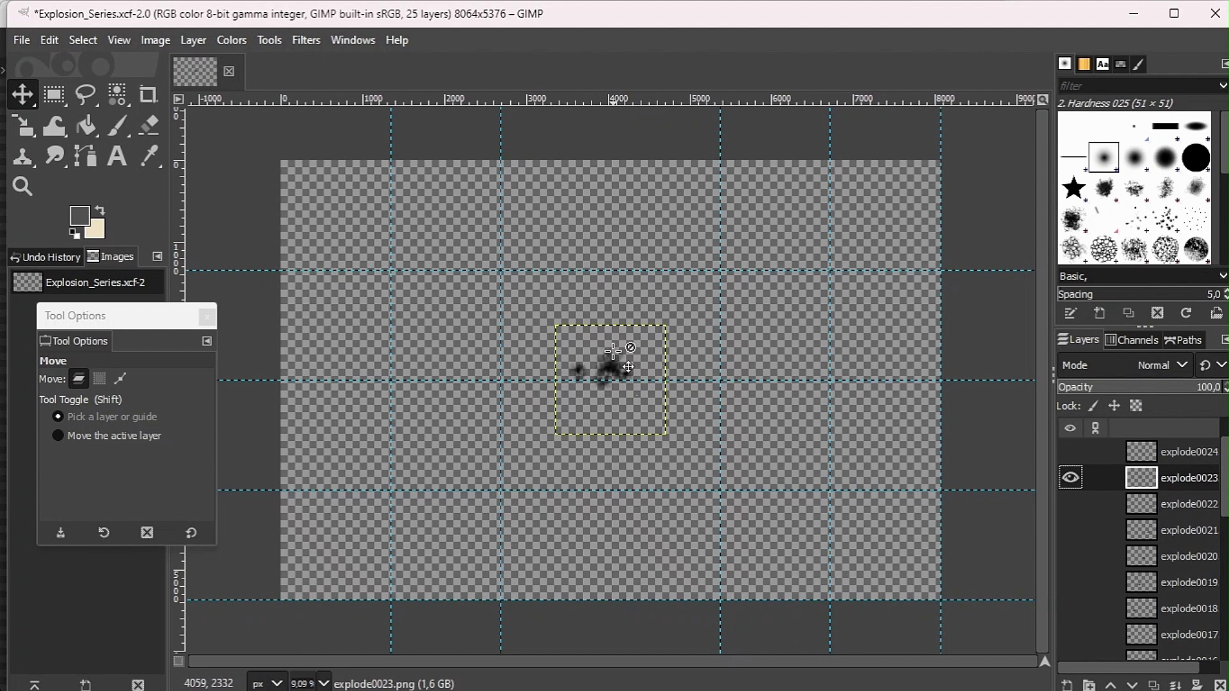
pyautogui.moveTo(612, 350); pyautogui.dragTo(338, 518)
pyautogui.scroll(2, 1083, 502)
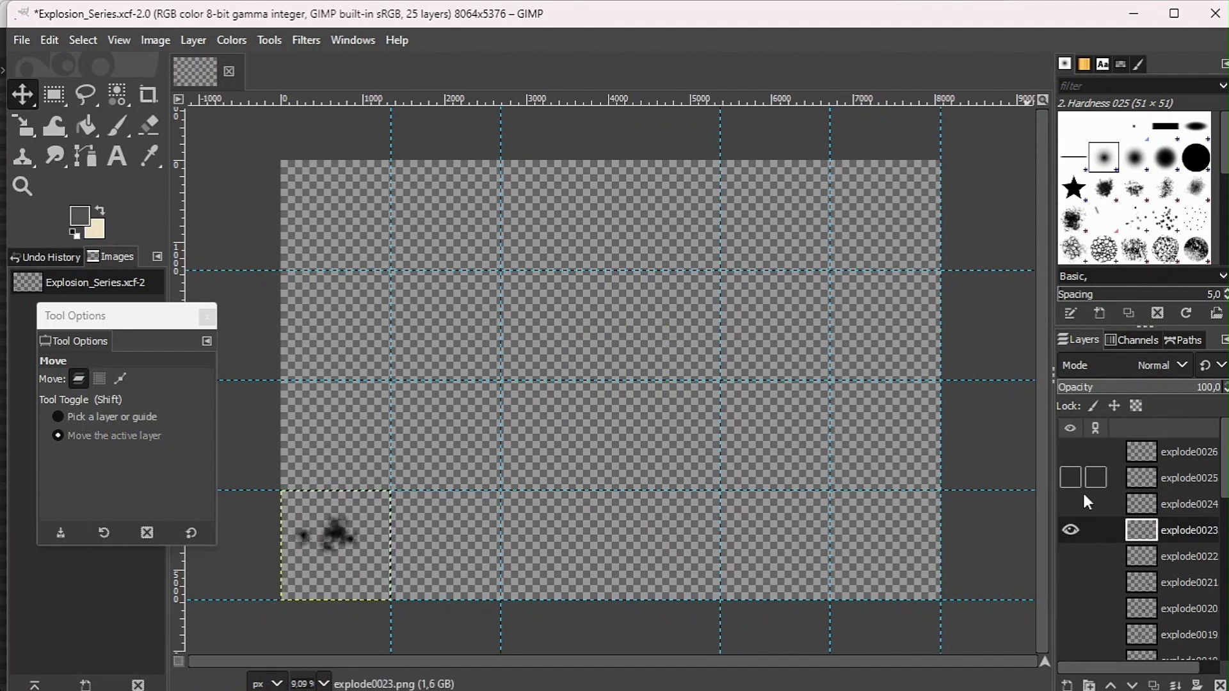
pyautogui.keyDown('shift'); pyautogui.click(1070, 504); pyautogui.keyUp('shift')
pyautogui.scroll(-1, 1082, 492)
# Move explode0024 and explode0026 into the bottom row's second and fourth cells
pyautogui.click(1177, 478)
pyautogui.moveTo(615, 360); pyautogui.dragTo(452, 531)
pyautogui.keyDown('shift'); pyautogui.click(1070, 478); pyautogui.keyUp('shift')
pyautogui.scroll(1, 1193, 473)
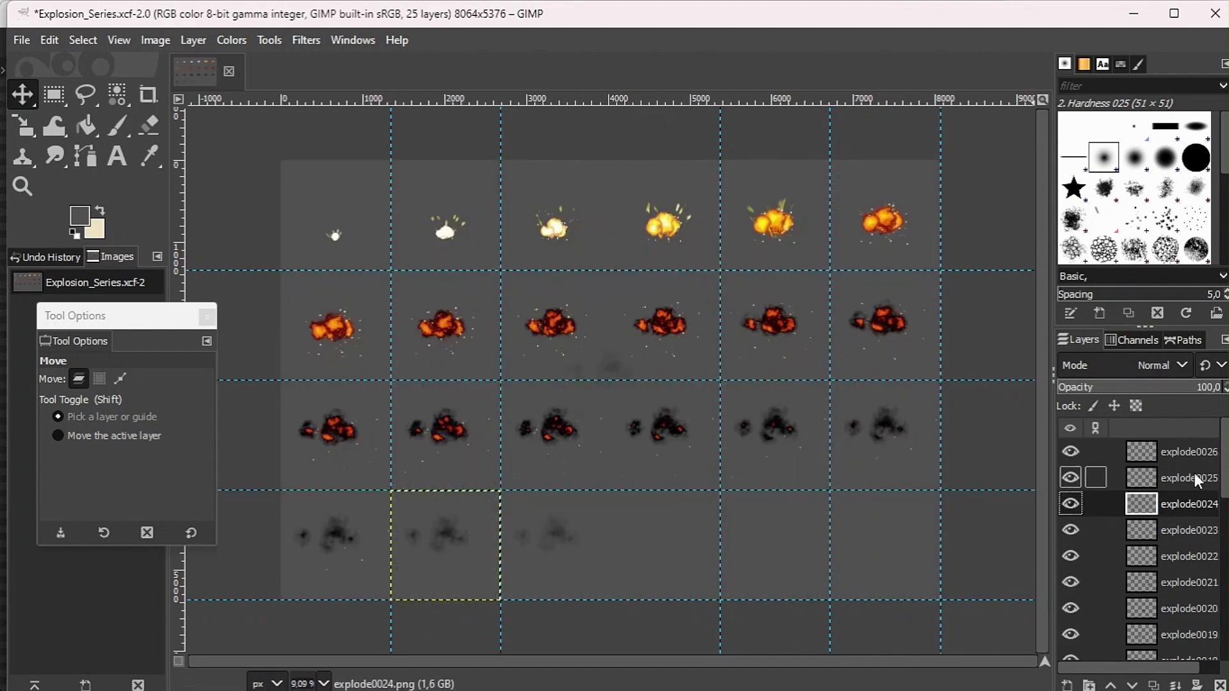
pyautogui.click(1180, 451)
pyautogui.moveTo(601, 367); pyautogui.dragTo(672, 530)
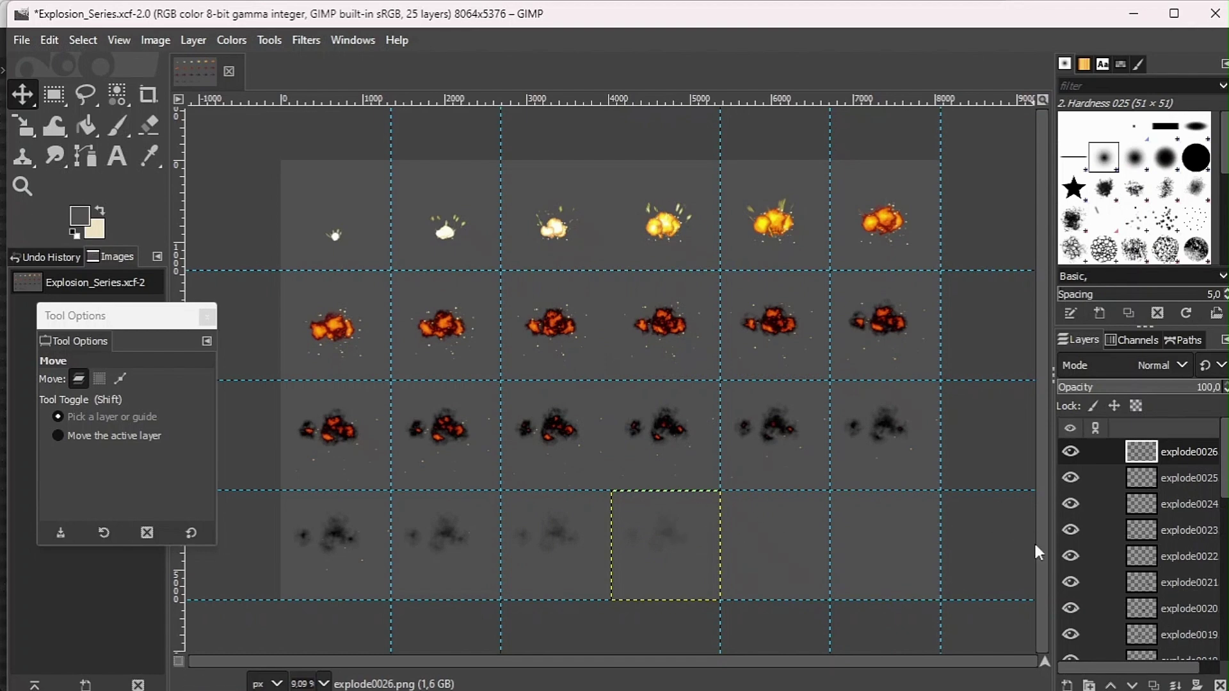
pyautogui.scroll(-10, 1139, 512)
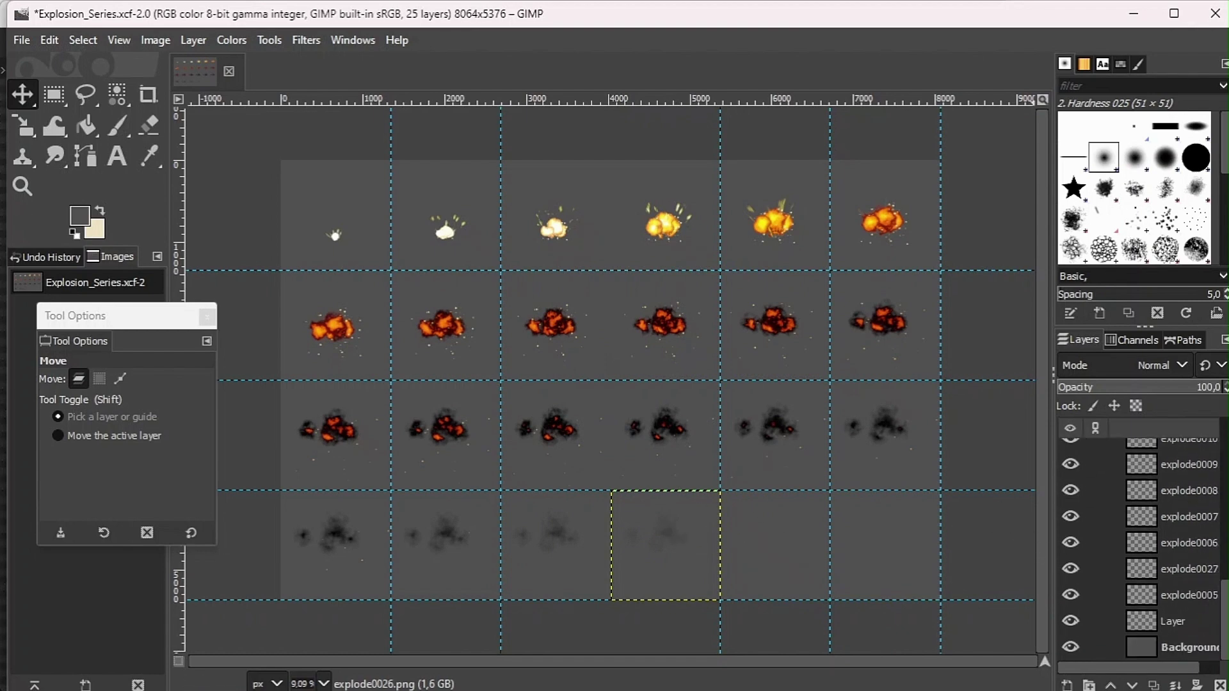
# Abandon the Explode0006 export and hide the grey Background layer, leaving the grid on transparency
pyautogui.click(1172, 643)
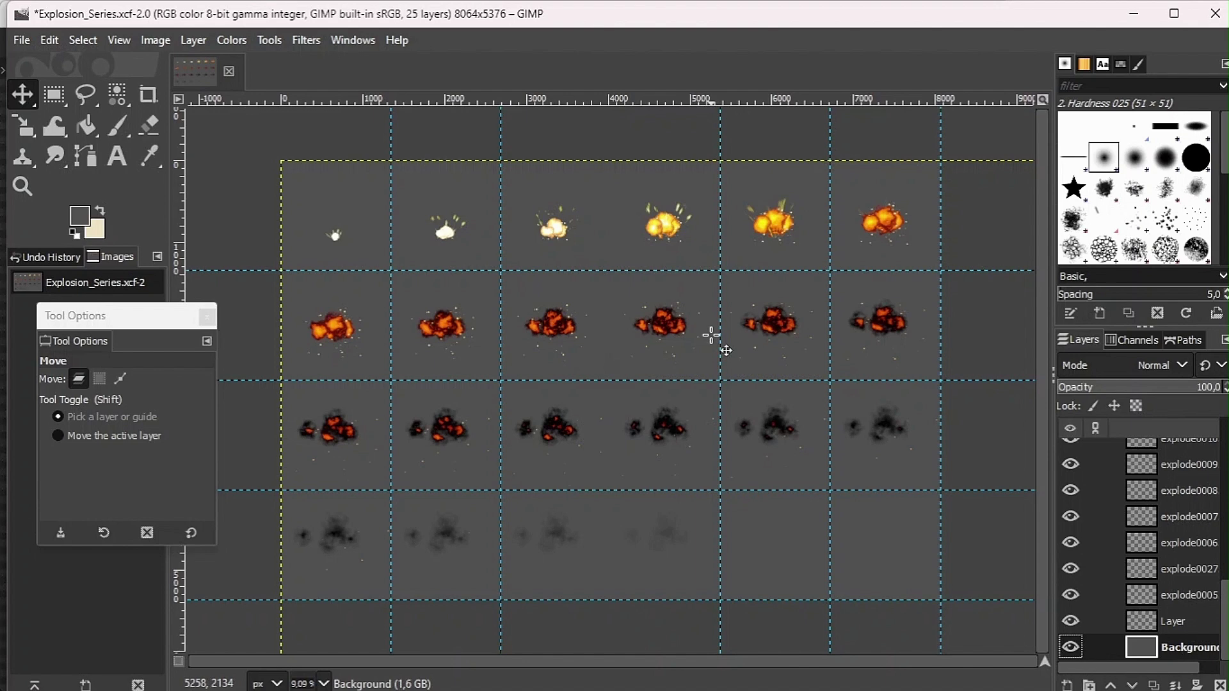
pyautogui.click(21, 39)
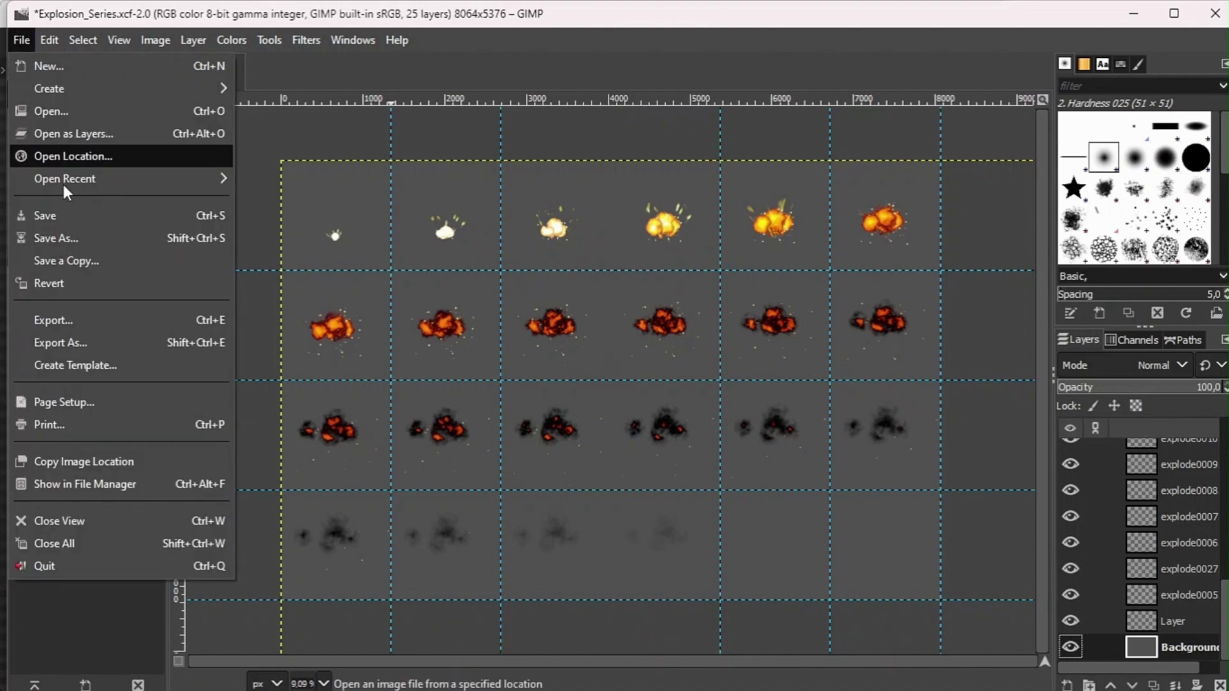
pyautogui.click(93, 341)
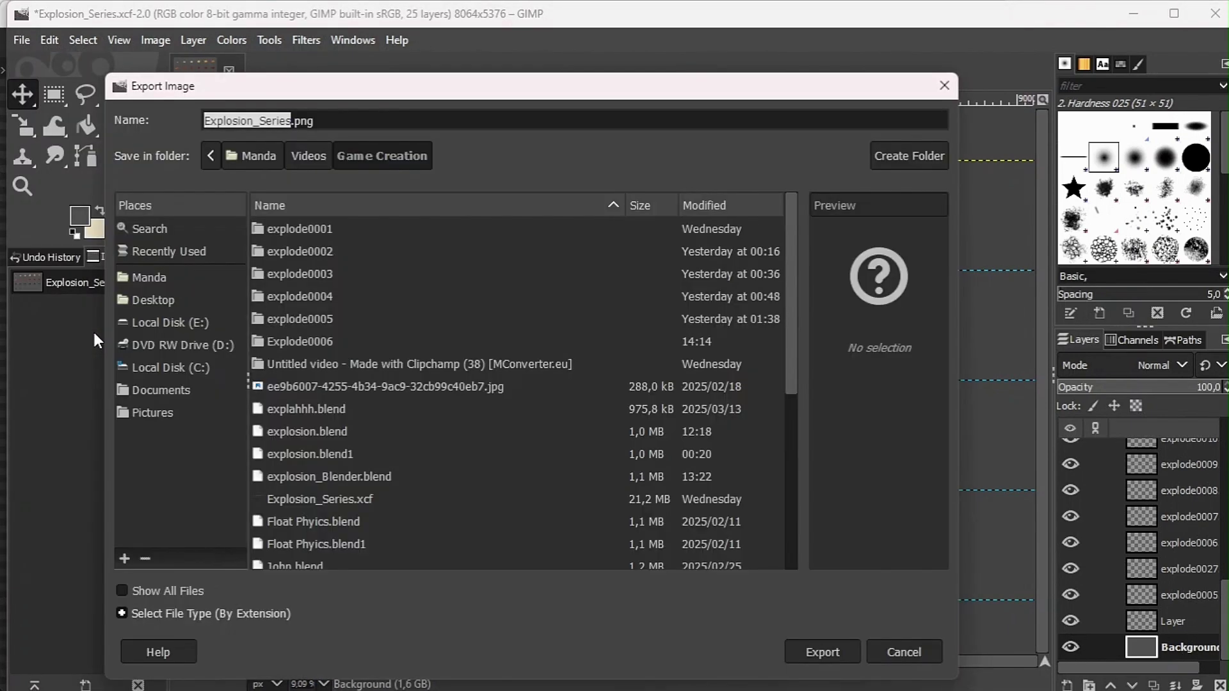
pyautogui.click(315, 344)
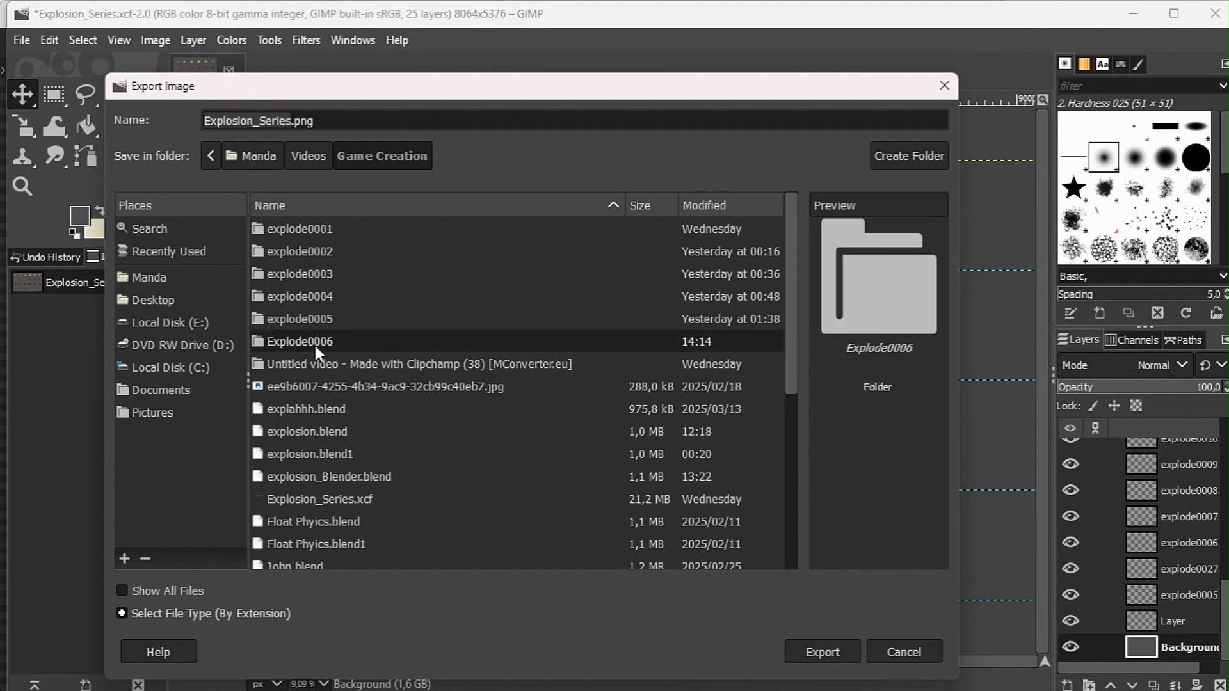
pyautogui.doubleClick(315, 344)
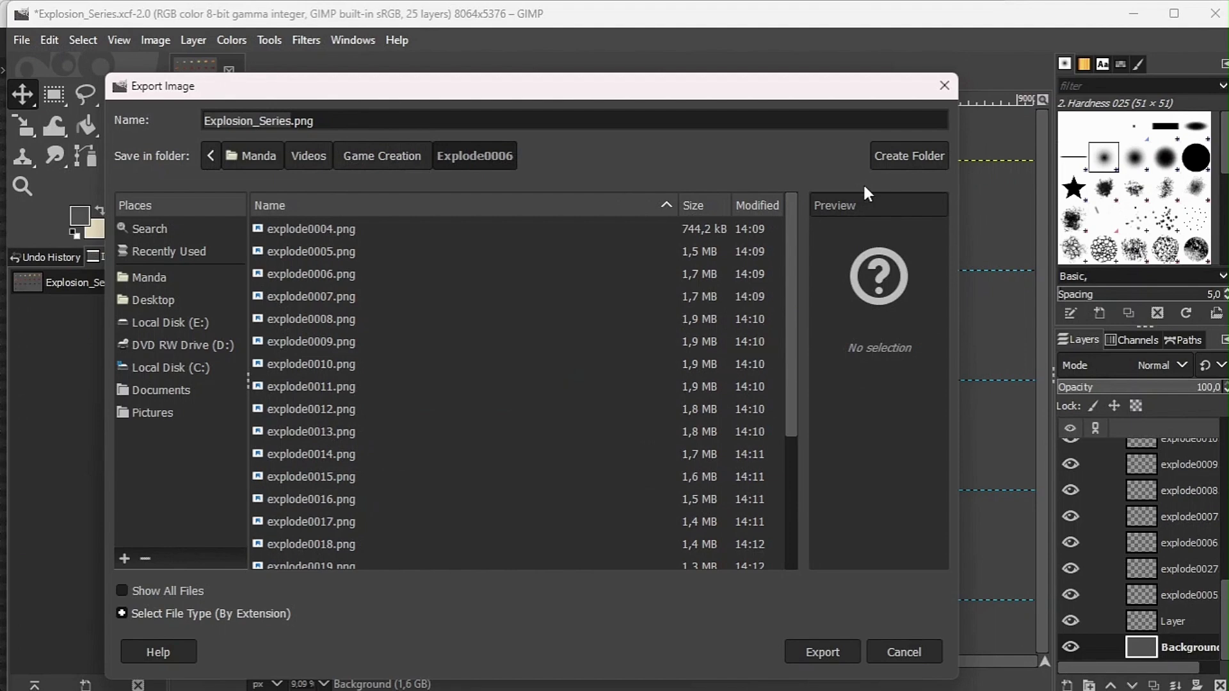
pyautogui.click(945, 86)
pyautogui.click(1070, 646)
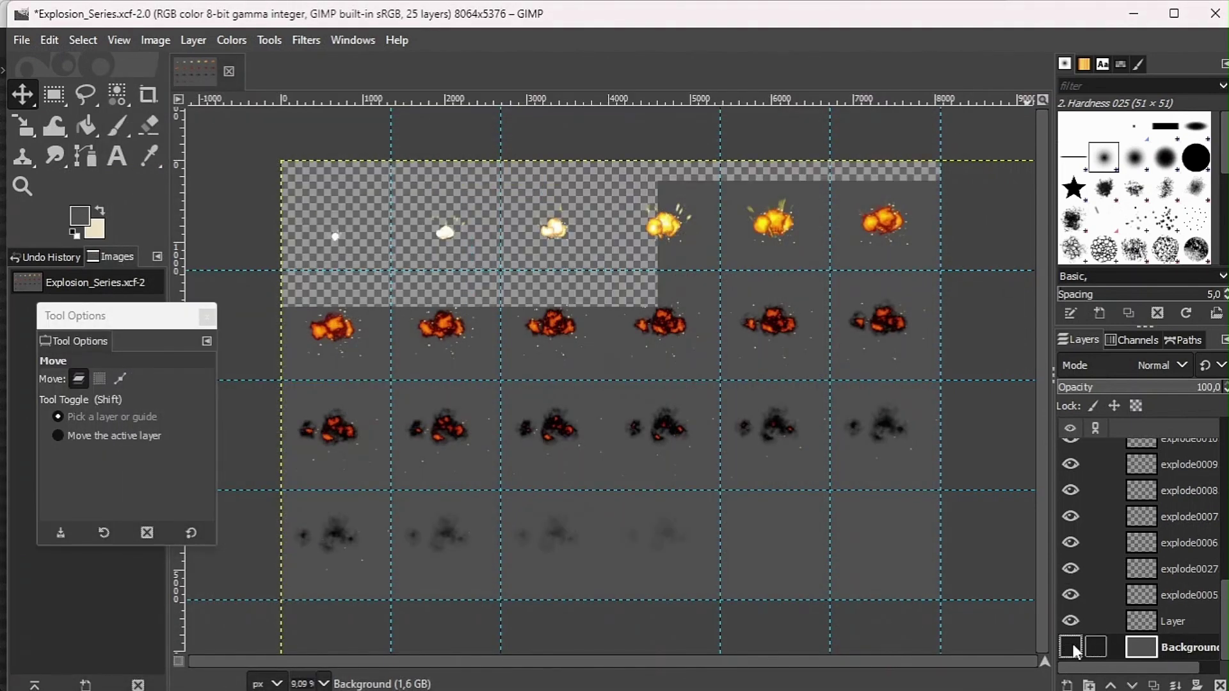
# Export the image as Explosion_Series.png into the Explode0006 folder
pyautogui.click(22, 39)
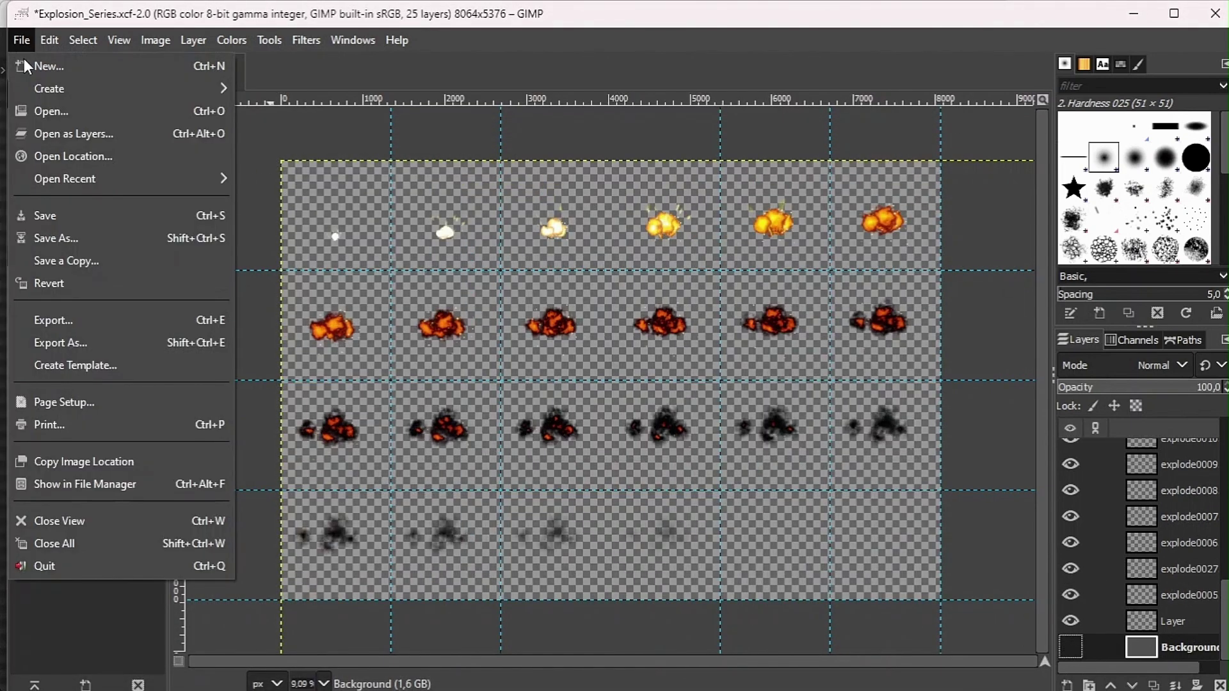
pyautogui.click(82, 338)
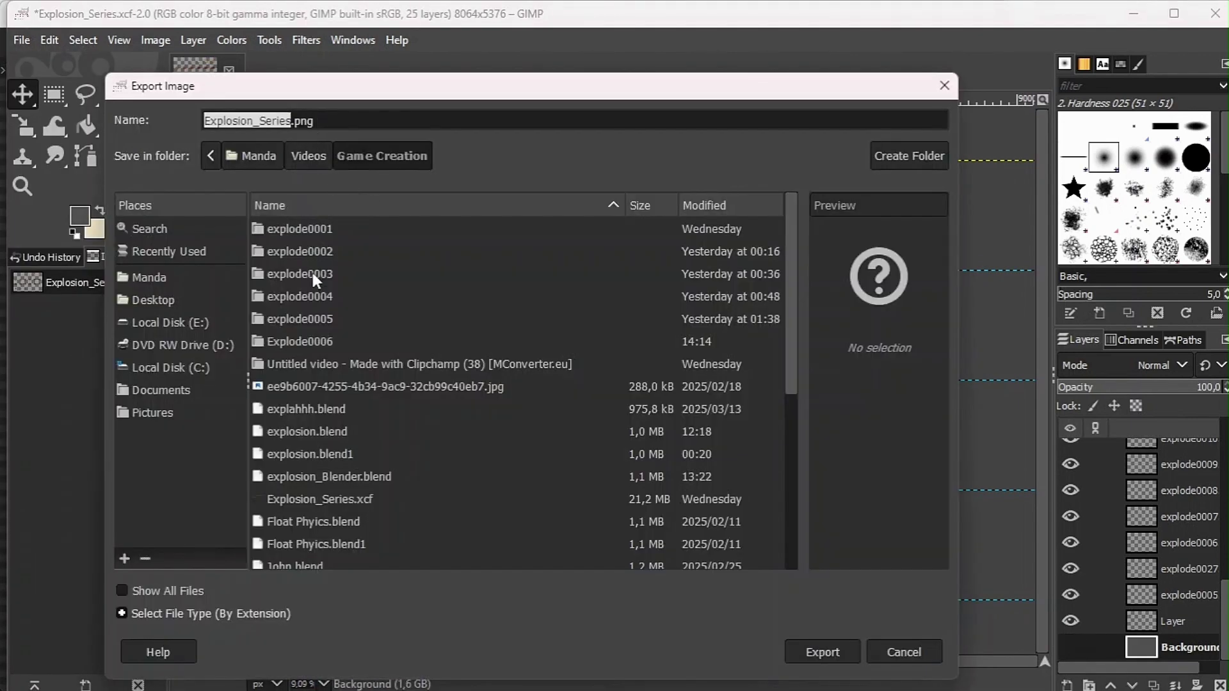
pyautogui.doubleClick(306, 343)
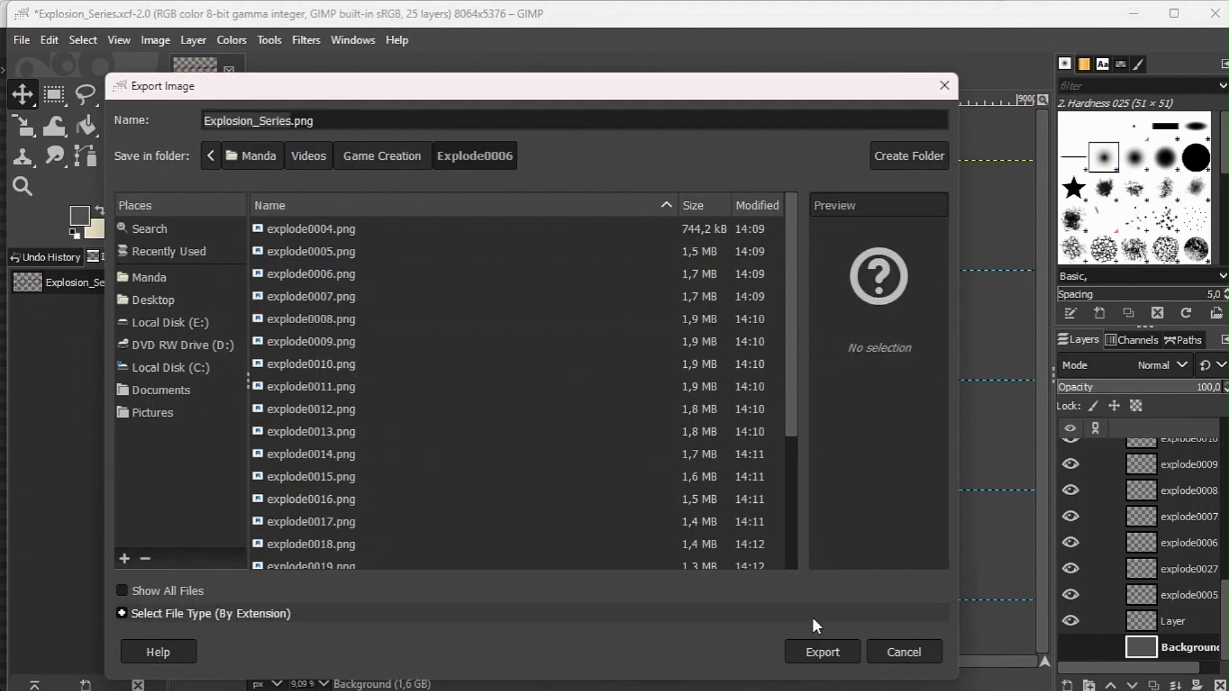
pyautogui.click(814, 650)
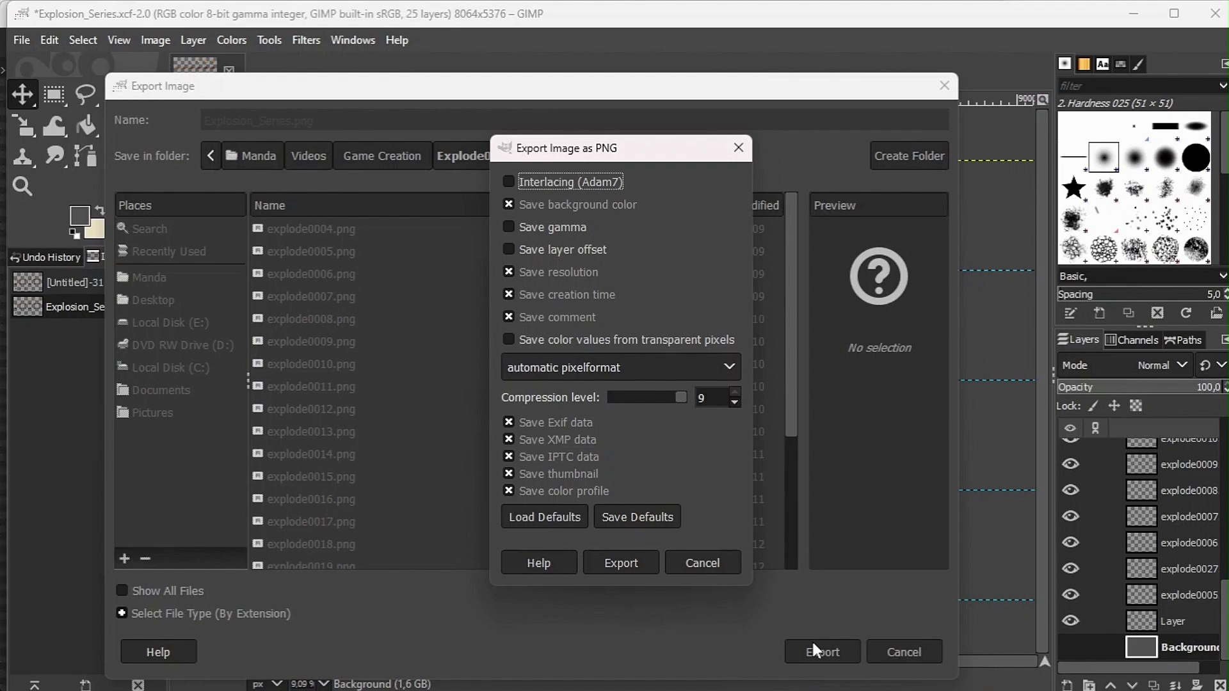
# Confirm the PNG export options, at compression level 9, to write Explosion_Series.png
pyautogui.click(639, 567)
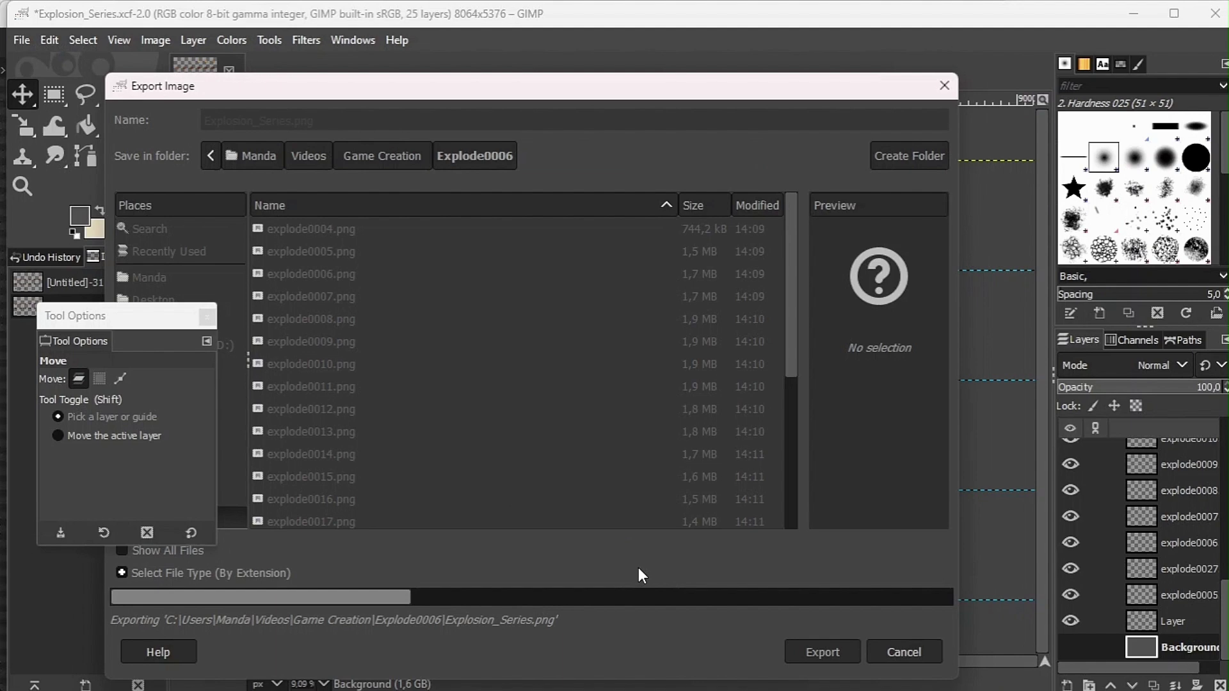